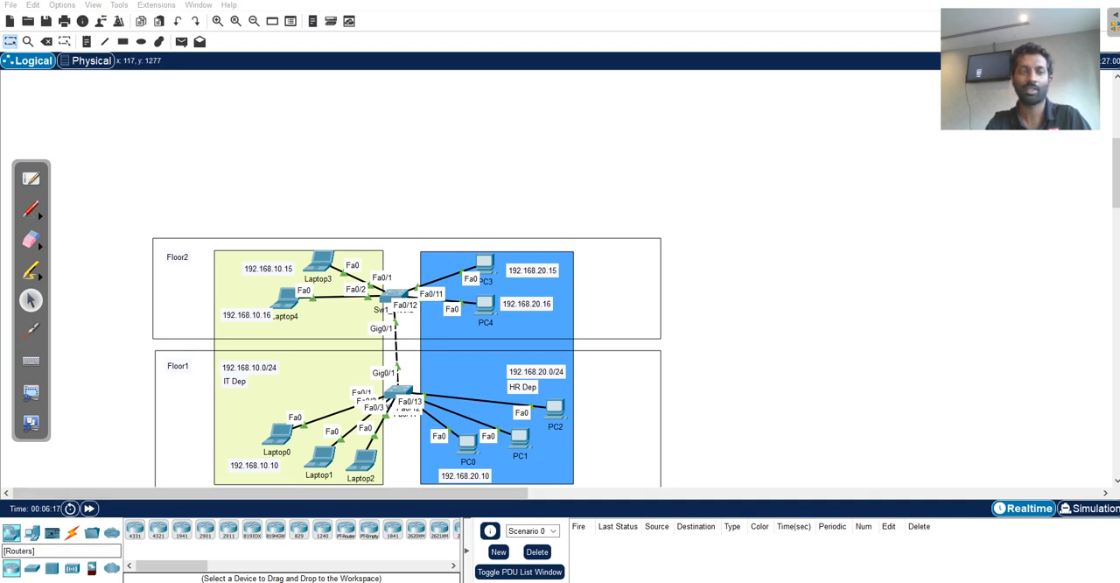
Place a 1941 router above the Floor2 area and rename it R1.
left_click(181, 529)
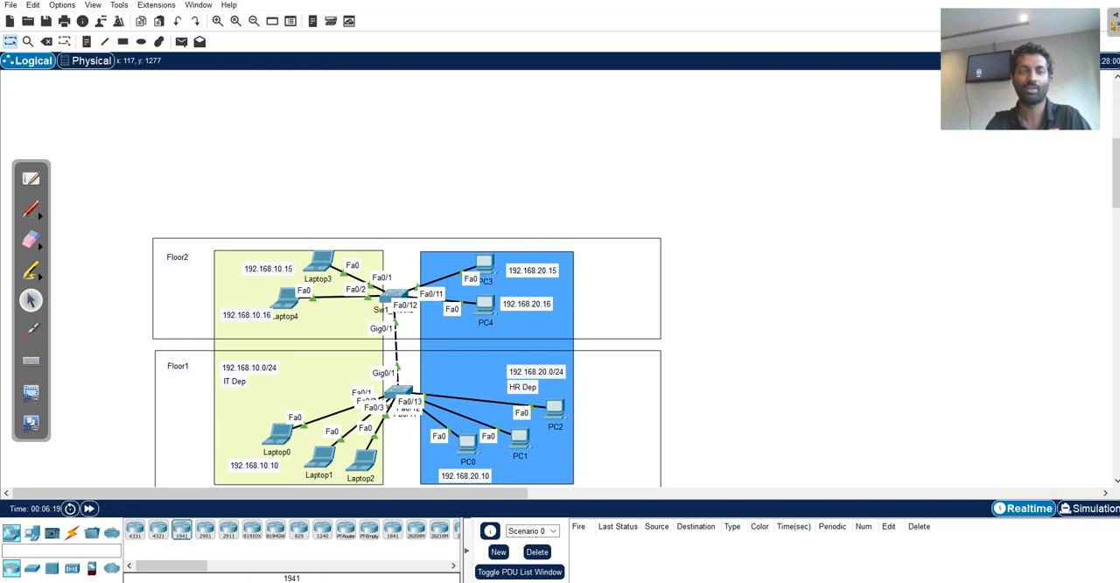
left_click(408, 140)
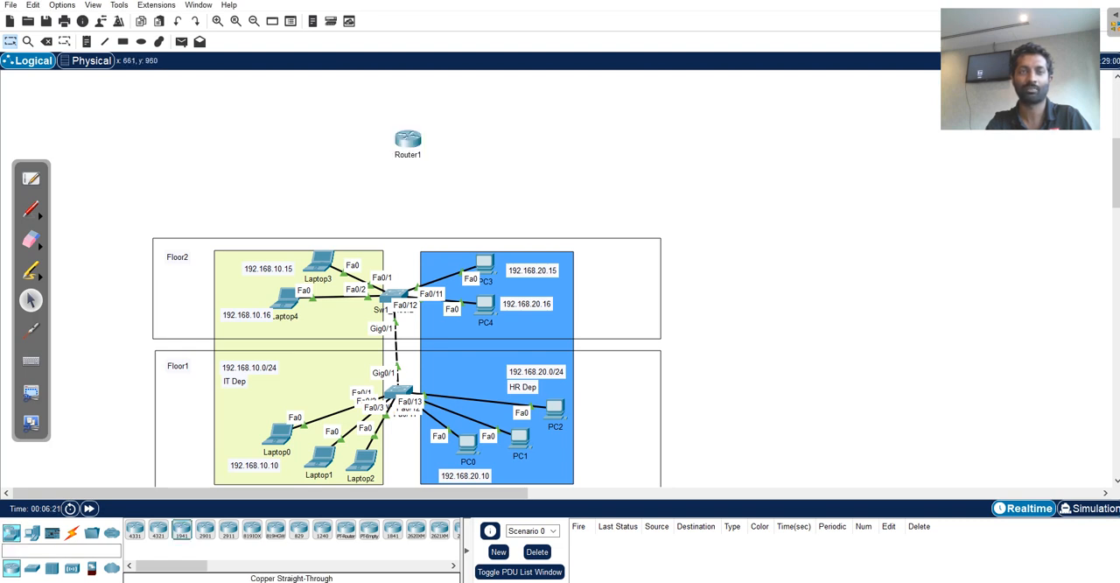
left_click(408, 155)
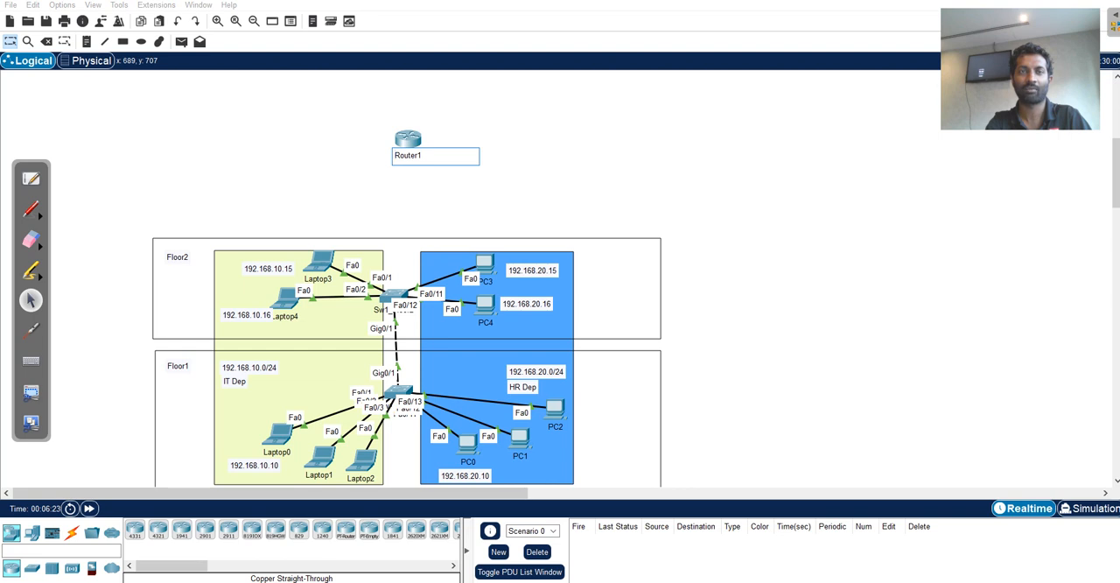
key("ctrl+a")
type("R1")
Connect FastEthernet0/10 on the Floor2 switch to GigabitEthernet0/0 on R1 with a copper straight-through cable.
left_click(72, 533)
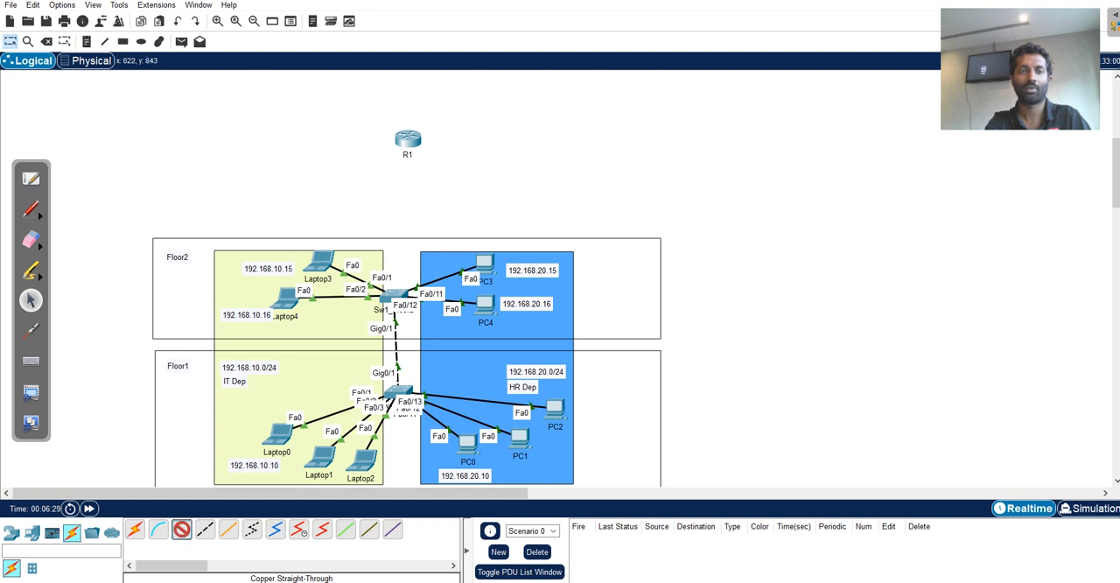
left_click(394, 298)
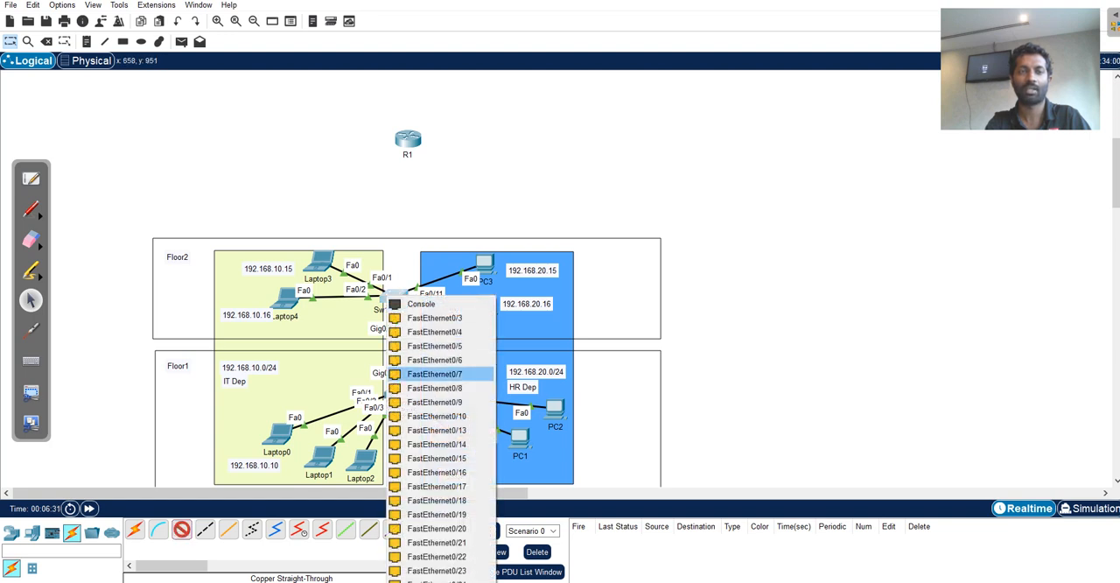
left_click(436, 415)
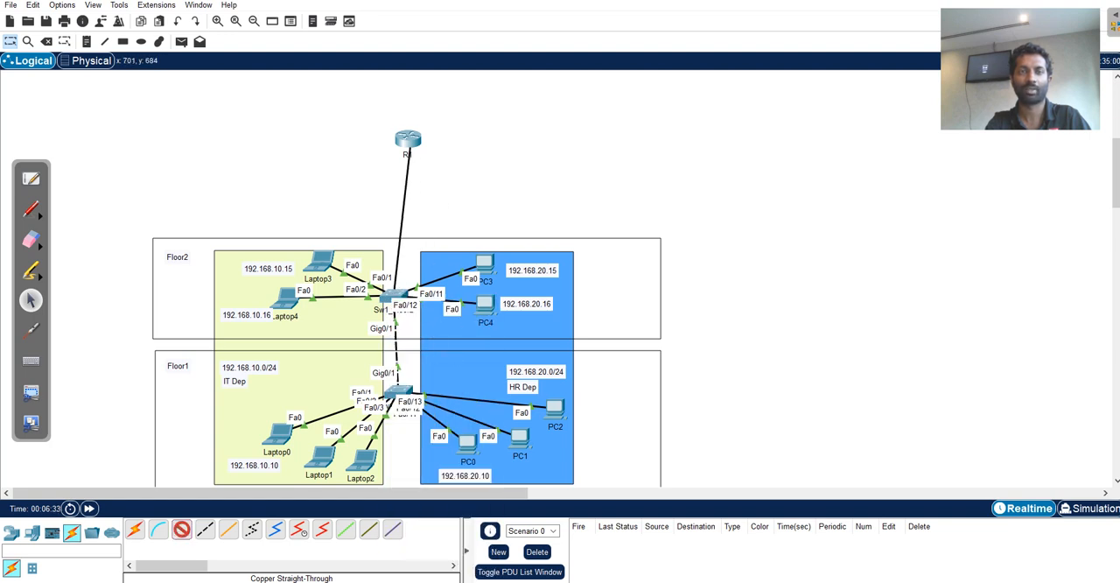
left_click(407, 140)
left_click(463, 175)
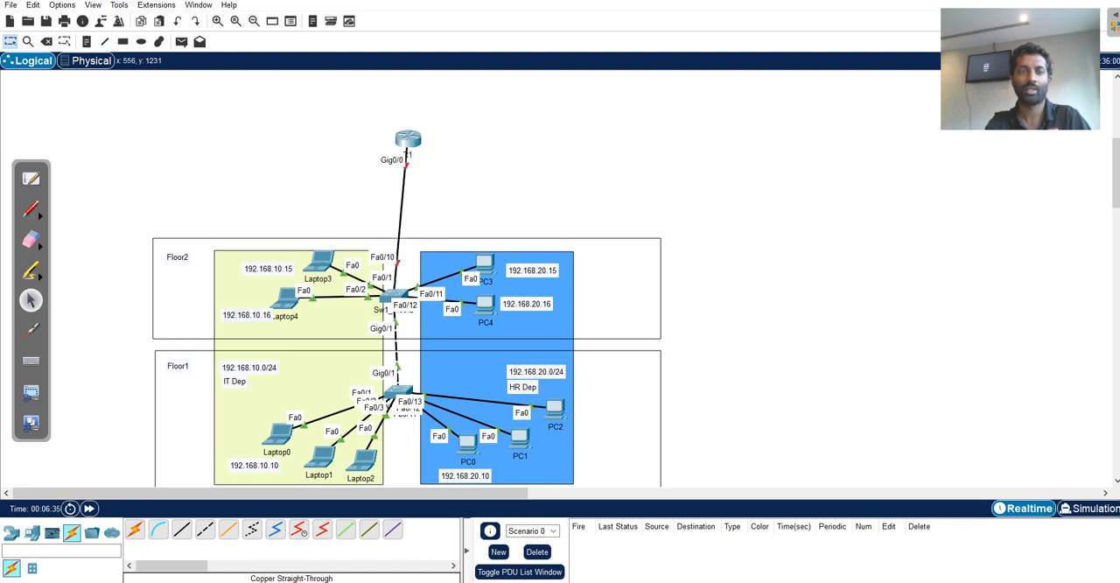
Connect the Floor2 switch's FastEthernet0/20 to R1's GigabitEthernet0/1 with copper straight-through, and shift R1 slightly left to separate the port labels.
left_click(181, 529)
left_click(396, 297)
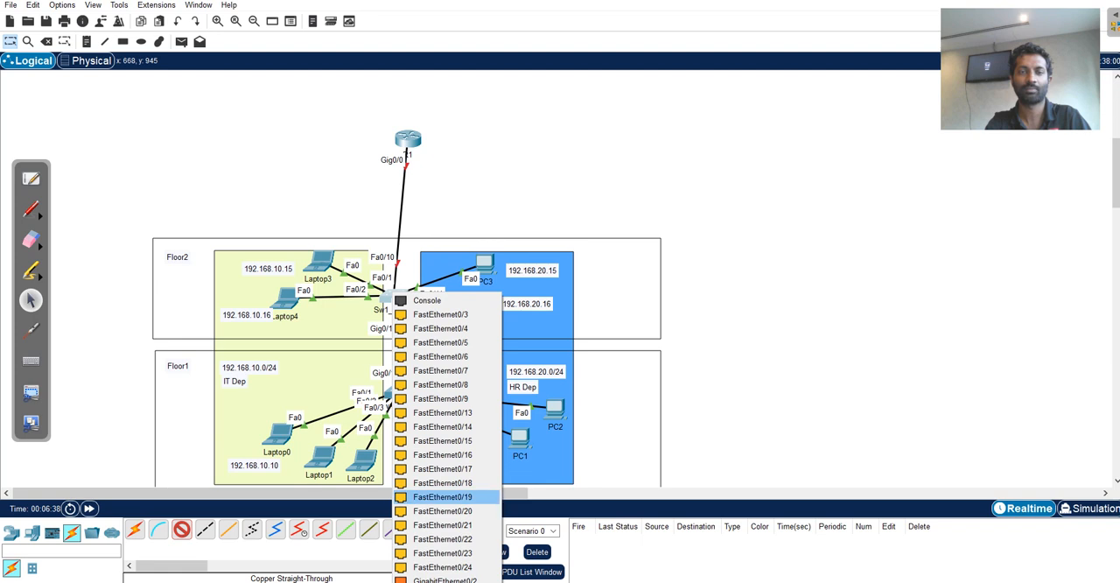
left_click(443, 511)
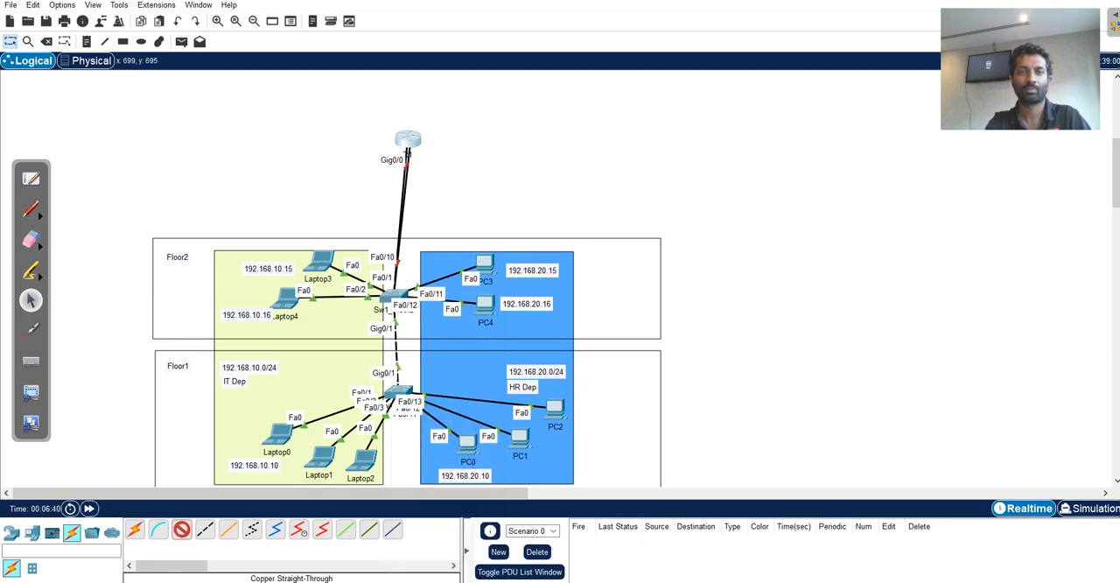
left_click(408, 142)
left_click(463, 182)
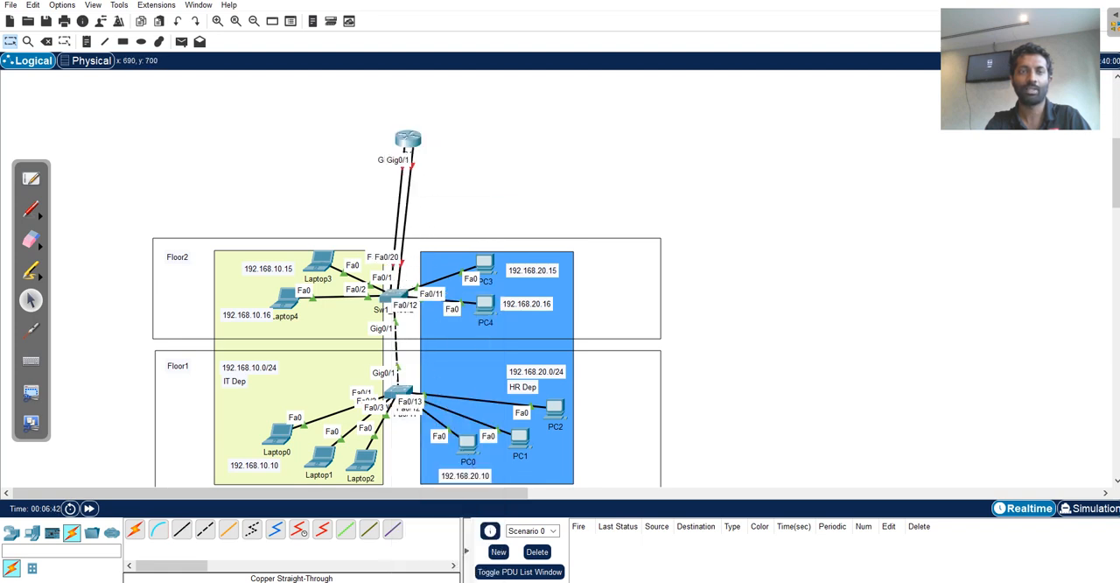
left_click_drag(407, 140, 391, 140)
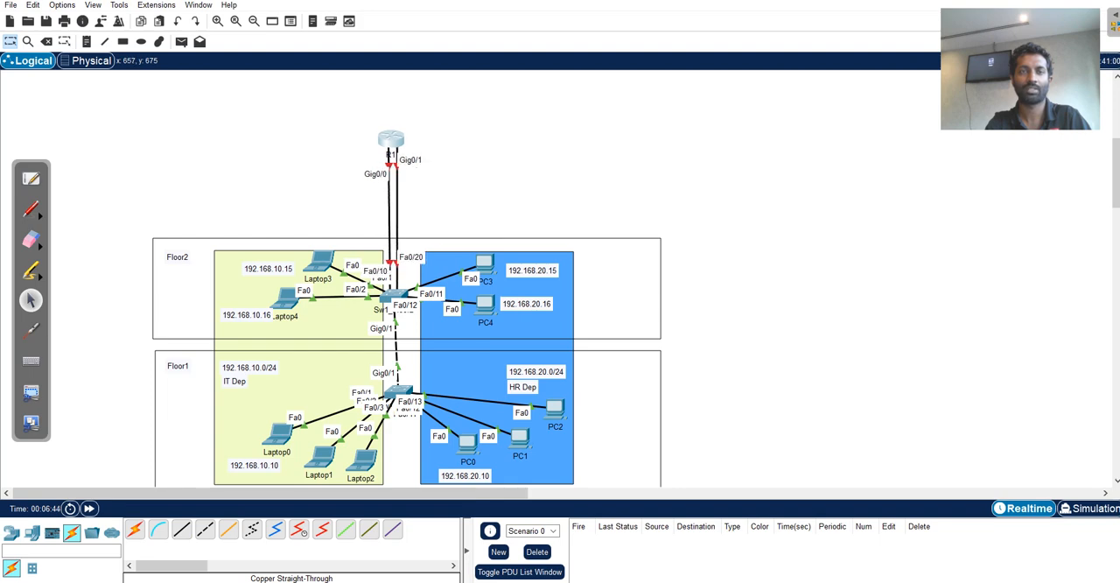
Open R1's command line, skip the initial configuration dialog, and enter global configuration mode.
left_click(391, 140)
left_click_drag(563, 78, 823, 81)
left_click(719, 107)
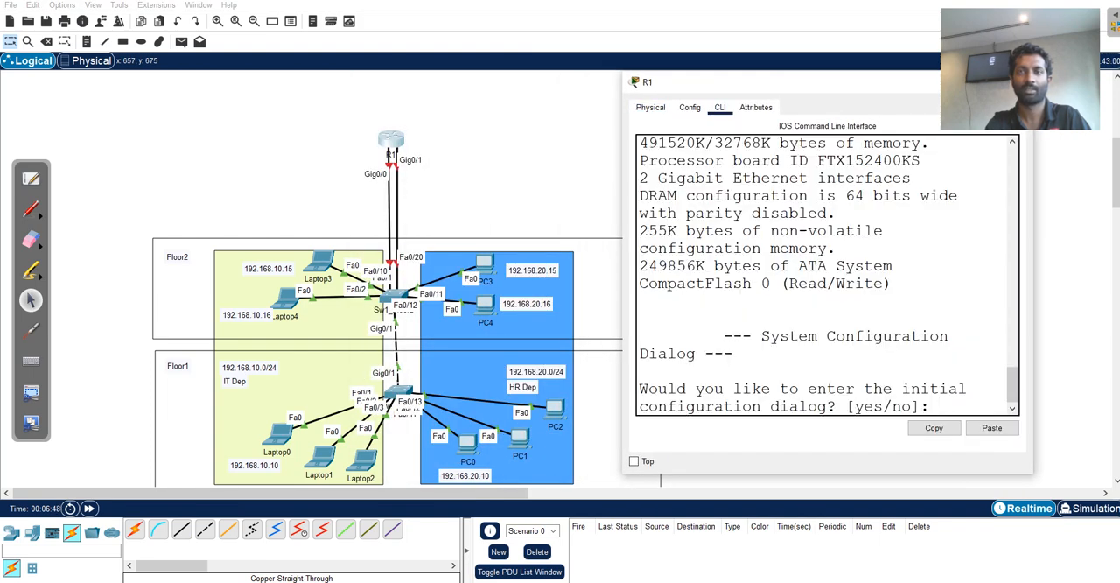
key("Return")
key("Return")
key("Return")
type("en")
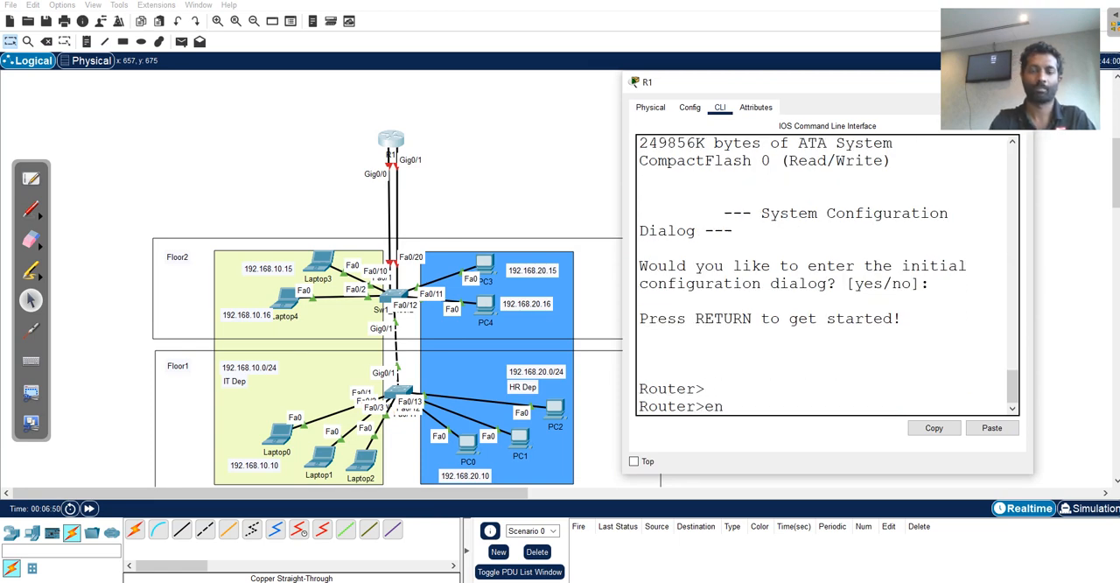
key("Return")
type("conf t")
key("Return")
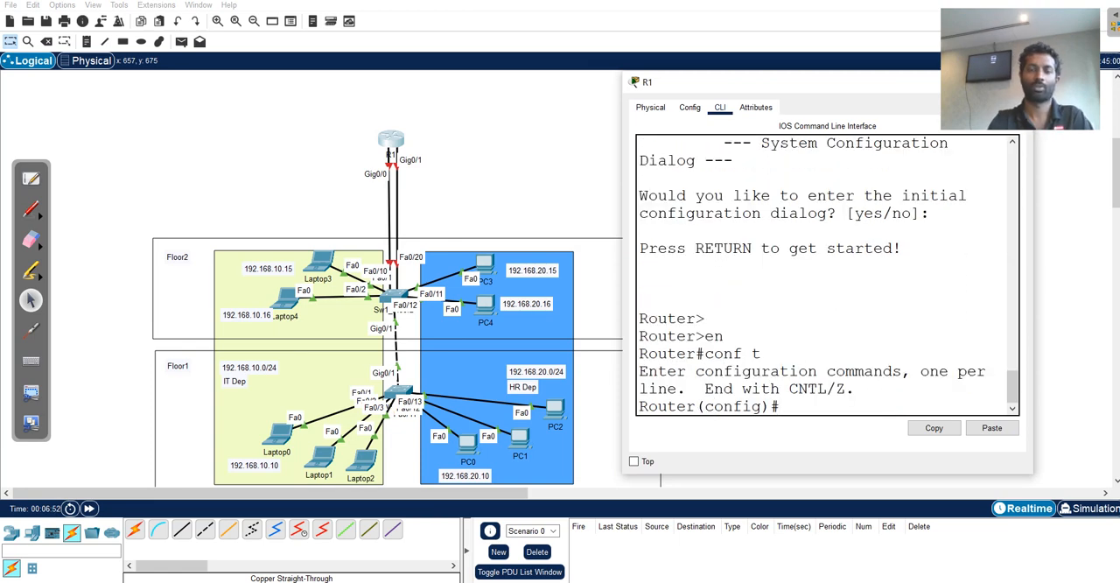
Set the router's hostname to R1.
type("h")
key("Tab")
type("R1")
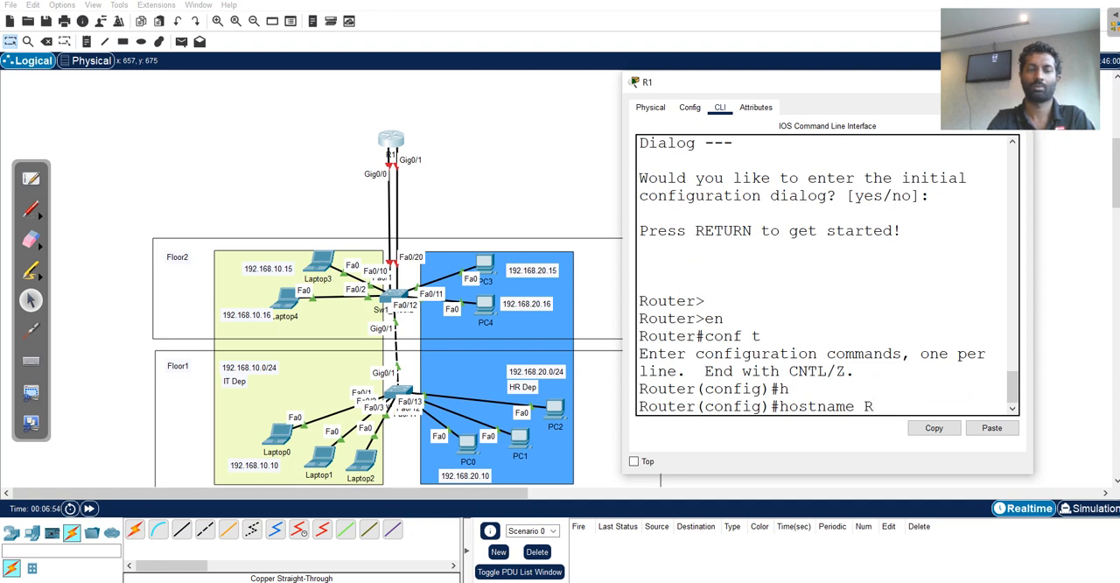
key("Return")
Assign IP address 192.168.10.1 with mask 255.255.255.0 to R1's interface g0/0.
type("int ")
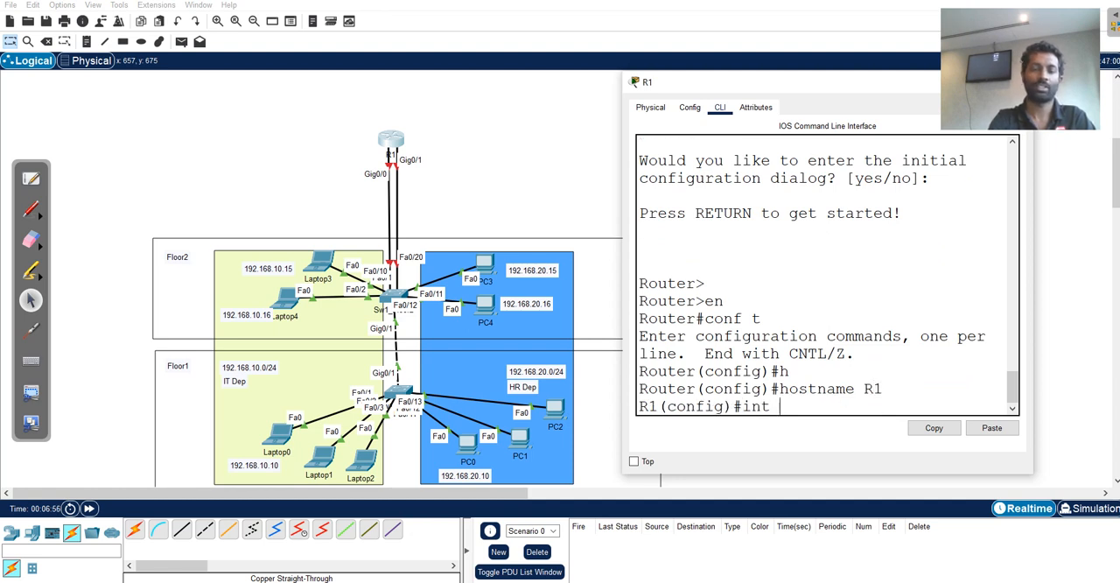
type("g 0/0")
key("Return")
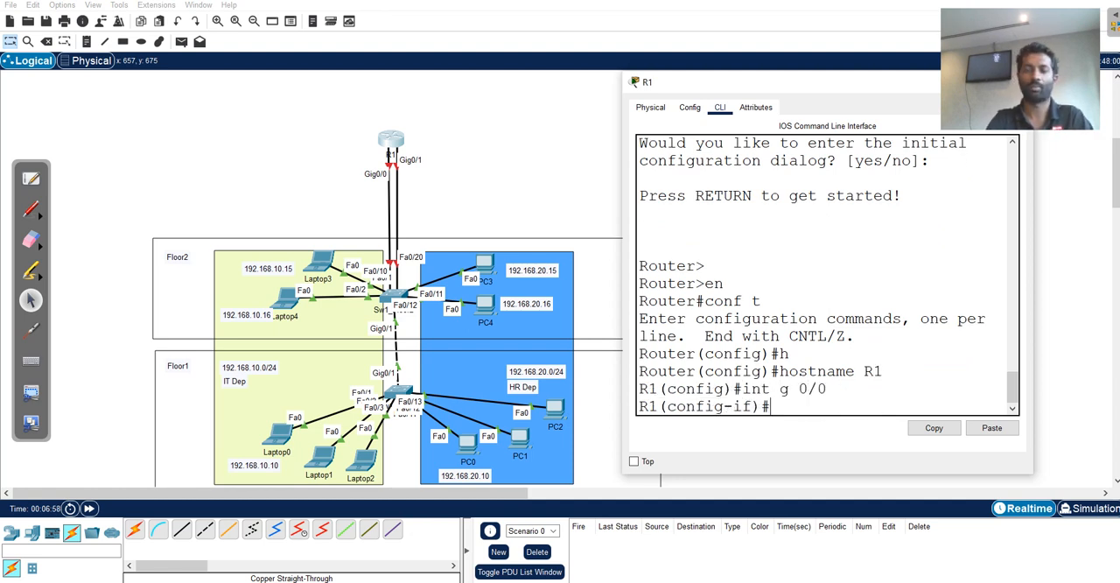
type("ip add")
key("Tab")
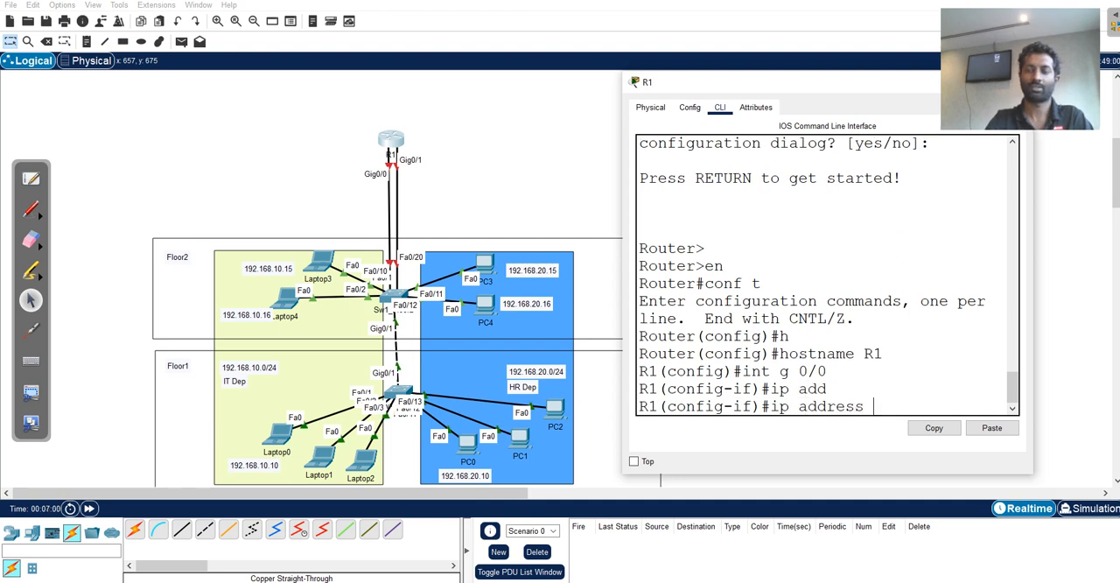
type("192.168.10")
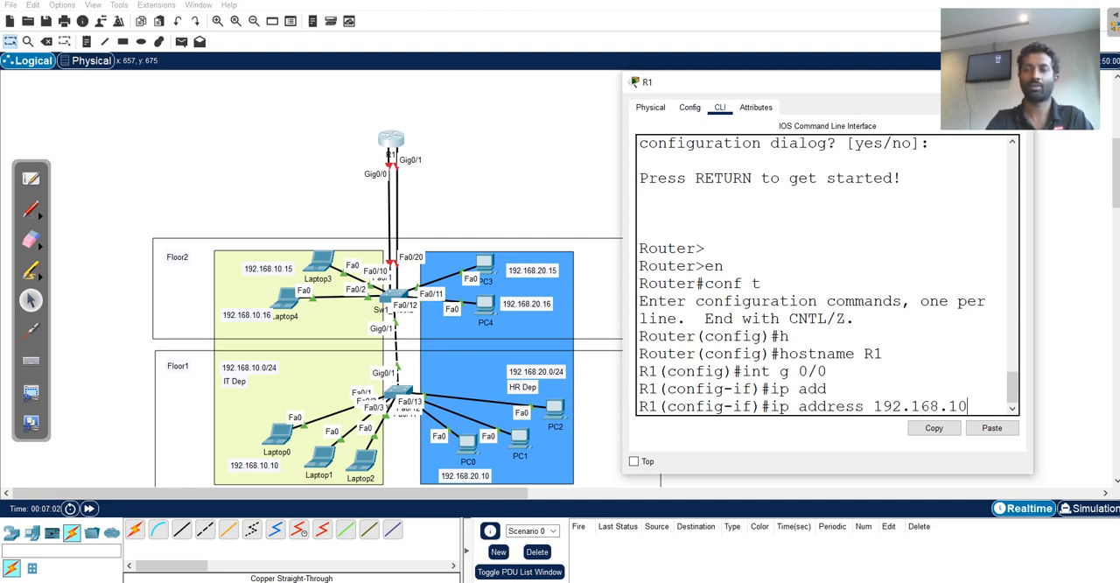
type(".1")
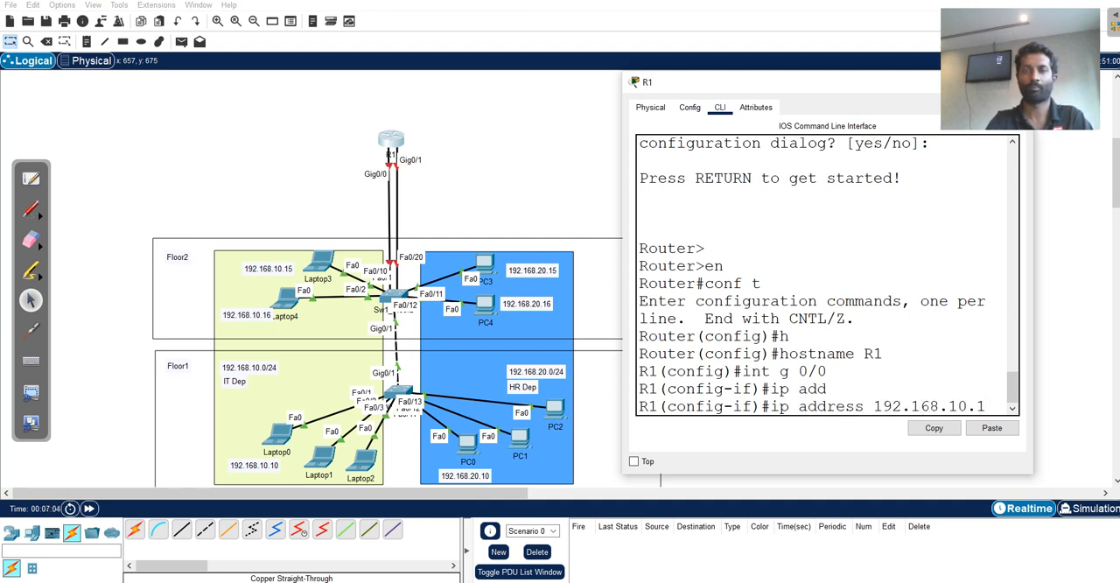
left_click_drag(621, 323, 476, 323)
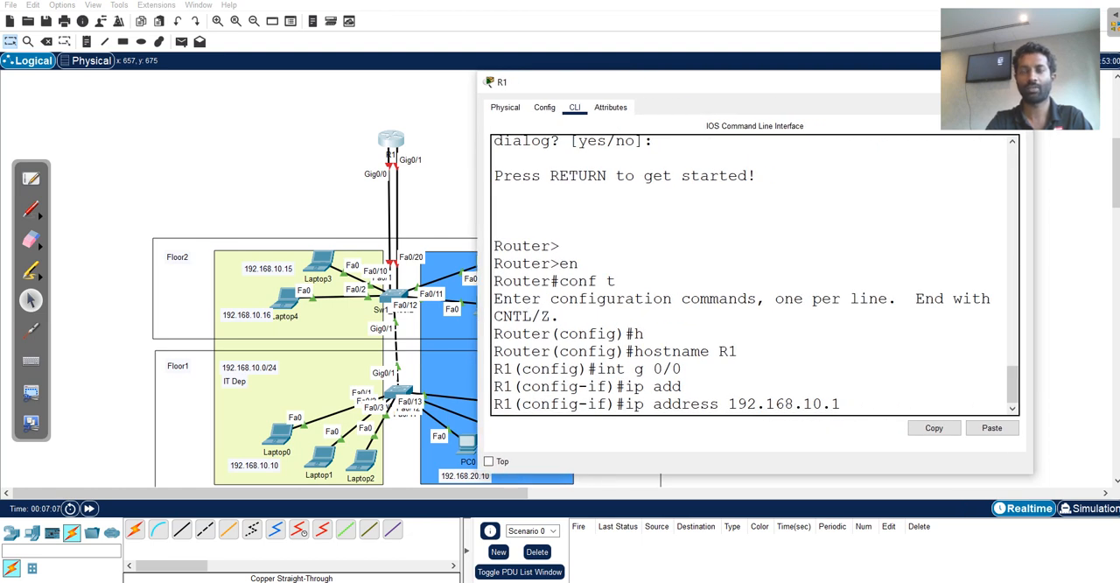
type("255.2")
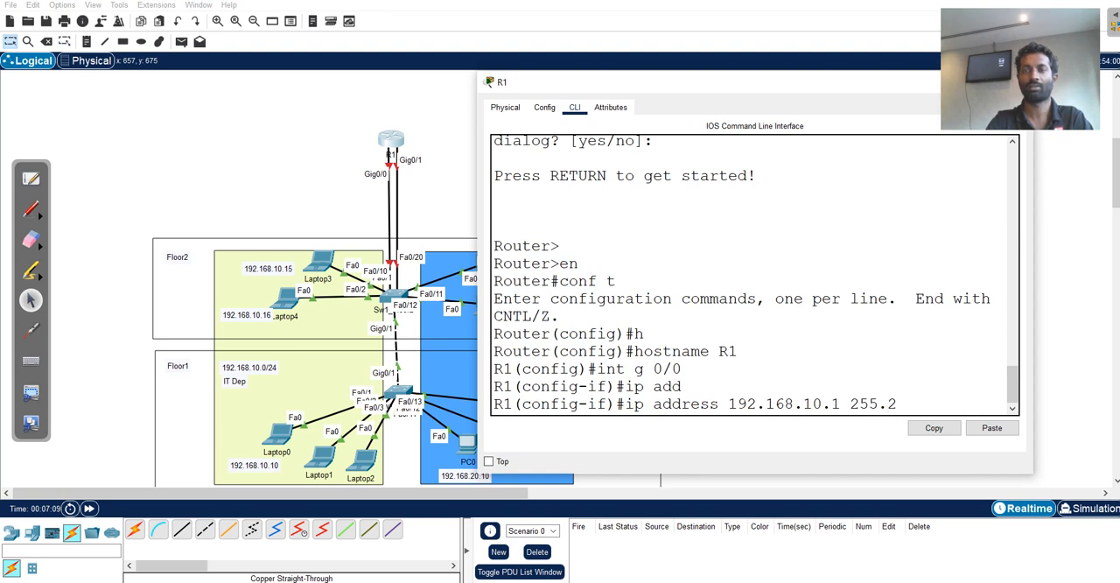
type("55.255.0")
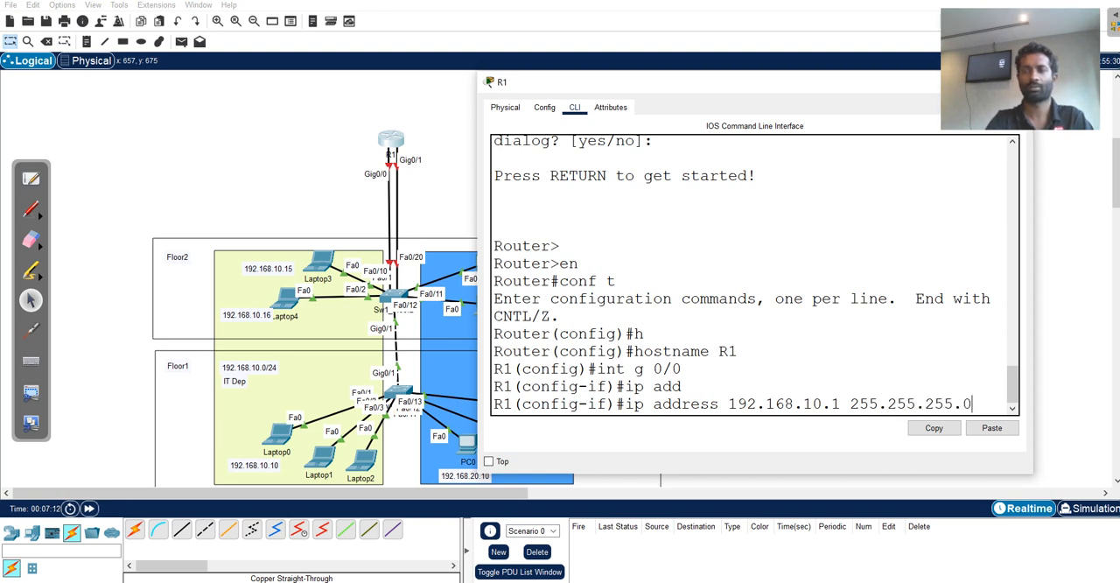
key("Return")
Enable interface g0/0 with no shutdown and exit its interface configuration.
type("no sjh")
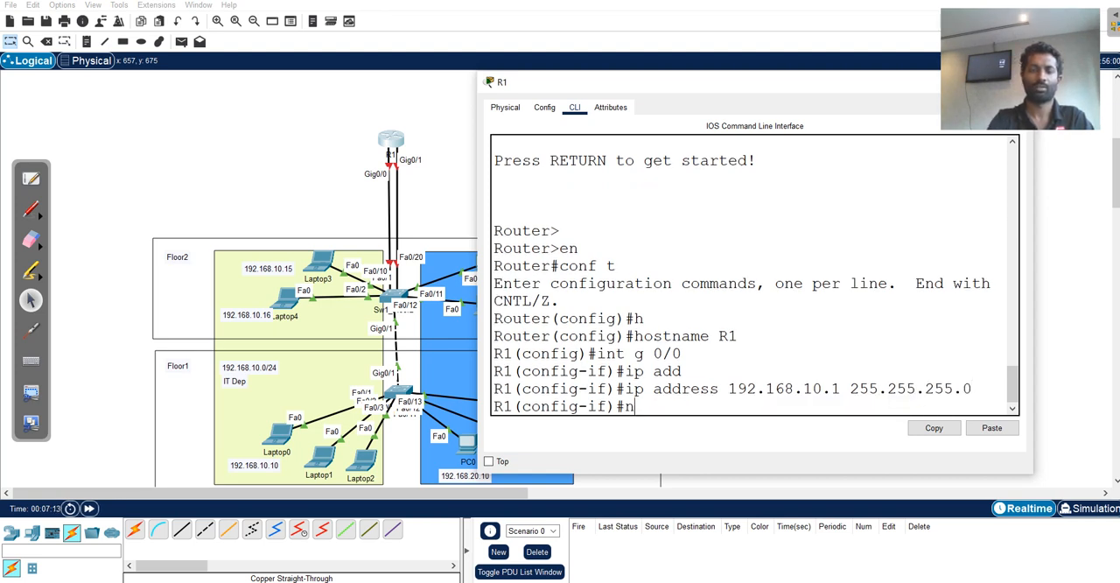
key("BackSpace")
key("BackSpace")
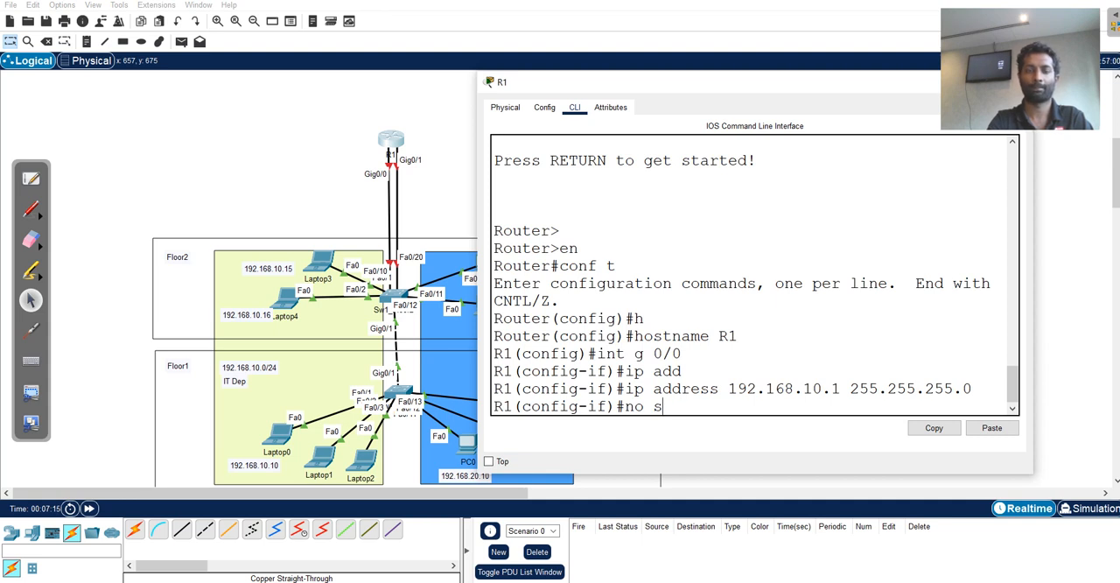
type("h")
key("Tab")
key("Return")
key("Return")
key("Return")
type("exi")
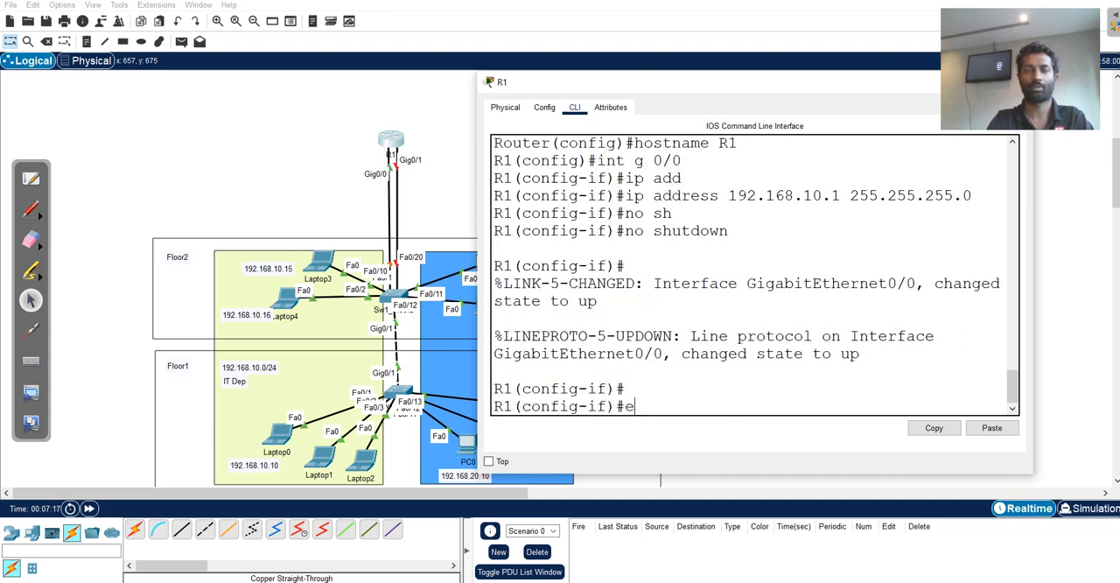
key("Return")
Assign IP address 192.168.20.1 with mask 255.255.255.0 to R1's interface g0/1.
key("Up")
key("Up")
key("Up")
key("Up")
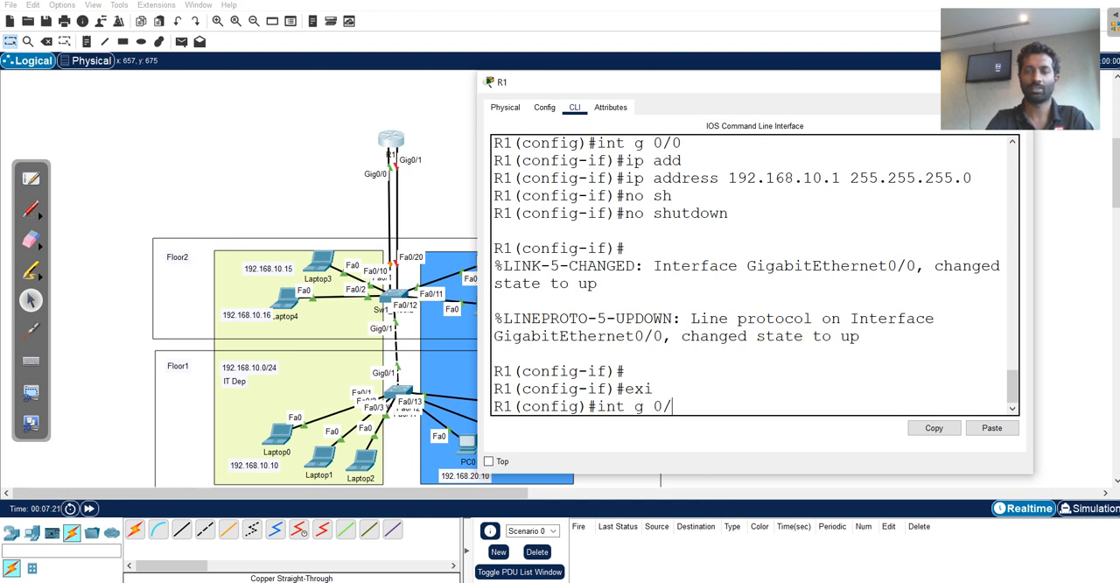
key("Return")
key("Up")
key("Up")
key("Up")
key("Up")
key("Up")
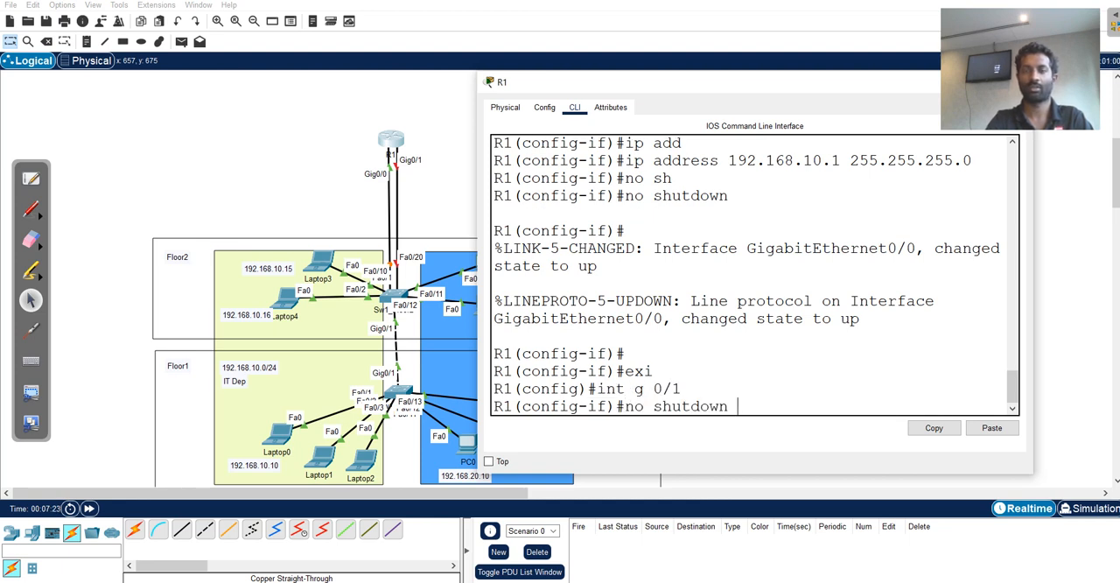
key("Left")
key("Left")
key("Left")
key("Left")
key("Left")
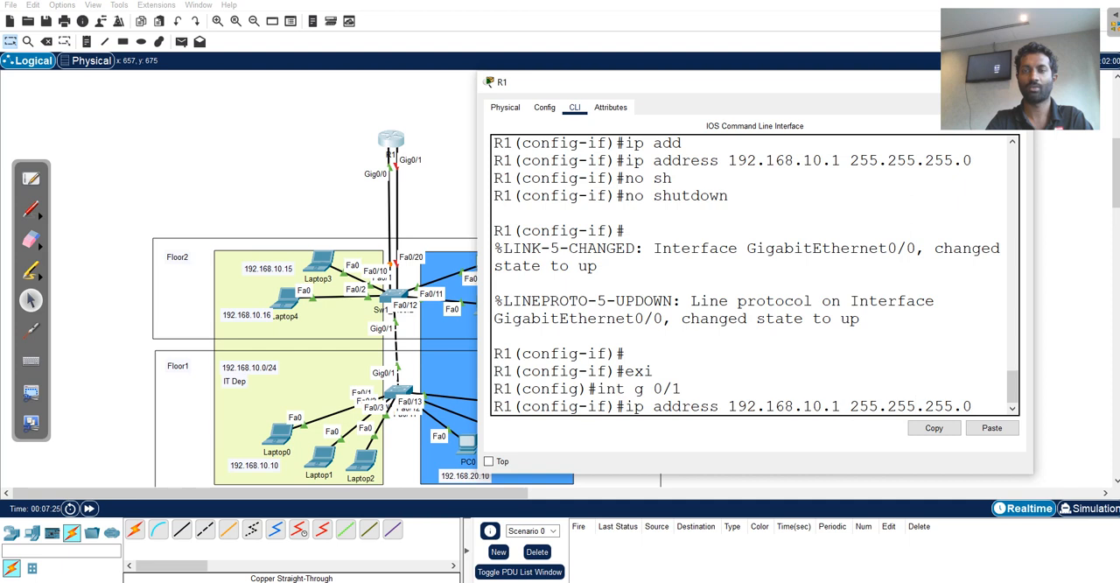
key("BackSpace")
type("2")
key("Return")
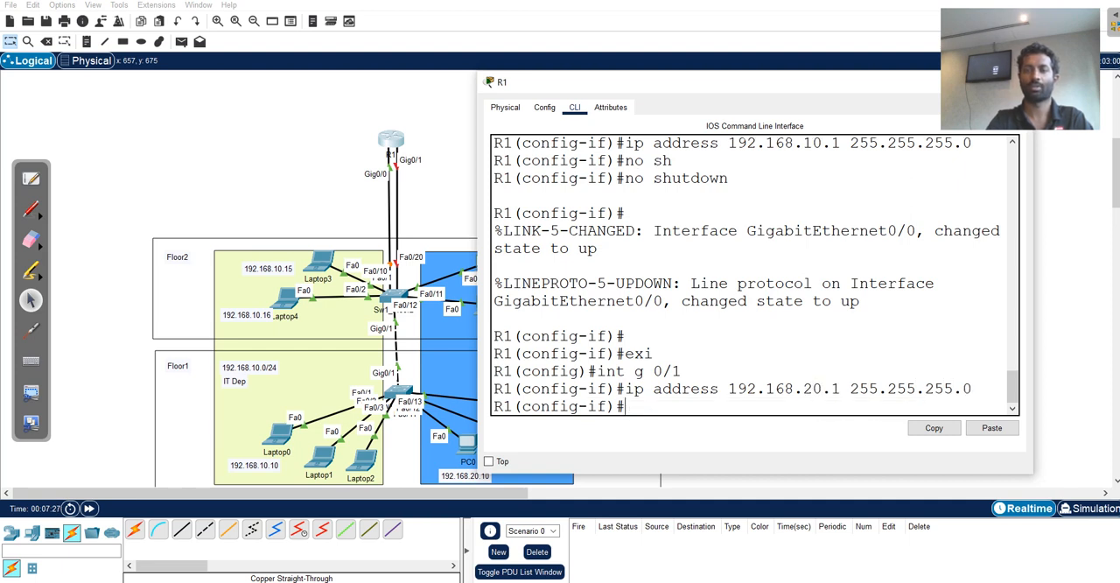
Enable interface g0/1 with no shutdown and return R1 to privileged EXEC mode.
key("Up")
key("Up")
key("Up")
key("Up")
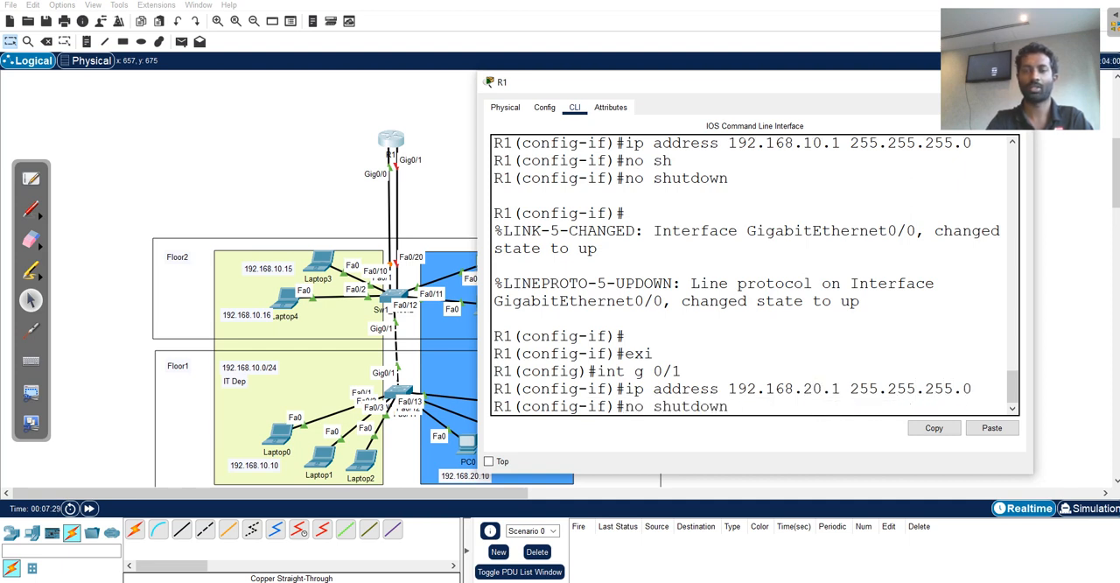
key("Return")
key("ctrl+z")
key("Return")
Show R1's IP interface brief filtered with "include u" and check the addresses of both gigabit interfaces.
type("sh")
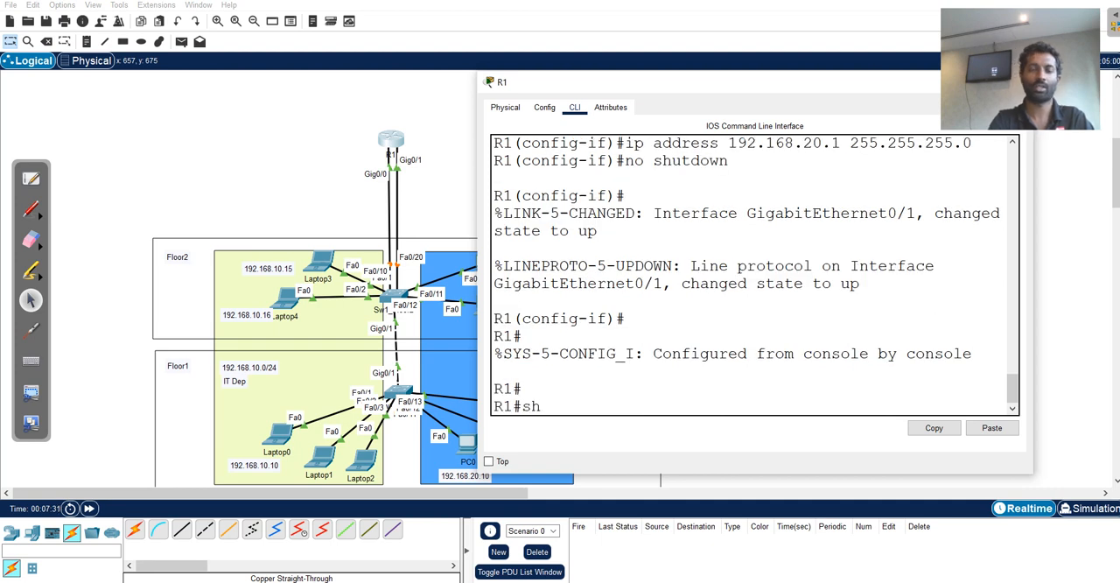
type("o ip int br")
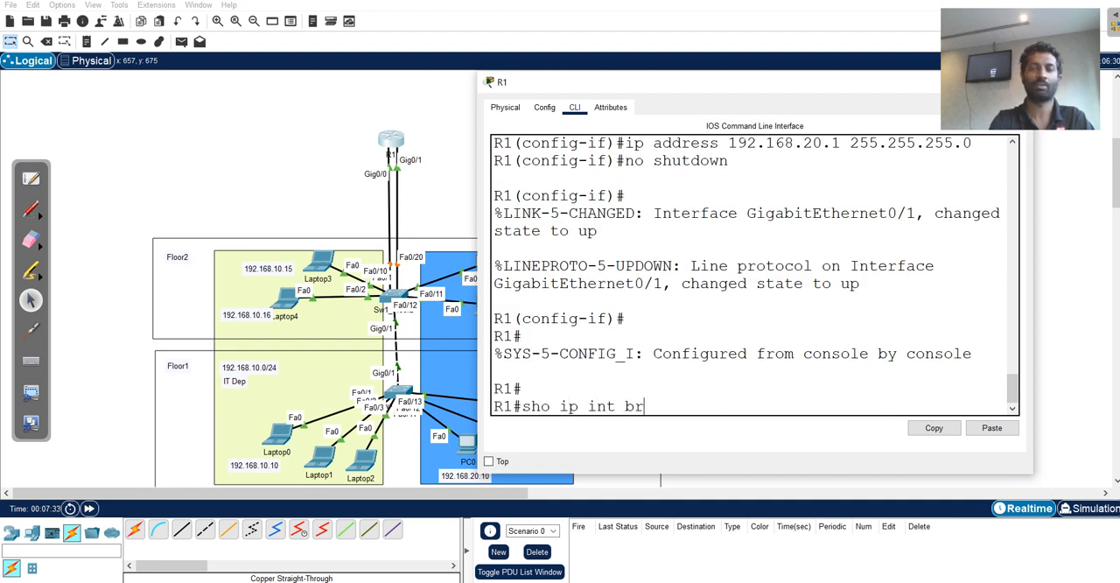
key("Tab")
type("|")
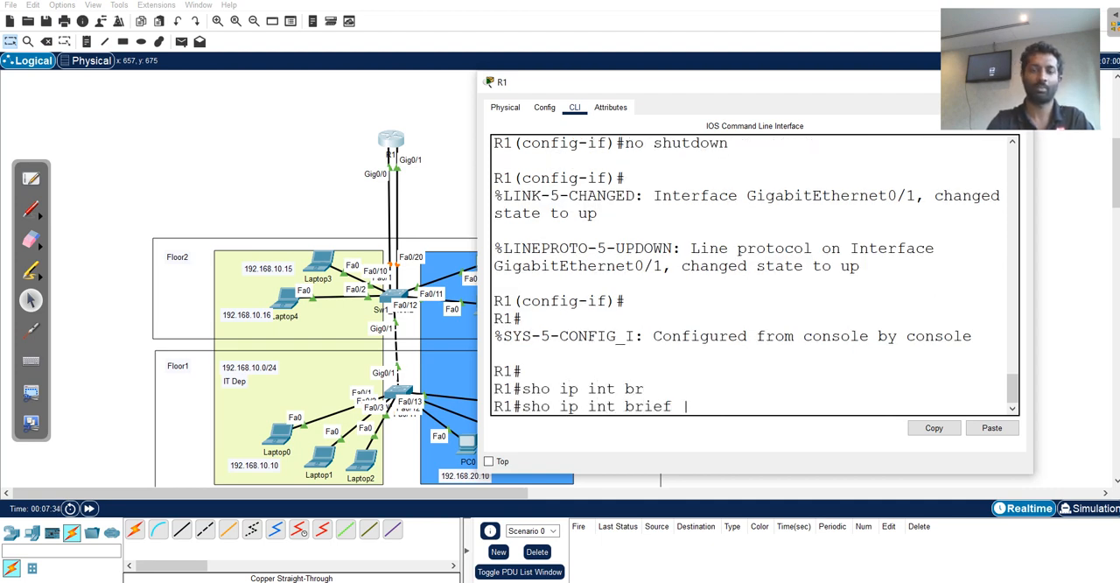
type(" in")
key("Tab")
type("u")
key("Tab")
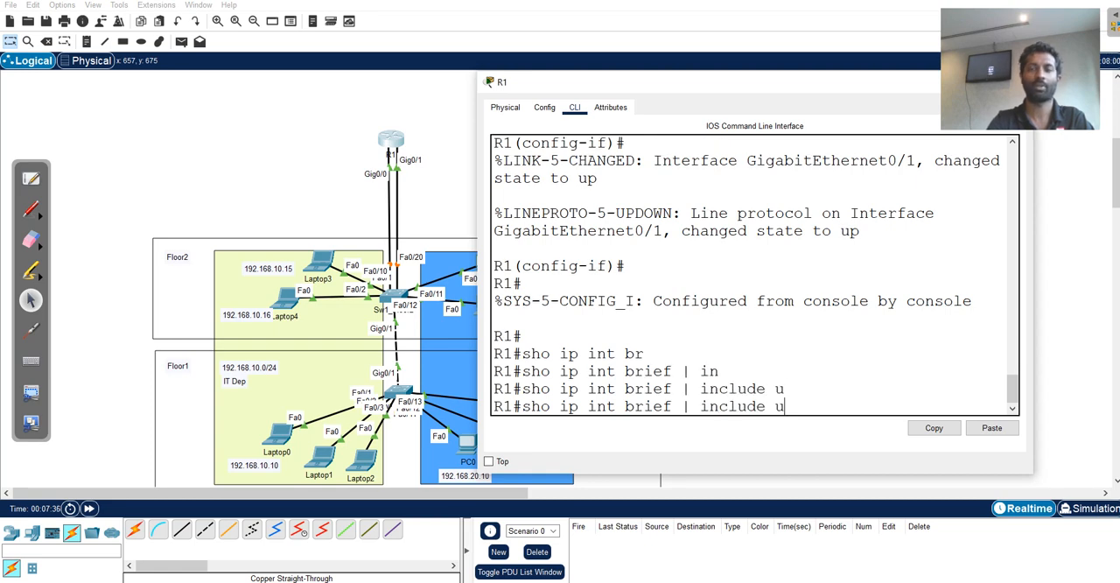
key("Return")
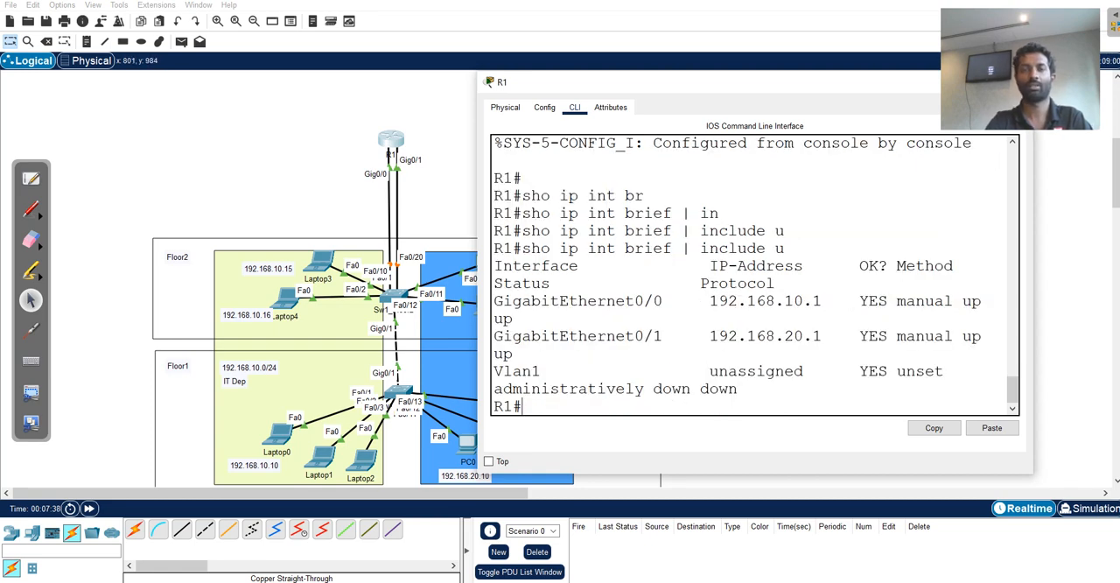
left_click_drag(477, 313, 255, 313)
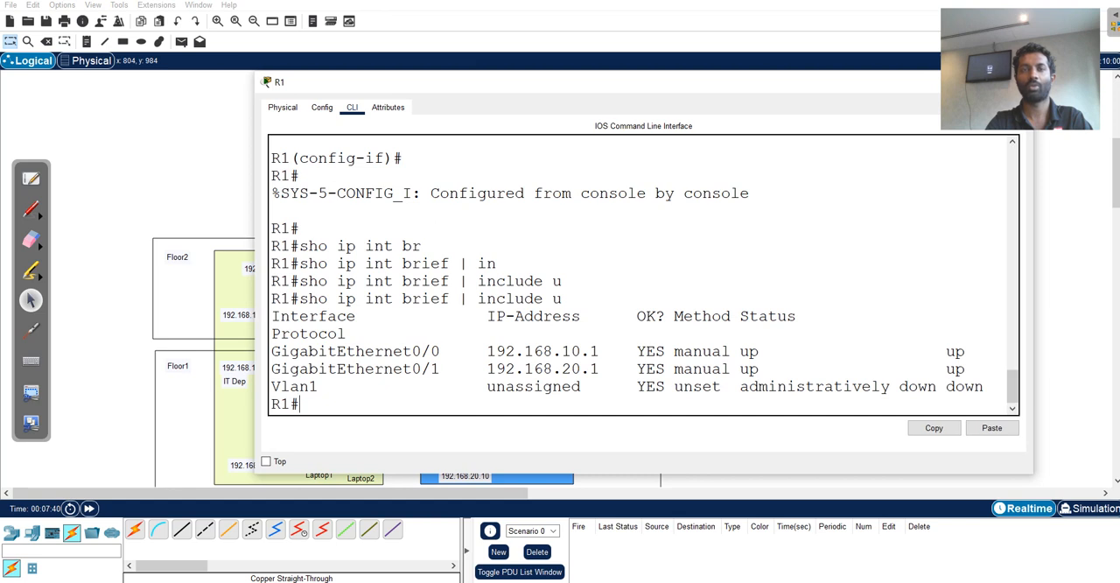
left_click_drag(459, 350, 599, 368)
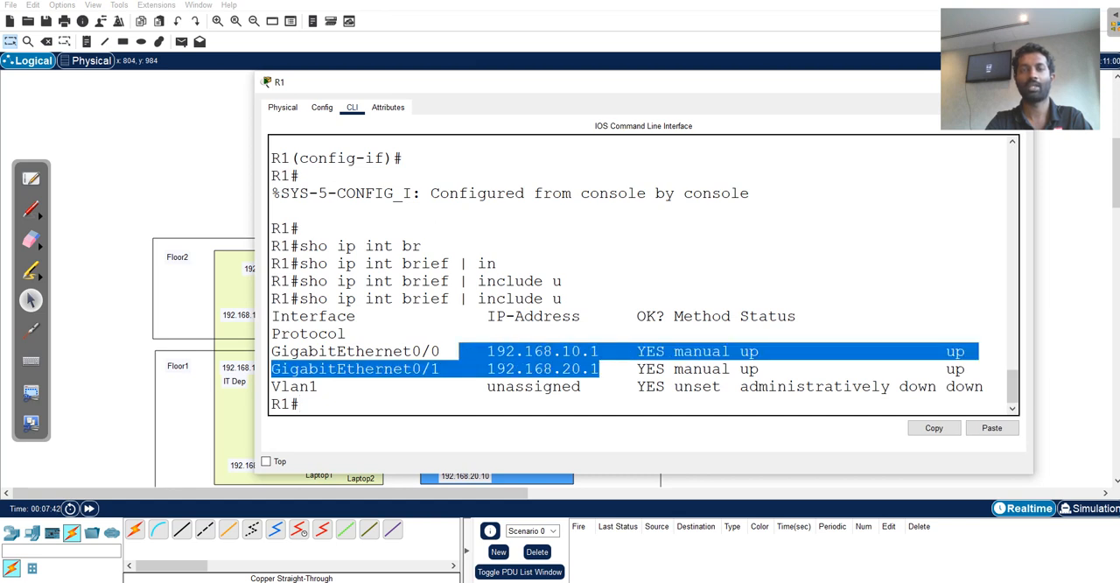
left_click(300, 403)
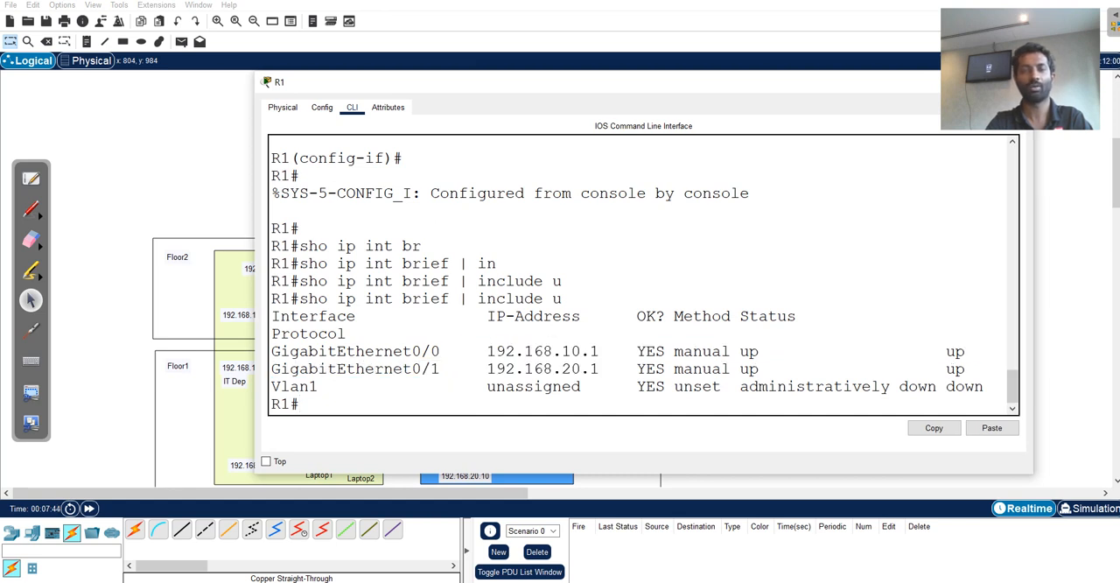
Show R1's IP routing table, review the connected 192.168.10.0/24 and 192.168.20.0/24 routes, and close the router window.
type("sho ")
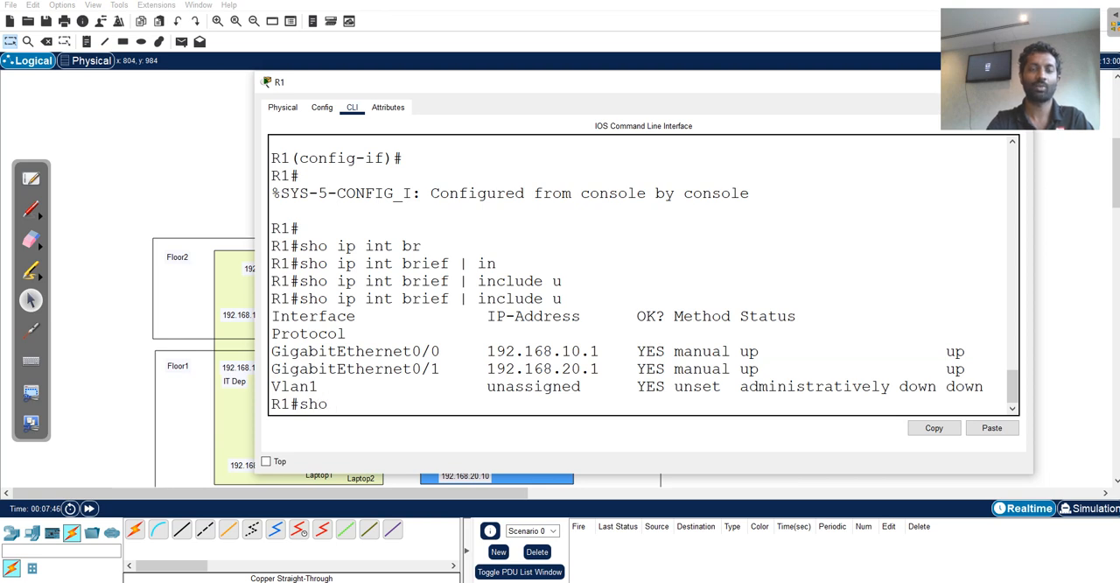
type("ip ro")
key("Tab")
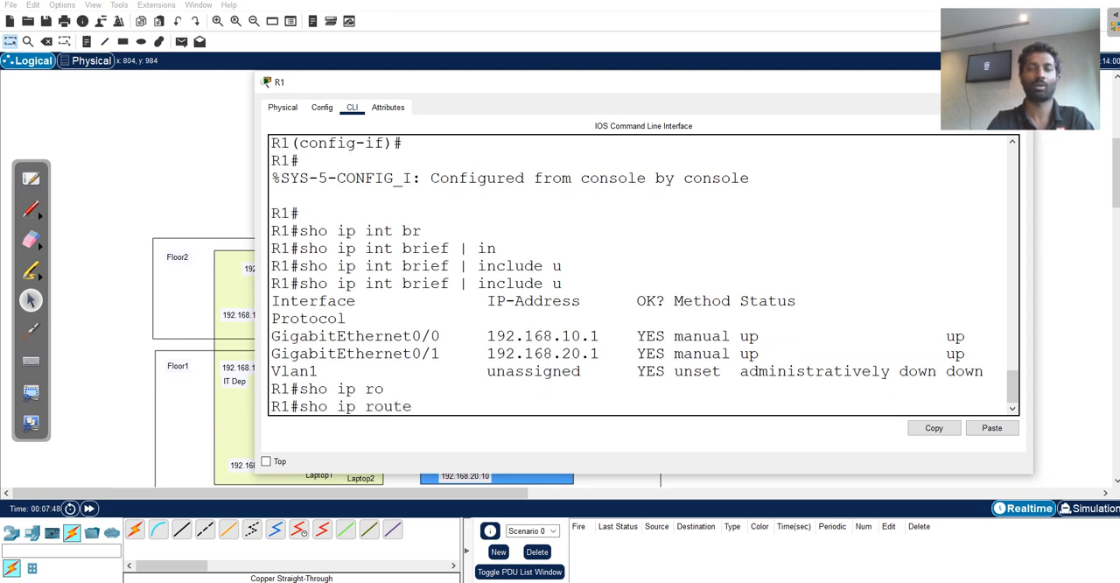
key("Return")
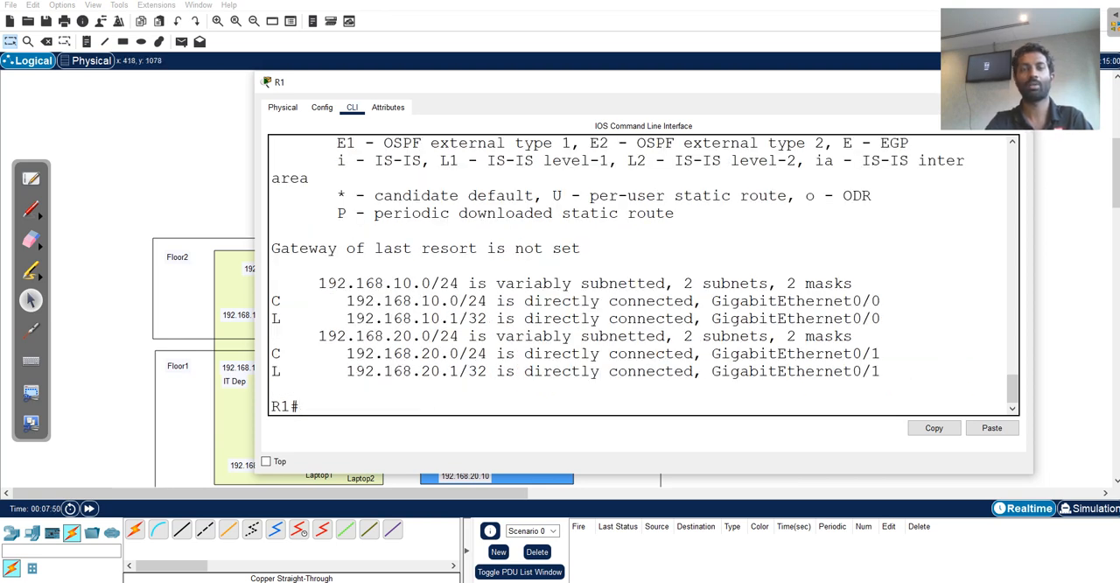
left_click_drag(476, 336, 884, 301)
left_click(883, 301)
left_click_drag(289, 301, 486, 319)
left_click_drag(271, 353, 515, 354)
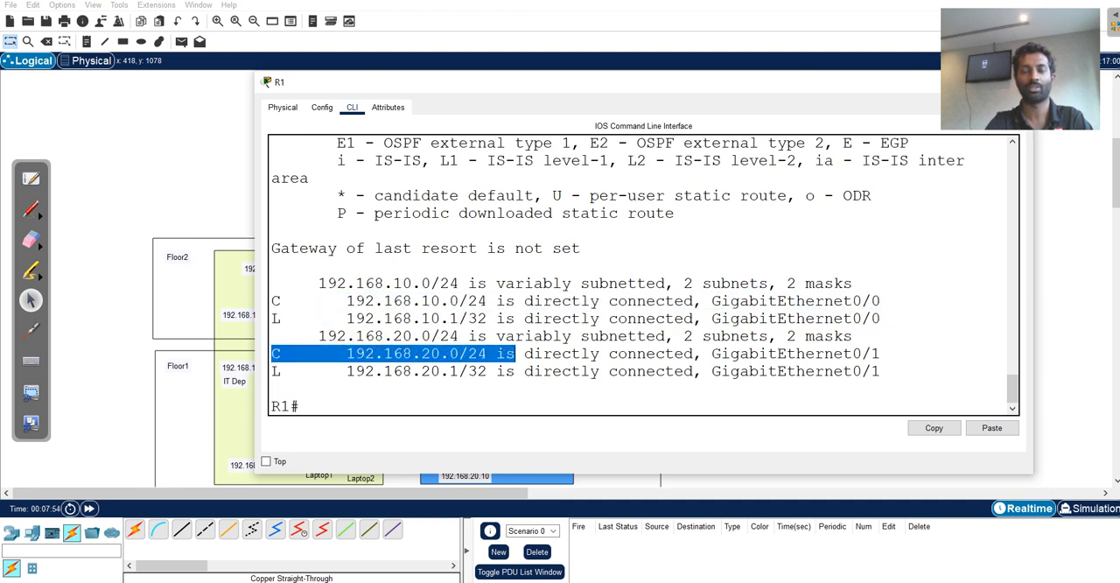
left_click(1018, 82)
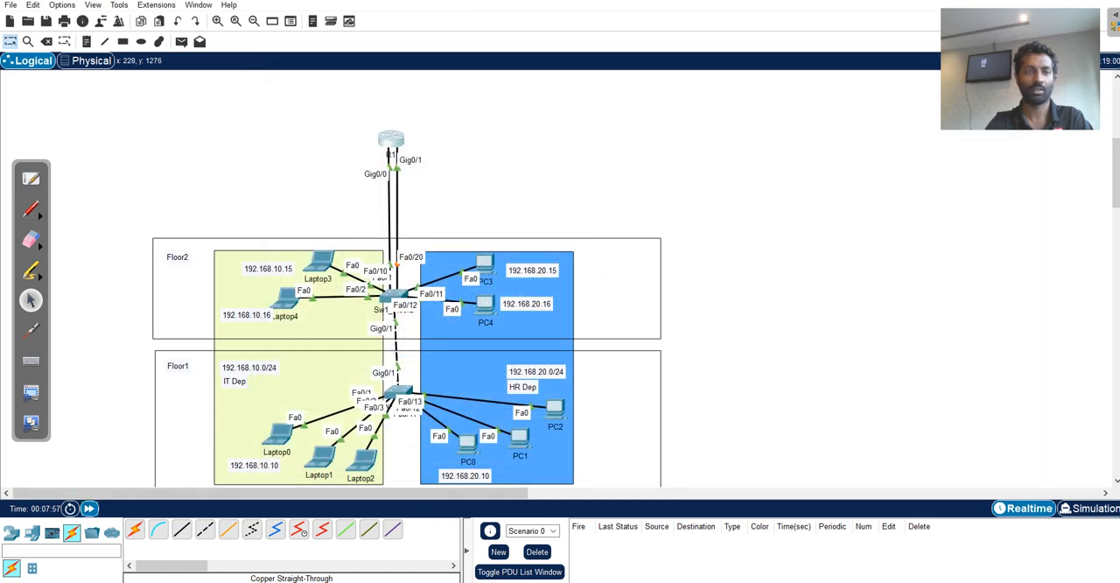
Fast-forward the network time and set Laptop3's default gateway to 192.168.10.1.
left_click(88, 507)
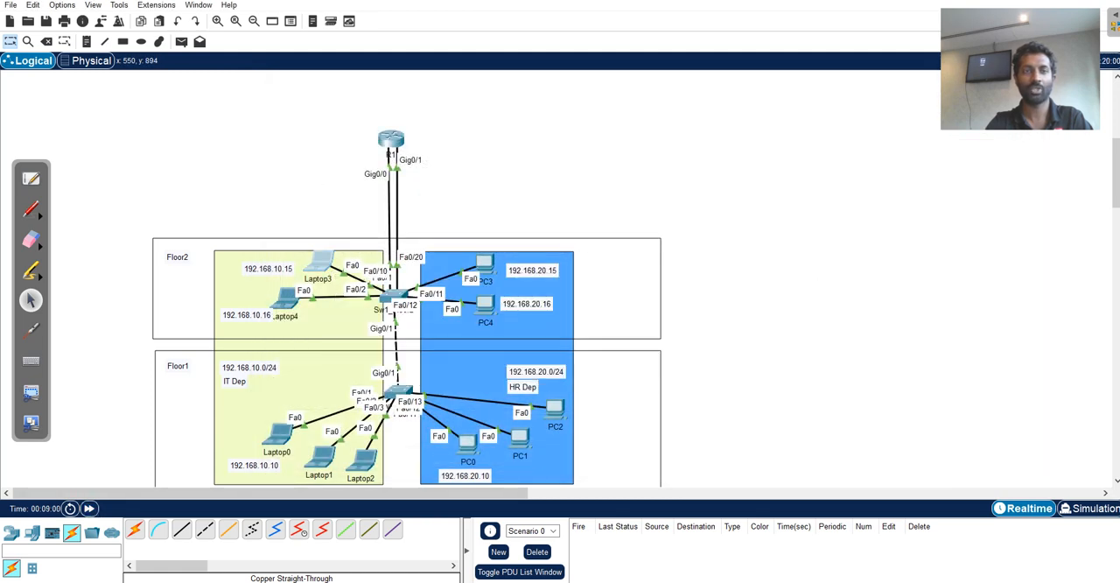
left_click(319, 263)
left_click(406, 154)
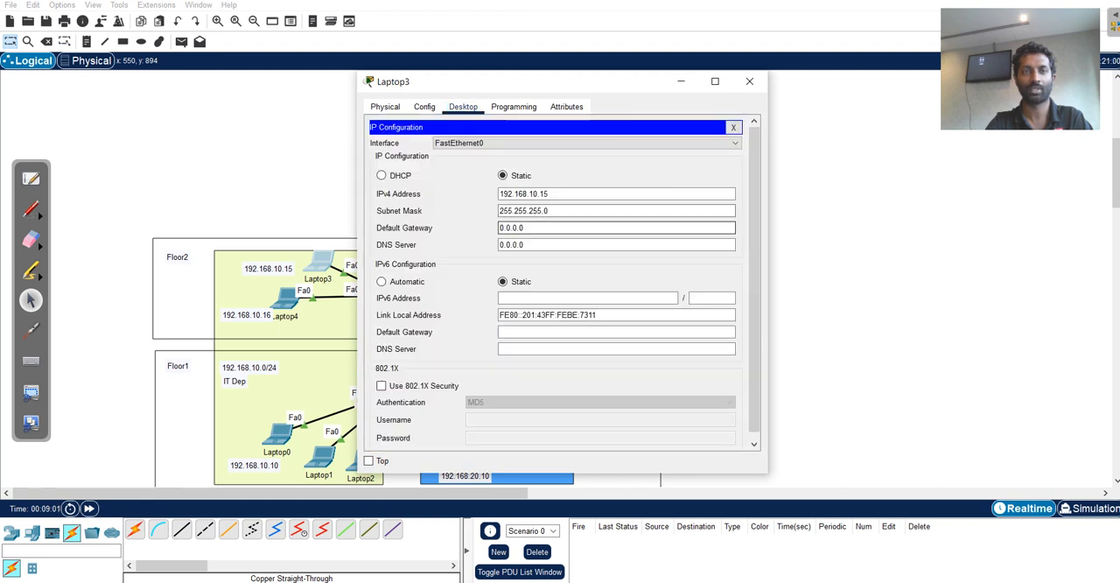
double_click(512, 227)
type("192.1")
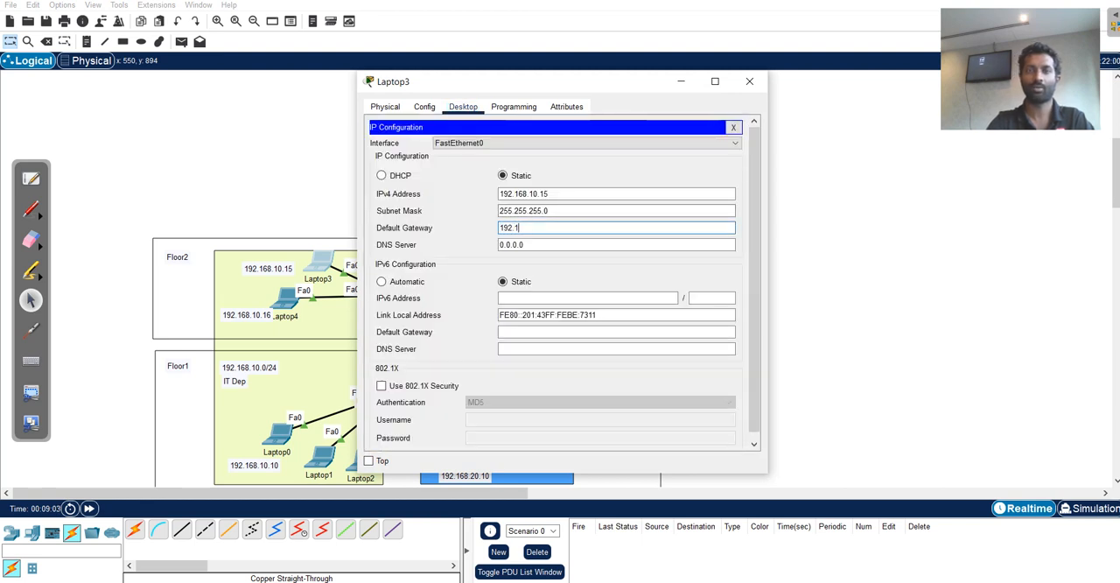
type("68.10.1")
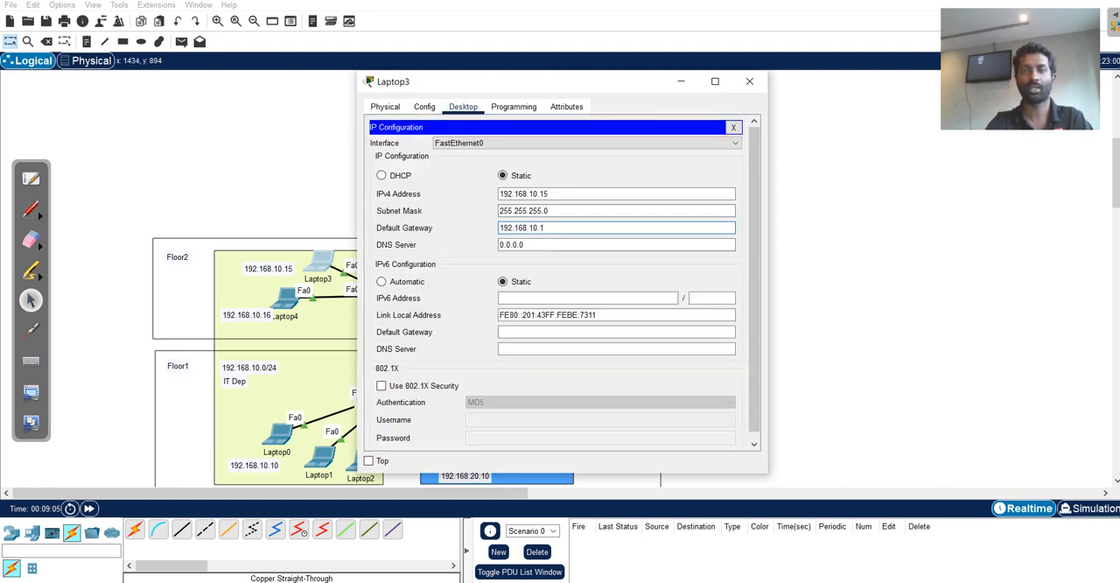
left_click(749, 81)
Set PC3's IPv4 default gateway to 192.168.20.1 and close its configuration window.
left_click(485, 264)
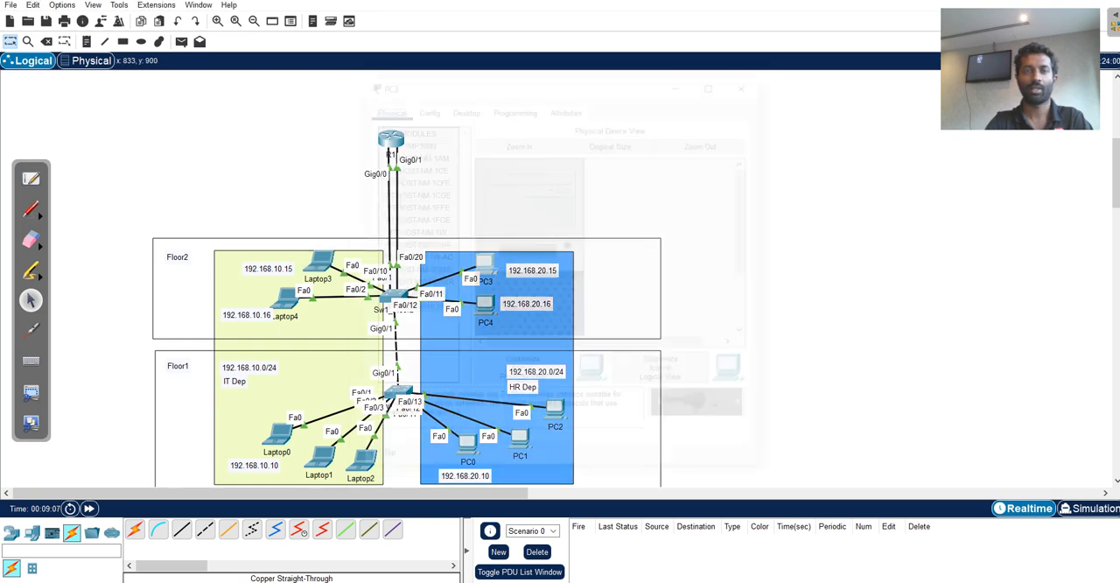
left_click(462, 107)
left_click(407, 153)
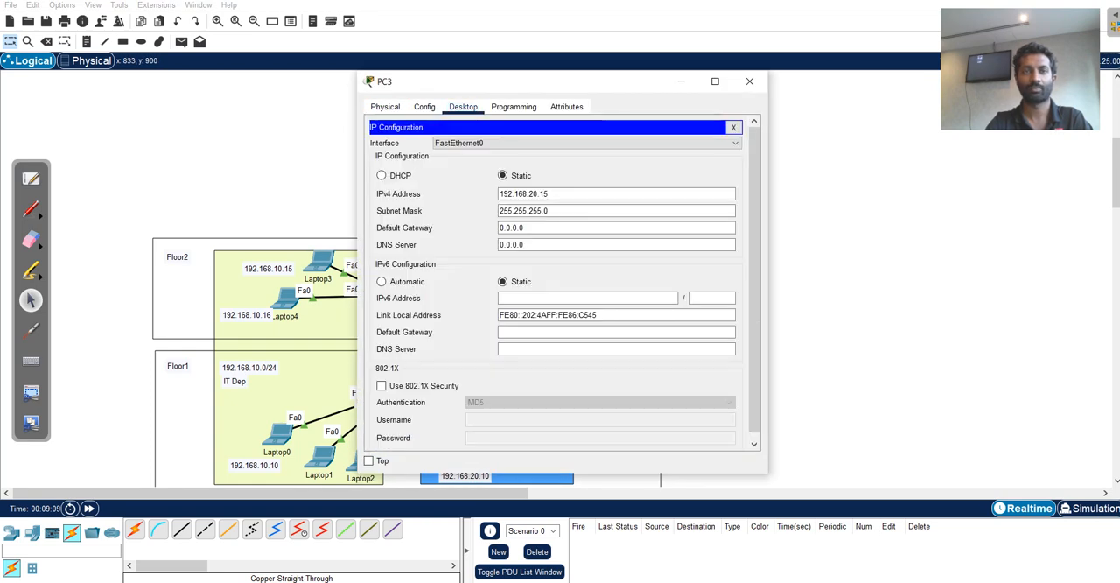
left_click_drag(560, 228, 490, 229)
type("192.1")
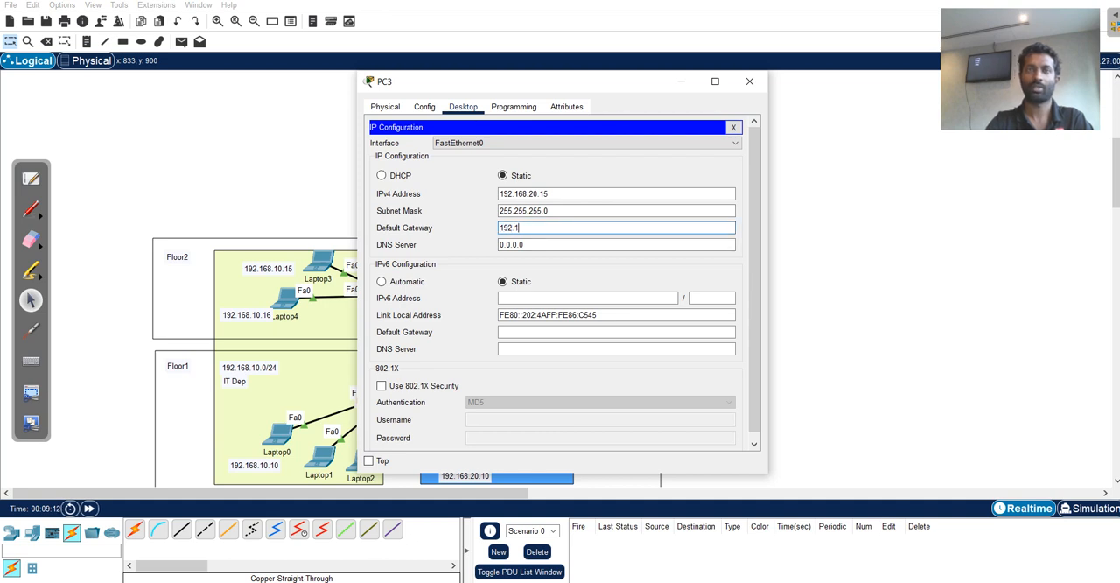
type("68.20.1")
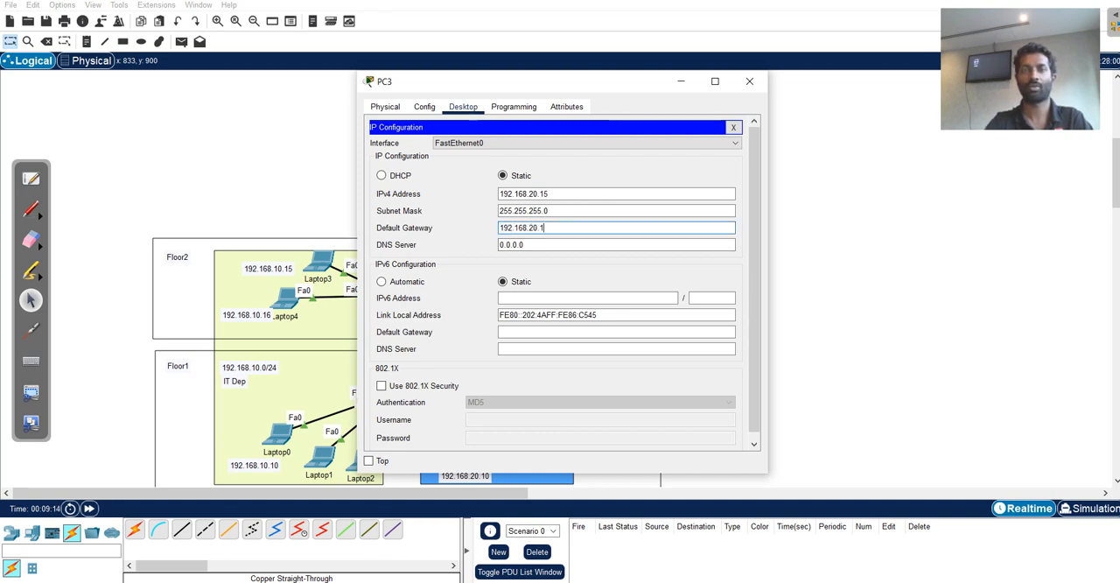
left_click(749, 80)
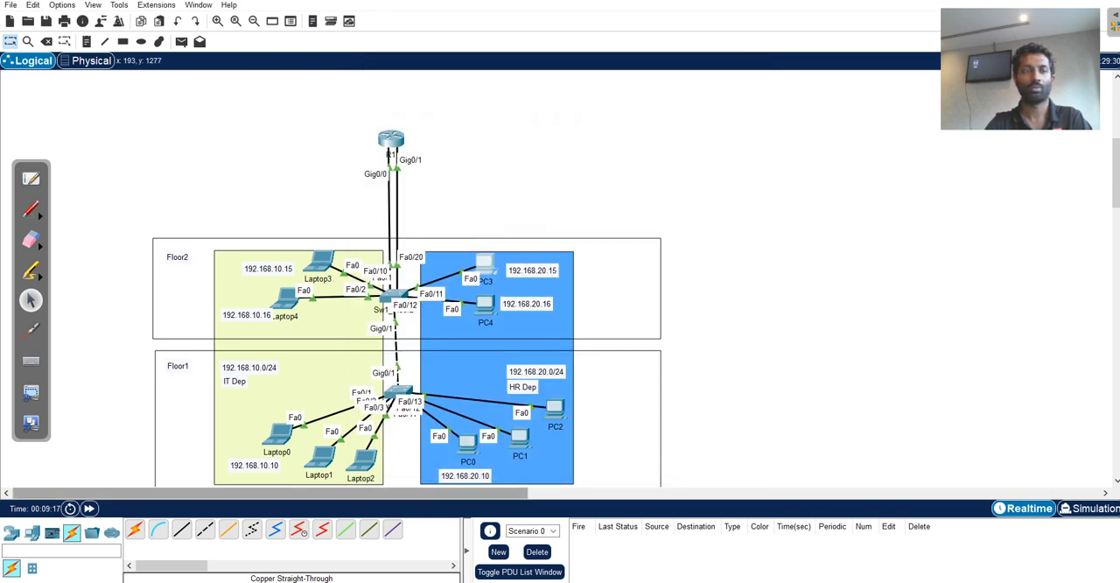
Fast-forward the network time and send a simple PDU from Laptop3 to PC3 to test inter-VLAN connectivity.
left_click(88, 507)
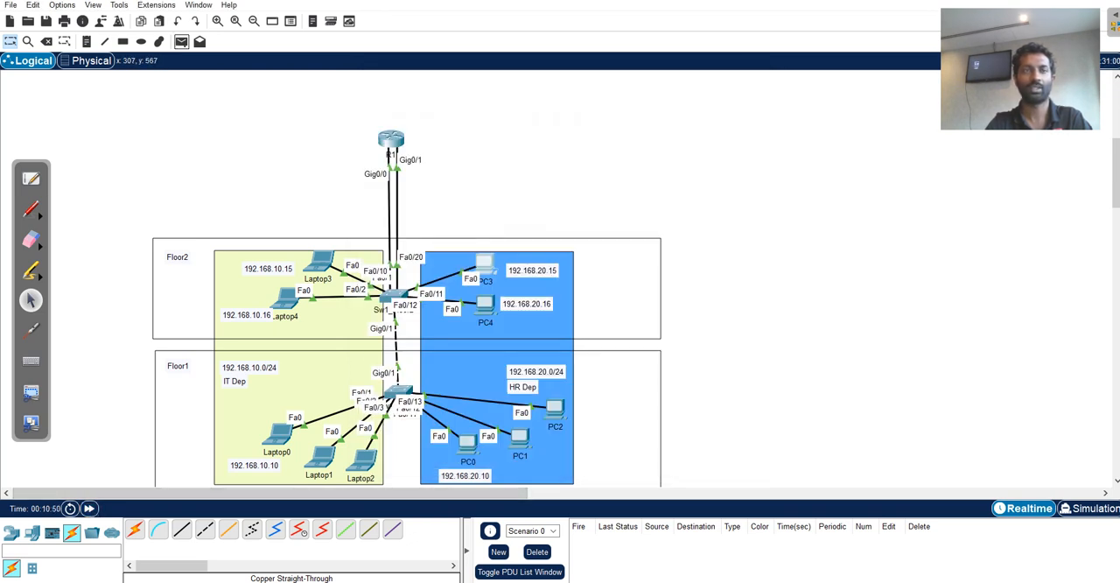
left_click(181, 42)
left_click(318, 259)
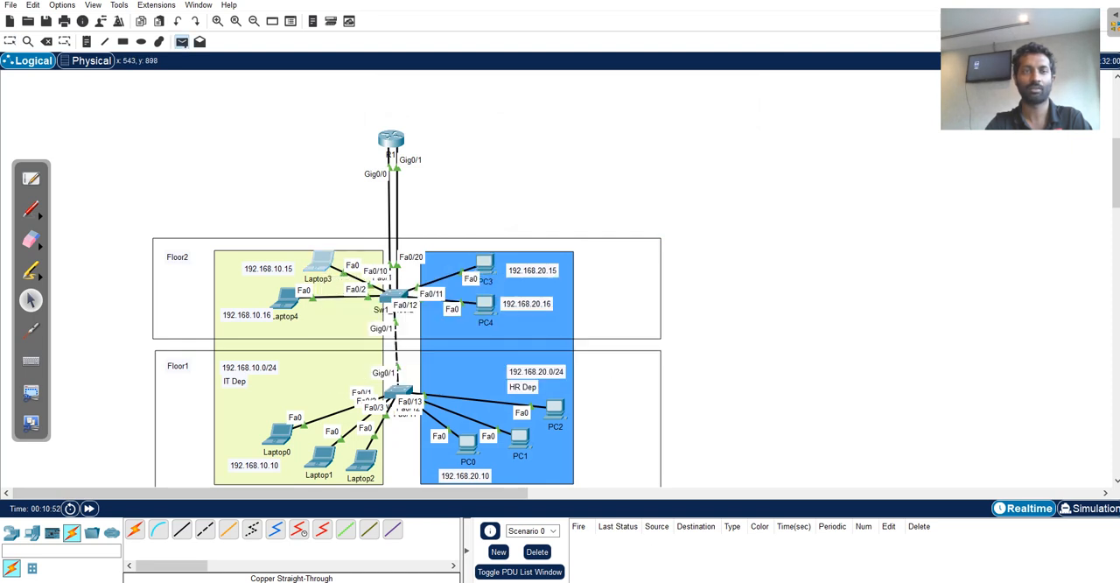
left_click(483, 262)
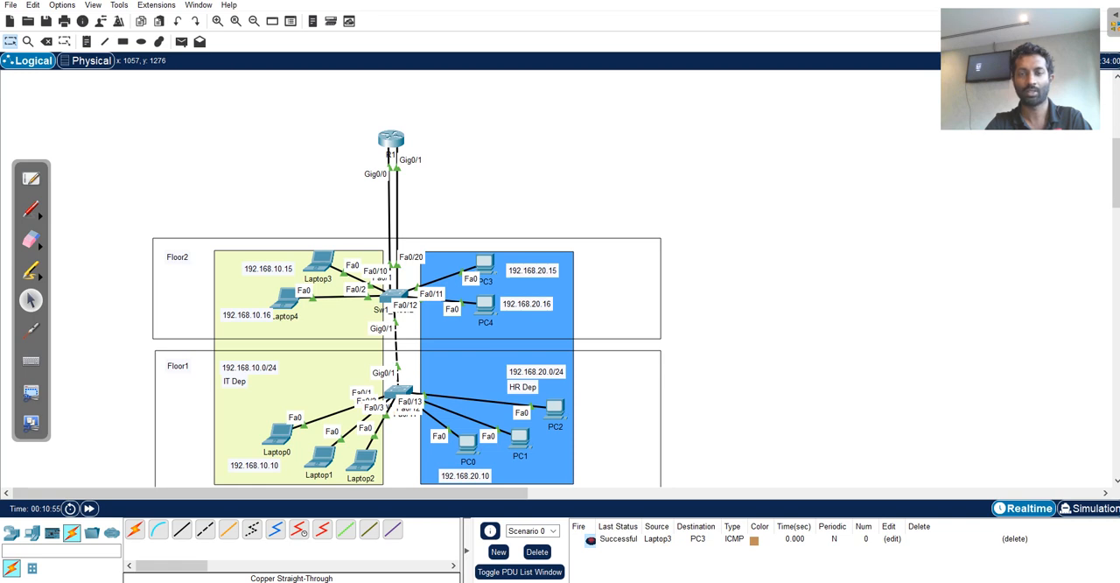
Trace the Laptop3-to-PC3 packet forward hop by hop in simulation mode, and clear the test scenario before returning to realtime.
left_click(1090, 508)
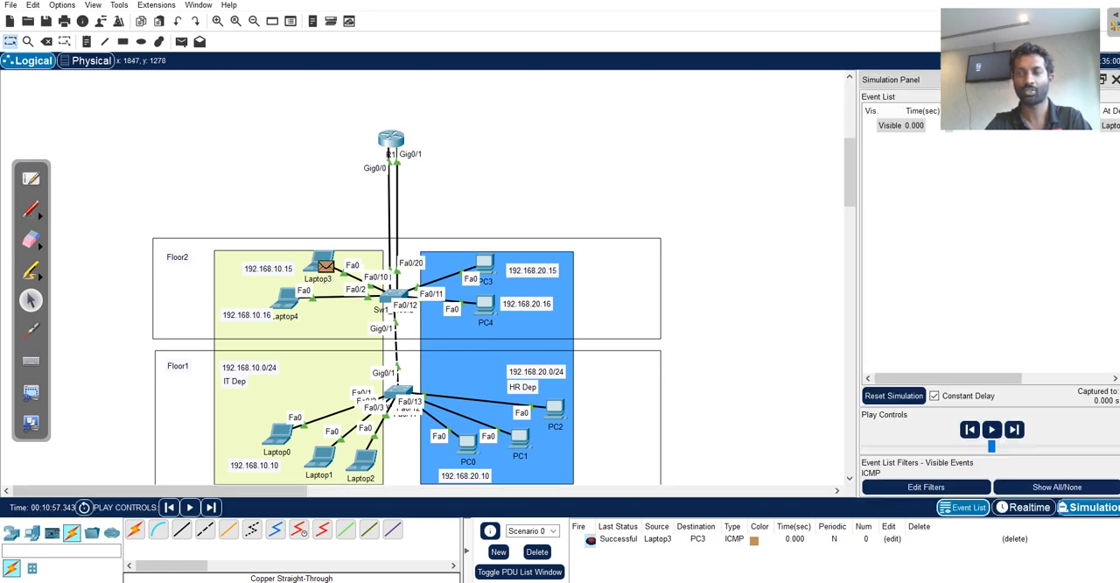
left_click(1014, 429)
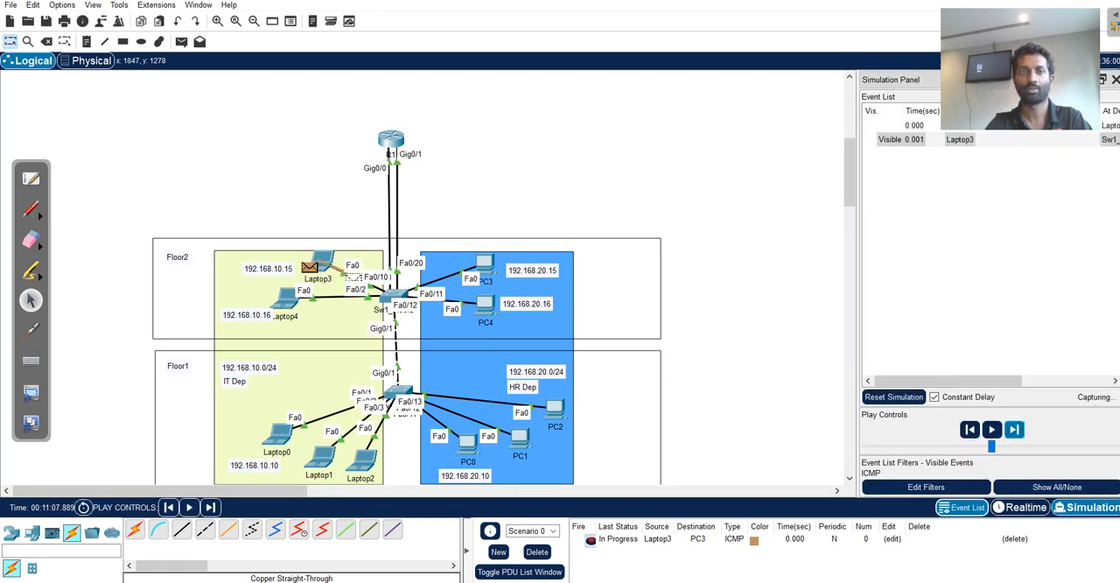
left_click(1014, 429)
left_click(1014, 429)
left_click(1014, 428)
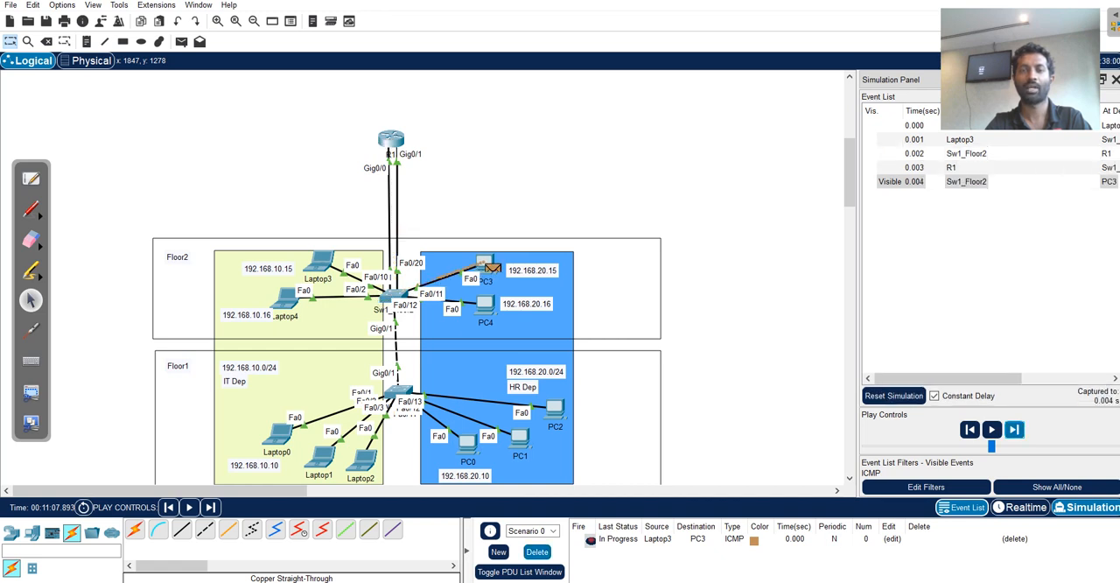
left_click(537, 551)
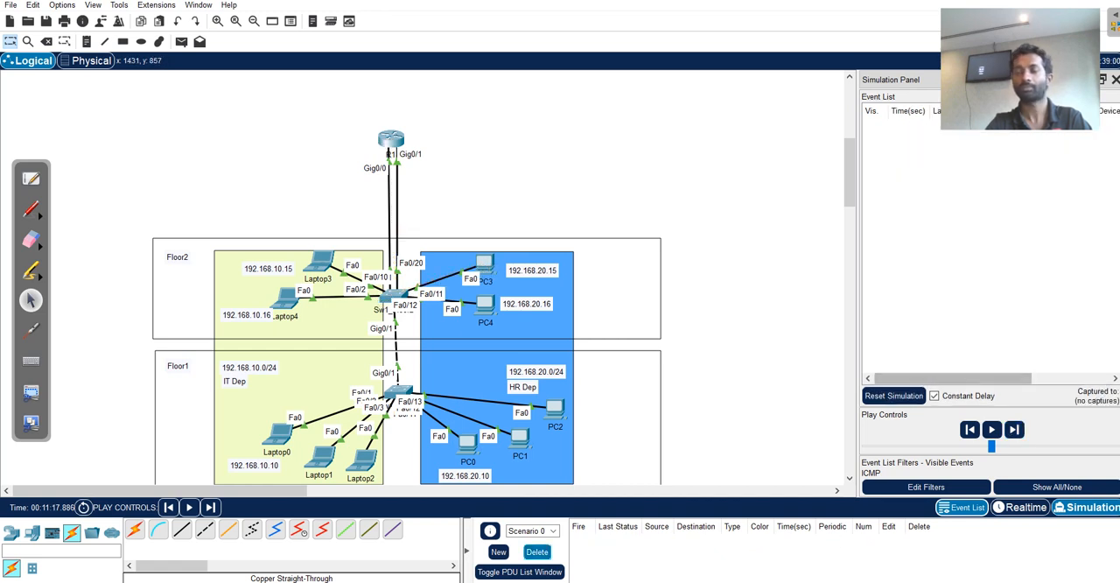
left_click(1025, 507)
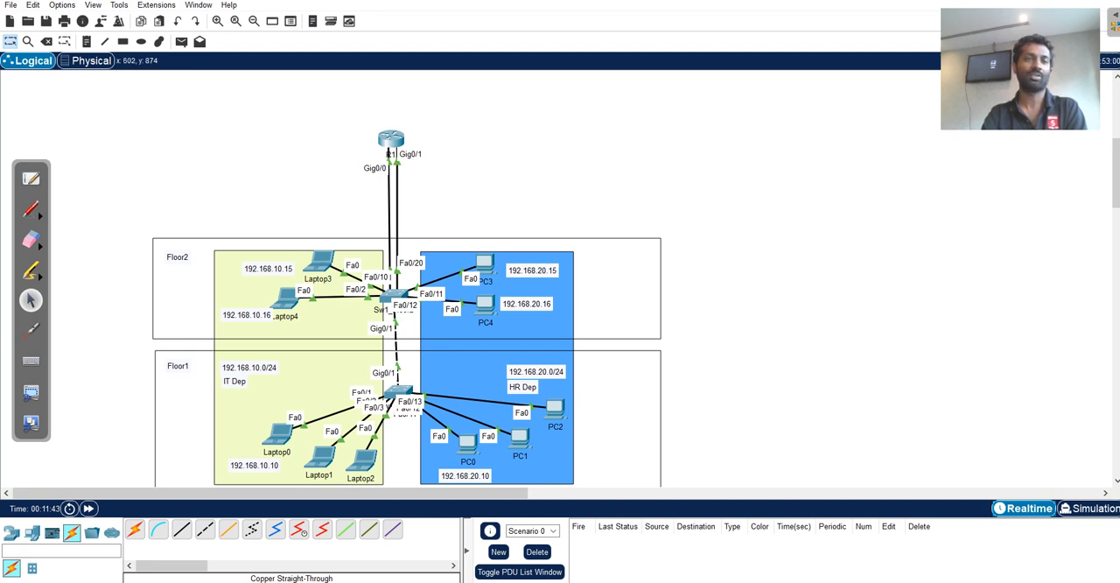
Delete both links between R1 and the Floor 2 switch.
key("Delete")
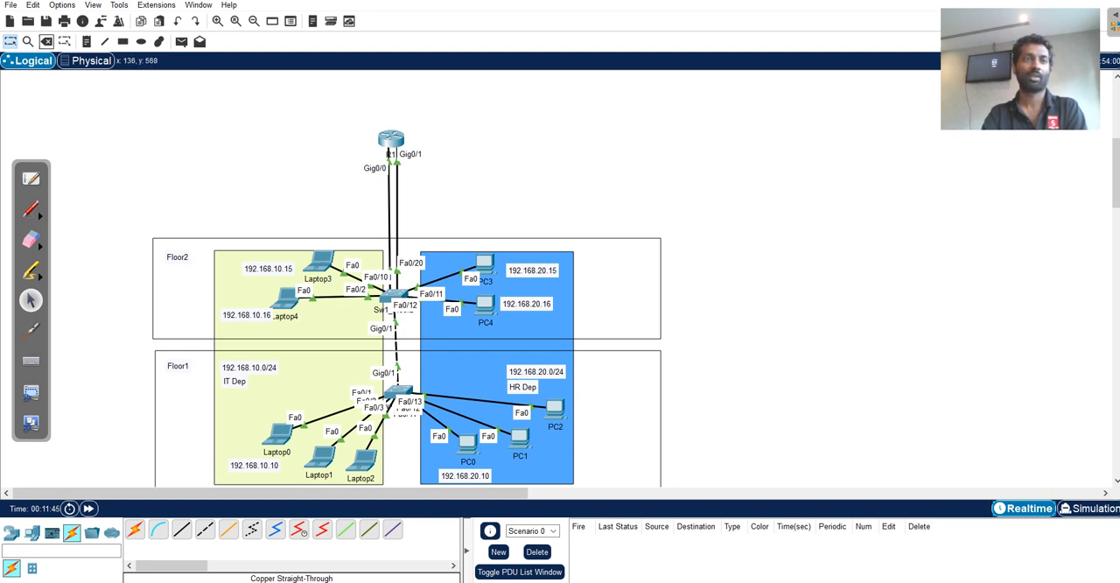
left_click(397, 197)
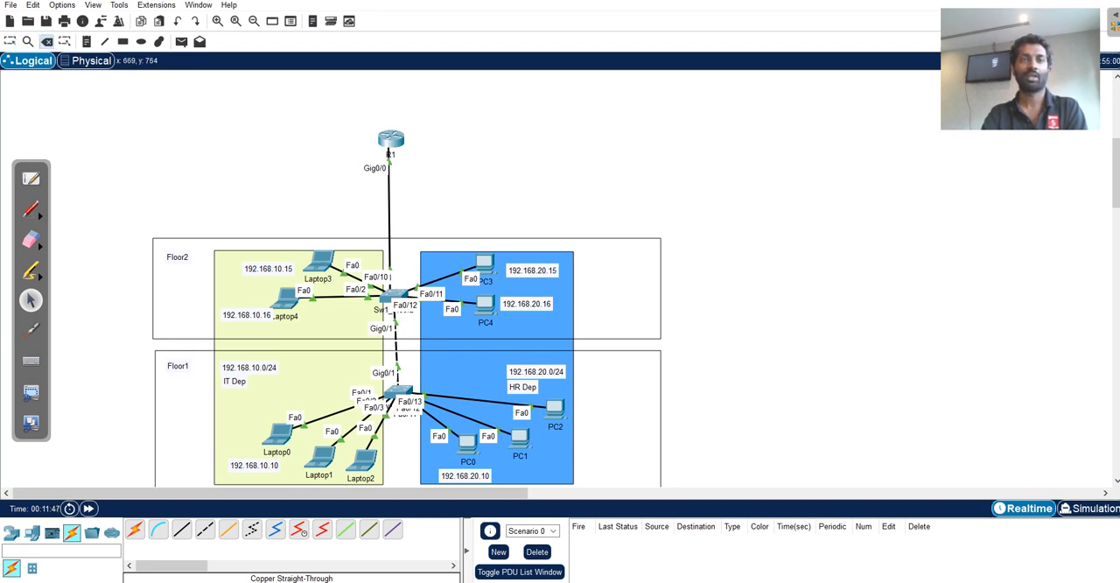
left_click(388, 191)
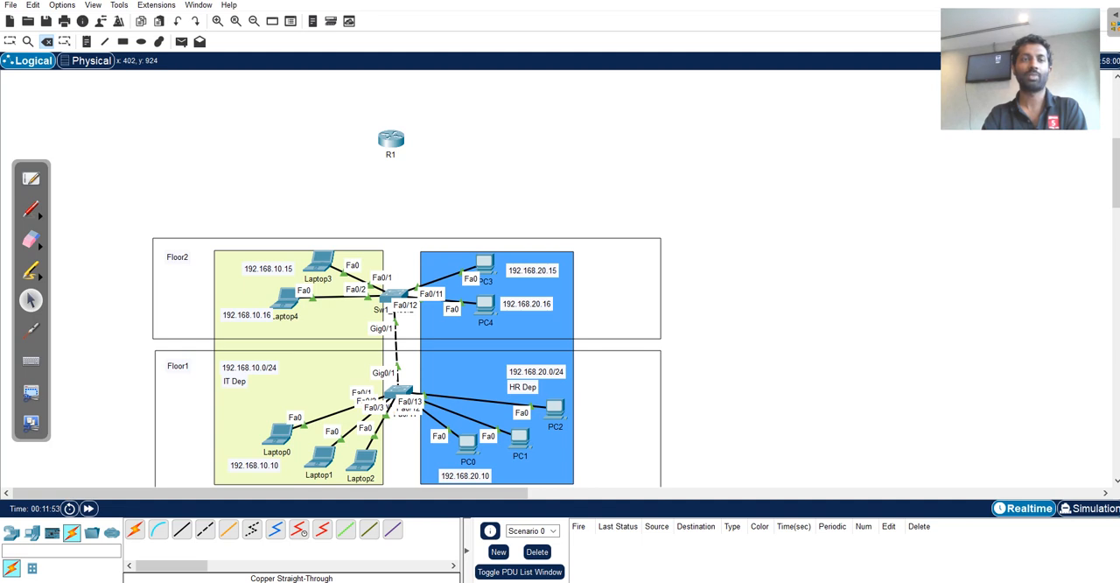
Connect the Floor 2 switch's Gig0/2 port to R1's Gig0/0 with a copper straight-through cable and fast-forward the network time.
left_click(135, 529)
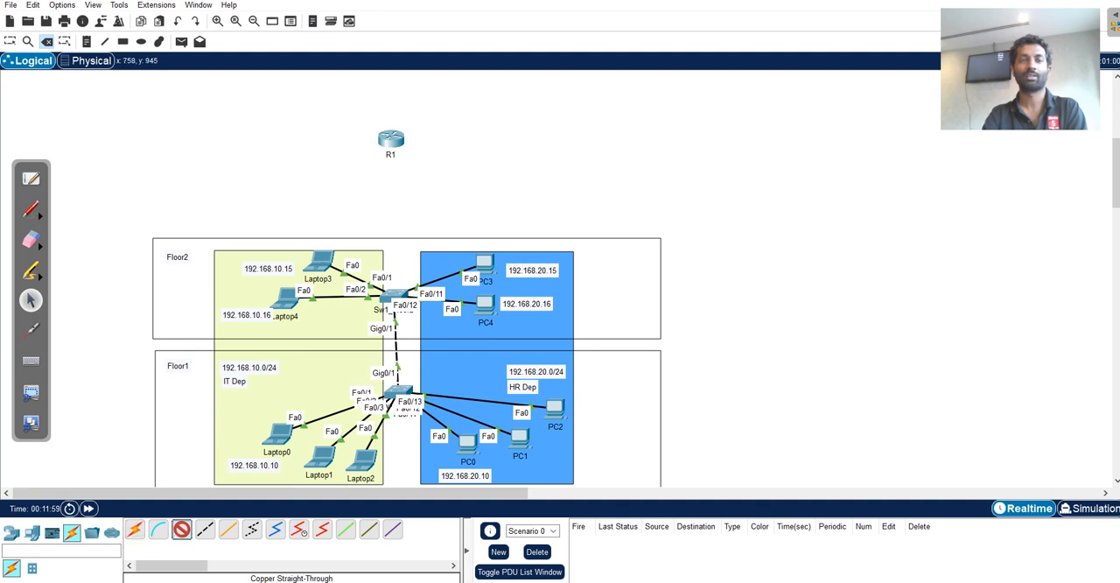
left_click(396, 297)
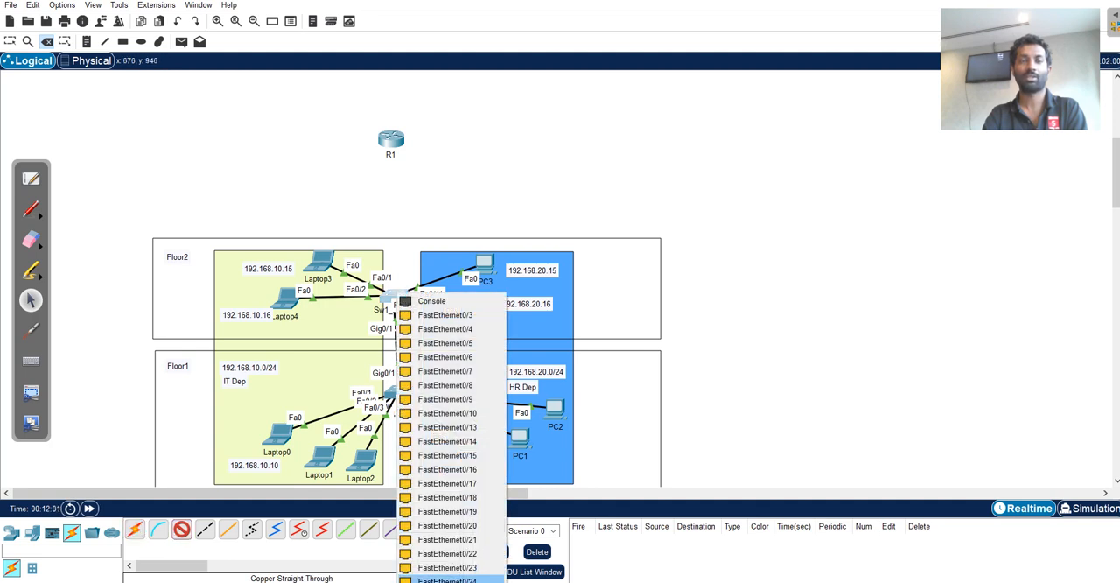
left_click(446, 582)
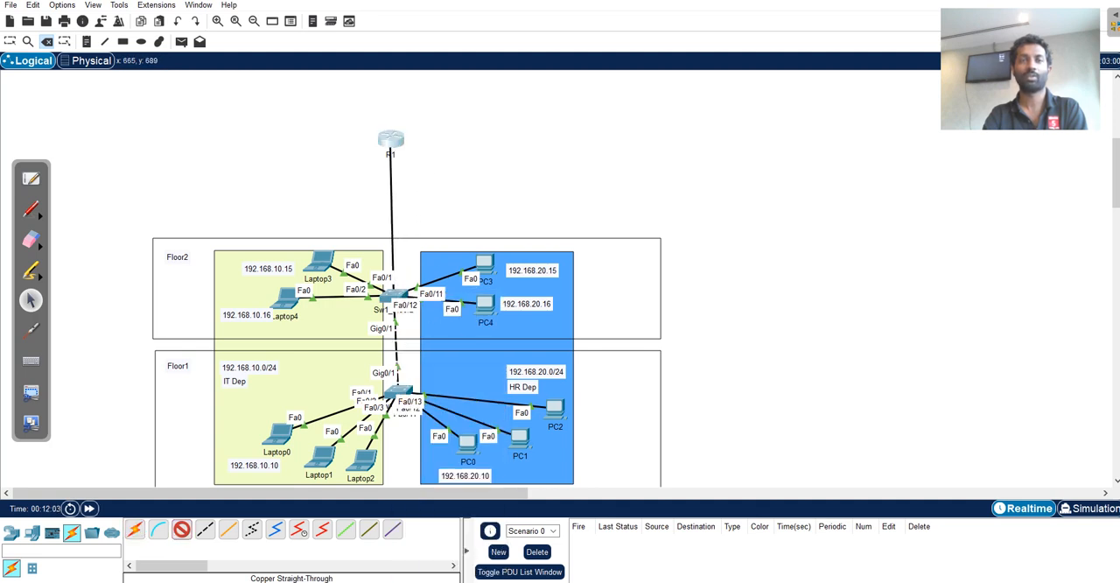
left_click(392, 143)
left_click(443, 178)
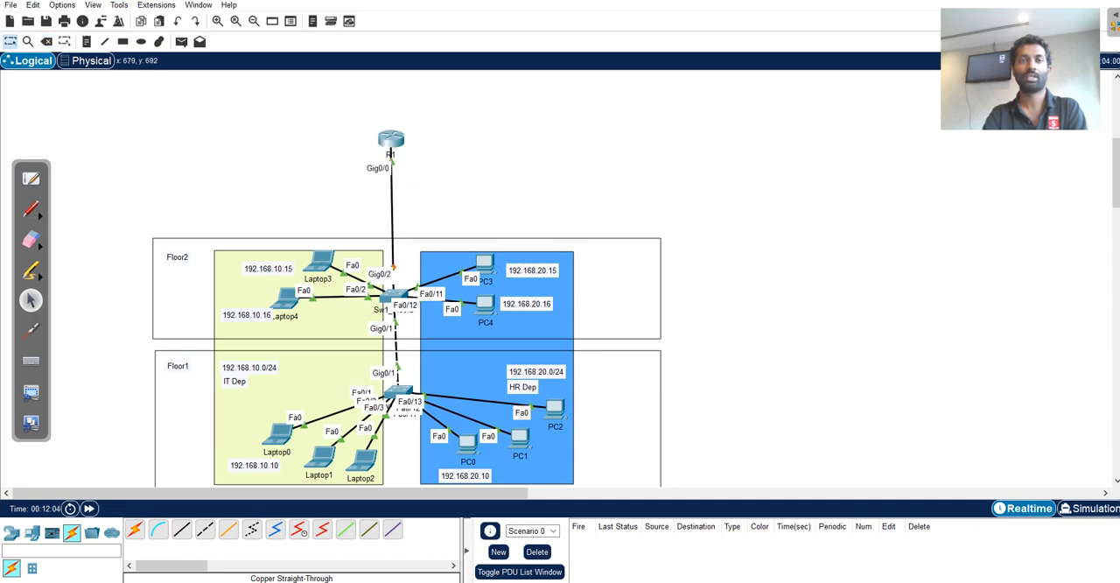
left_click_drag(391, 140, 397, 126)
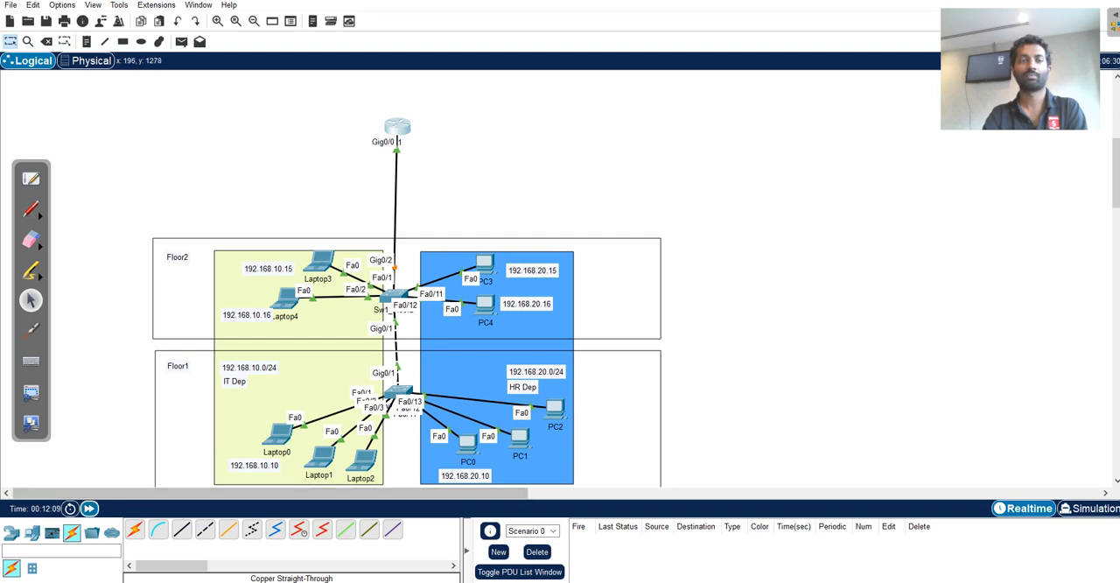
double_click(89, 508)
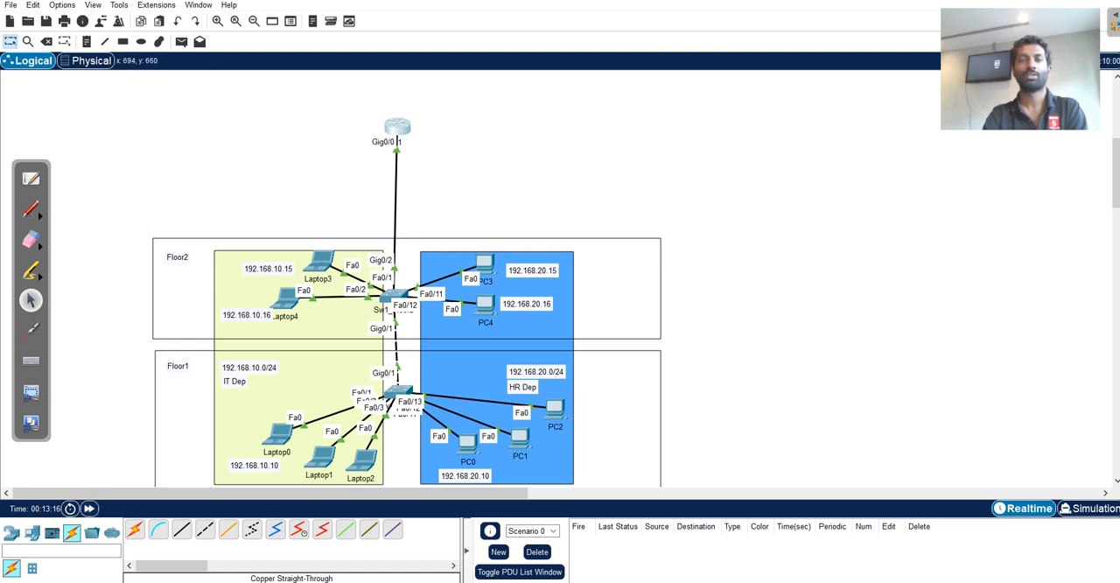
left_click_drag(397, 127, 393, 133)
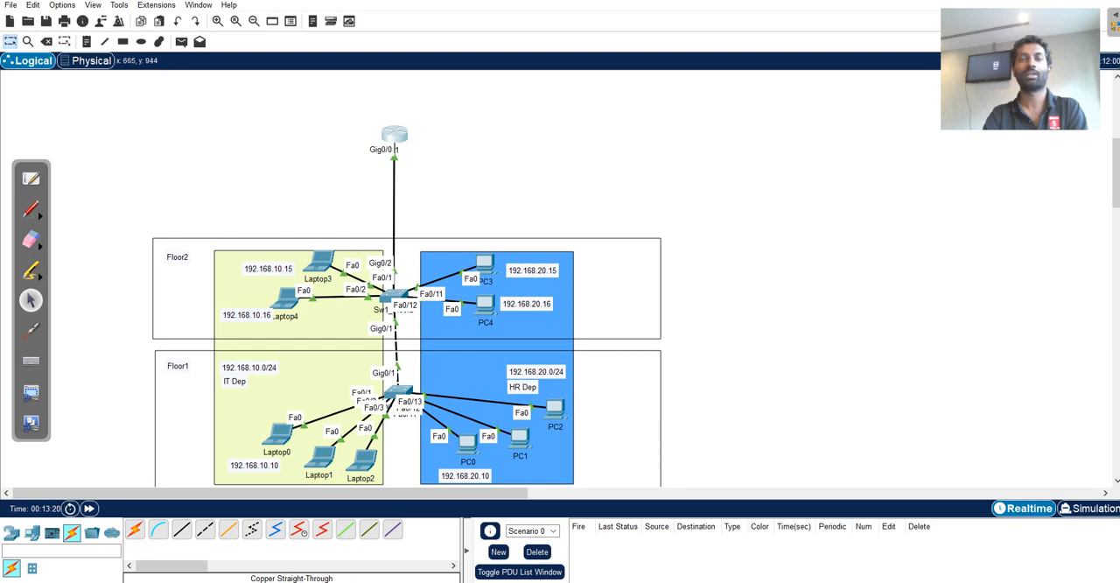
Open the Floor 2 switch's command line and enter privileged EXEC mode.
left_click(389, 296)
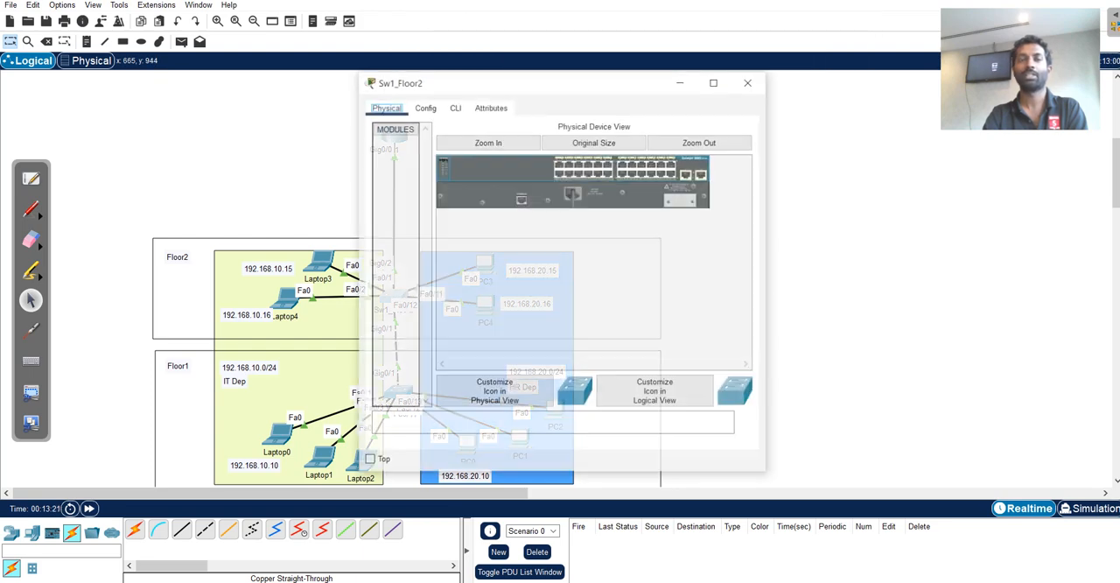
left_click_drag(499, 81, 709, 83)
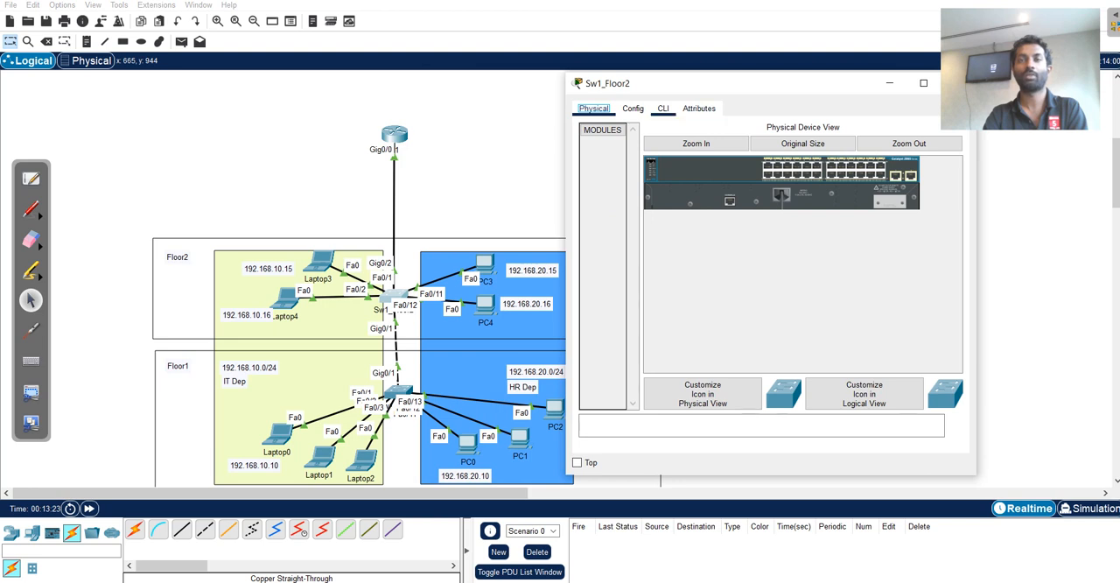
left_click(663, 108)
key("Return")
key("Return")
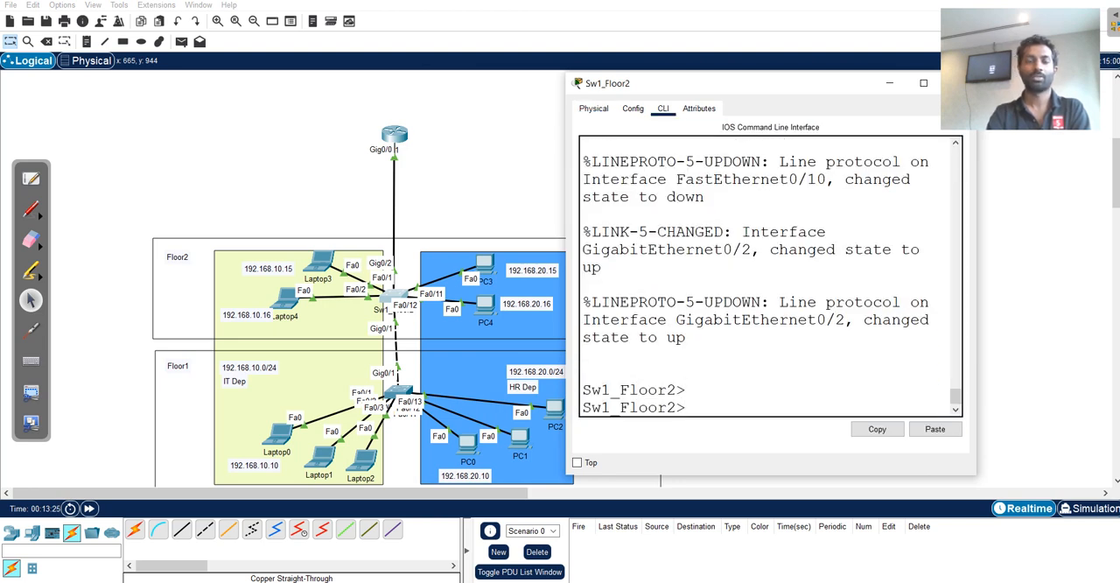
type("en")
key("Return")
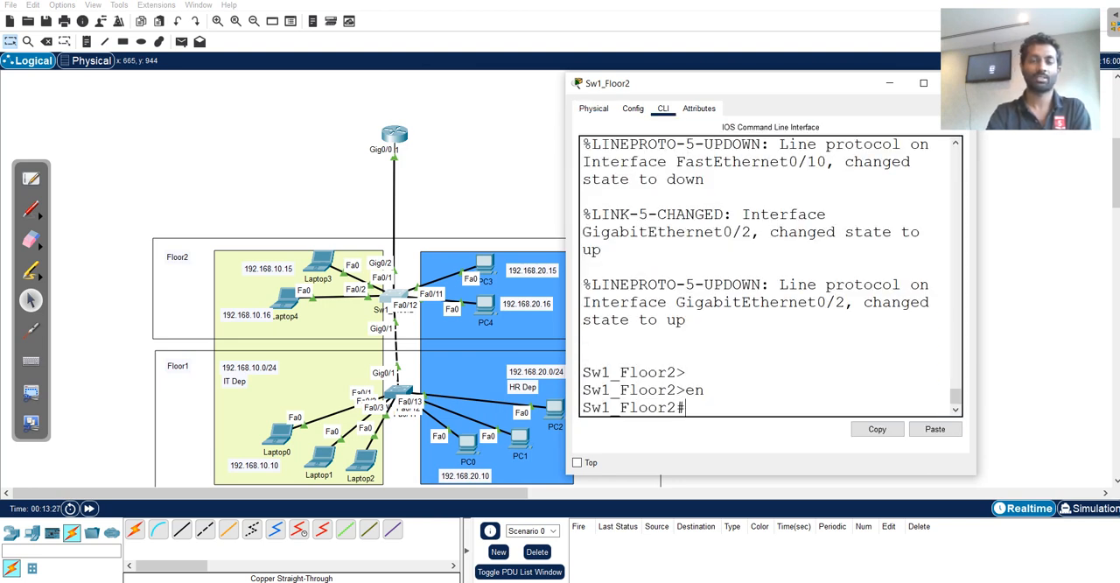
Enter global configuration mode on the Floor 2 switch and select interface g 0/2 for configuration.
type("int")
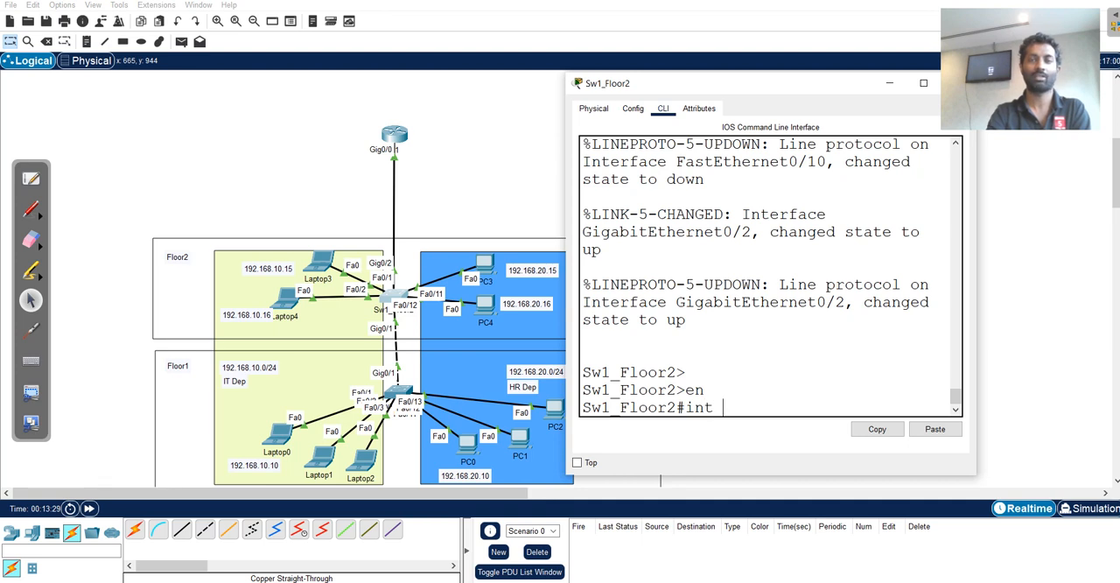
key("BackSpace")
key("BackSpace")
key("BackSpace")
key("BackSpace")
type("conf")
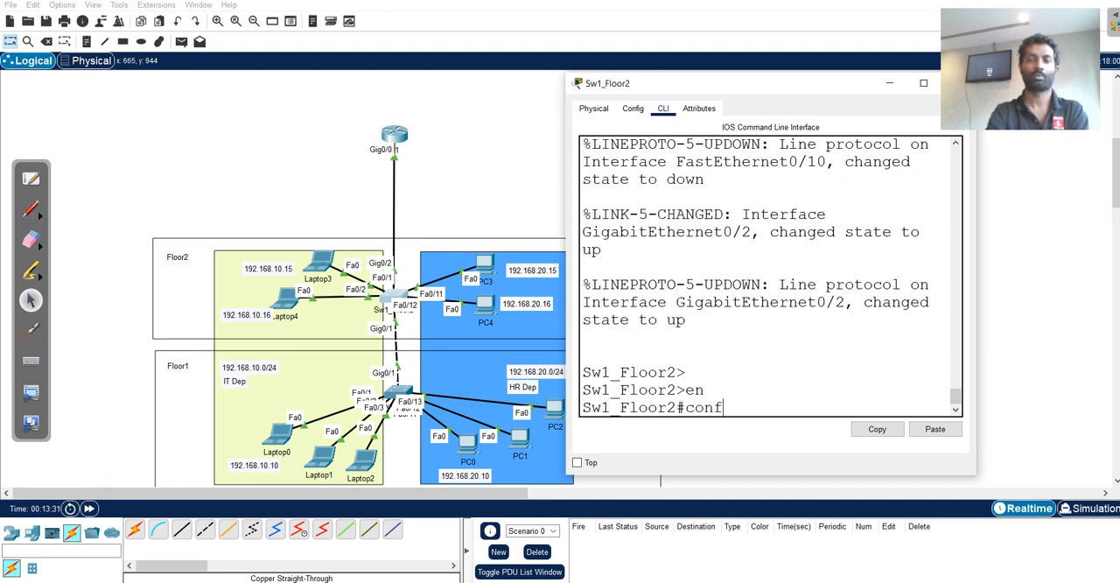
type(" t")
key("Return")
type("int g ")
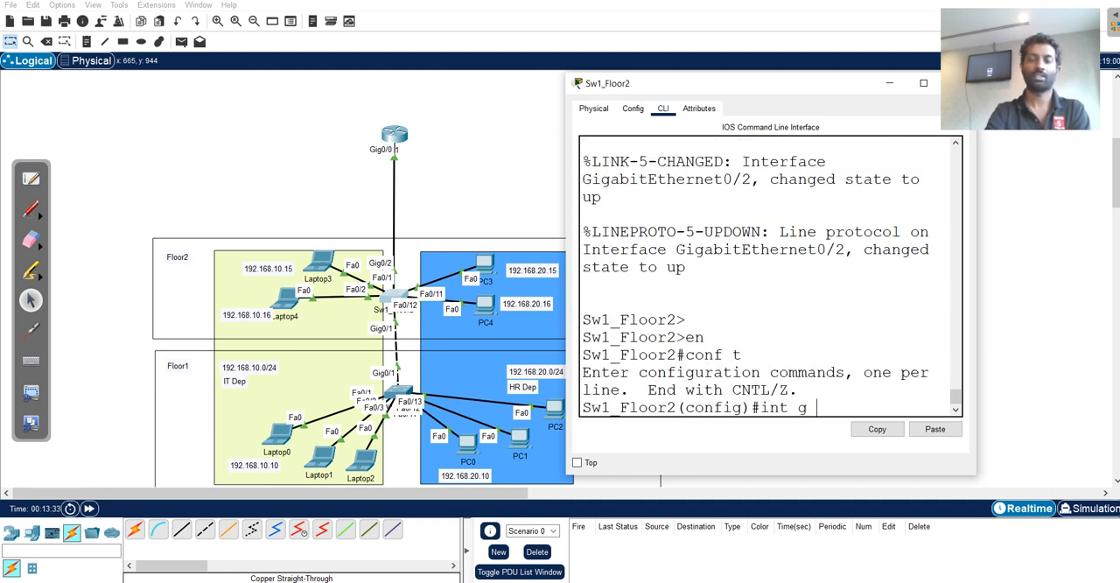
type("0")
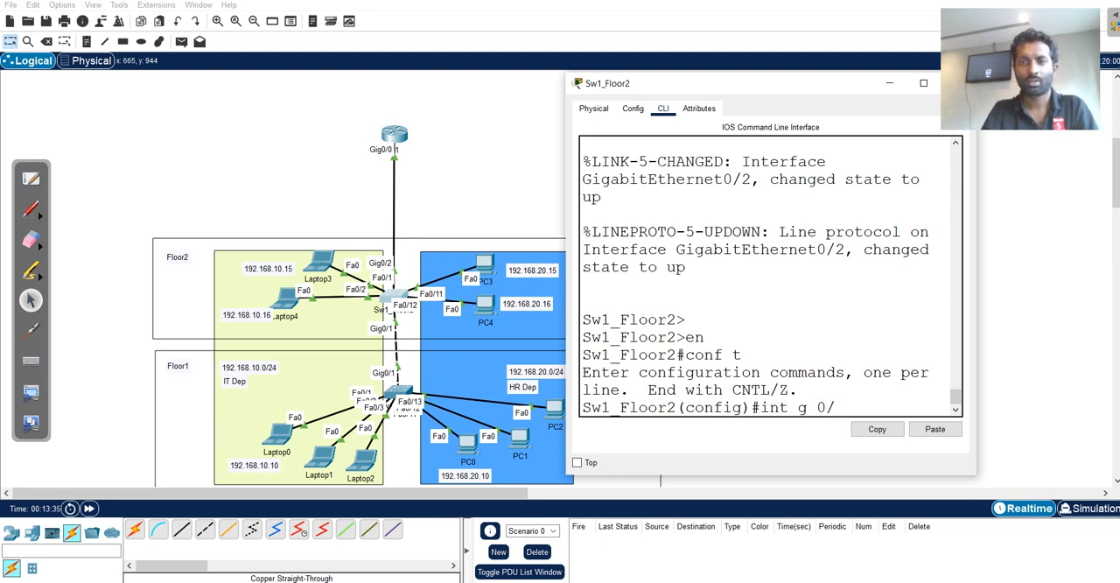
type("/2")
key("Return")
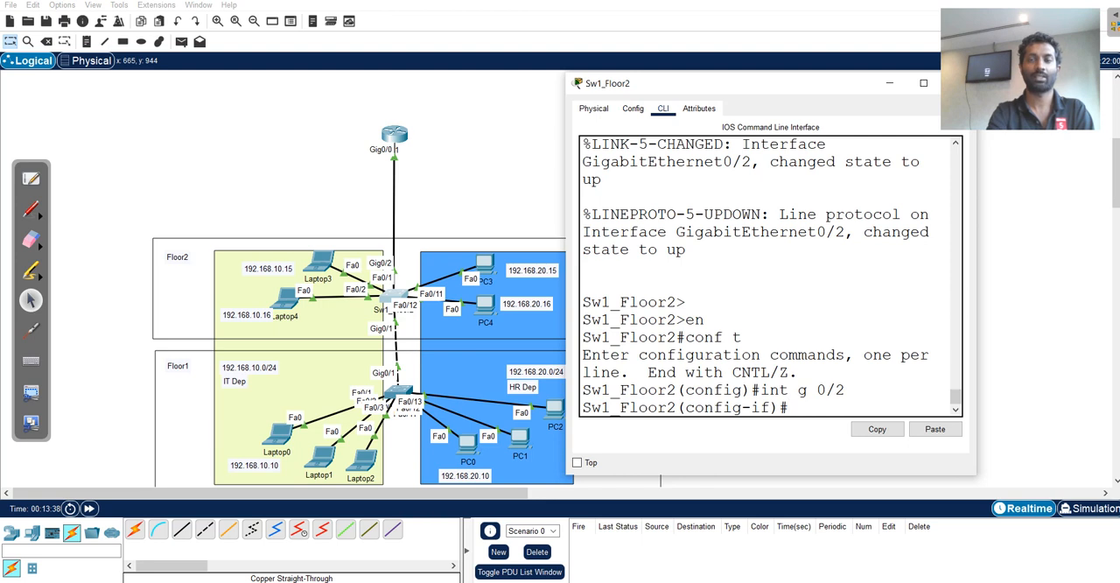
Set the Floor 2 switch's GigabitEthernet0/2 to switchport mode trunk and leave configuration mode.
type("sw")
key("Tab")
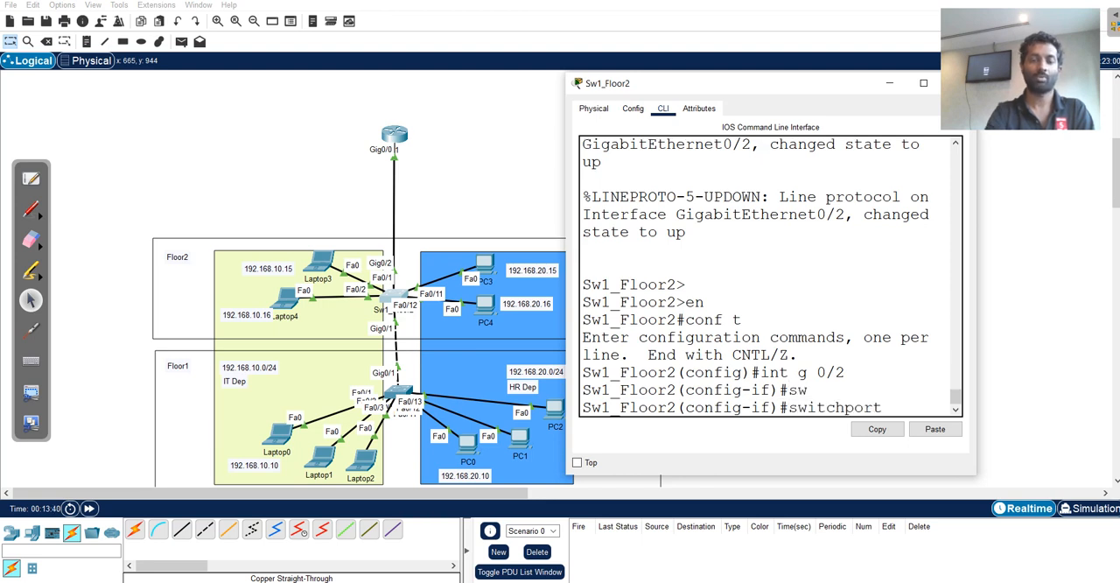
type("m")
key("Tab")
type("t")
key("Tab")
key("Return")
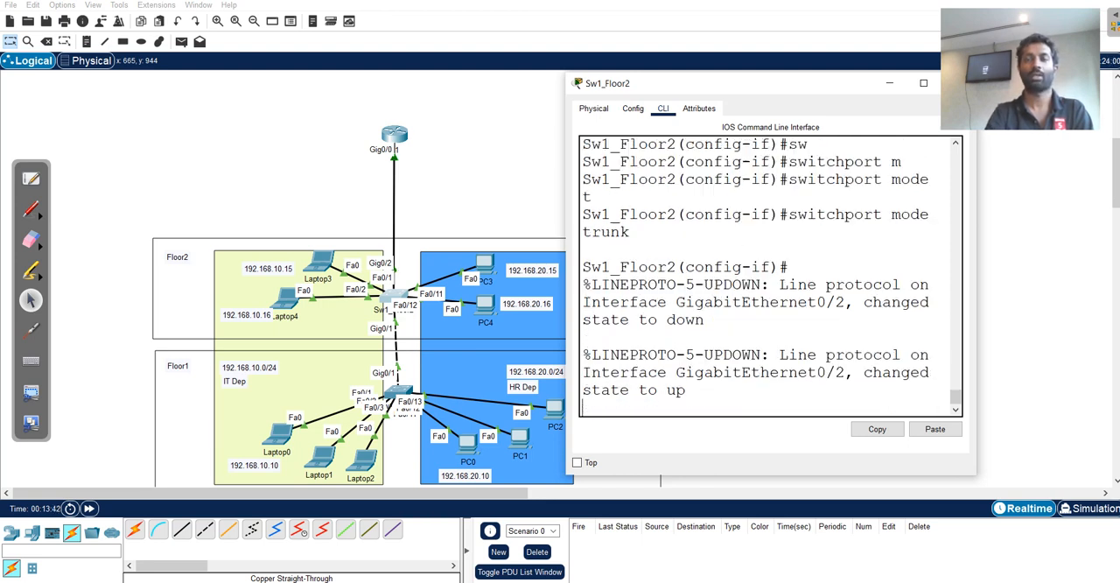
left_click_drag(565, 316, 421, 317)
key("Return")
key("Return")
key("Return")
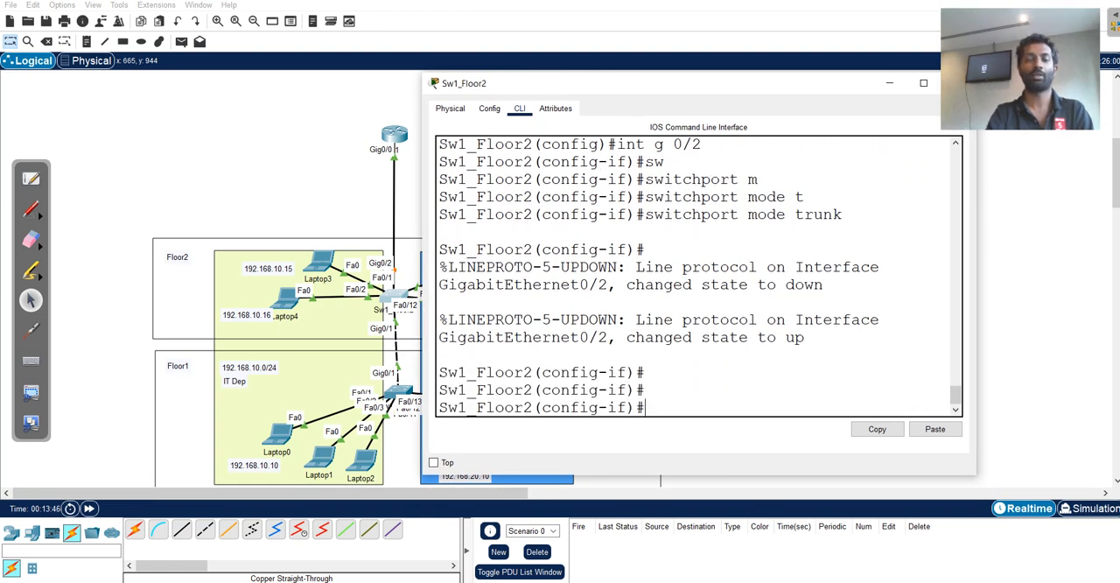
key("Return")
key("ctrl+z")
key("Return")
Display the Floor 2 switch's trunk interfaces, examine their allowed VLANs, and close its configuration window.
type("sho i")
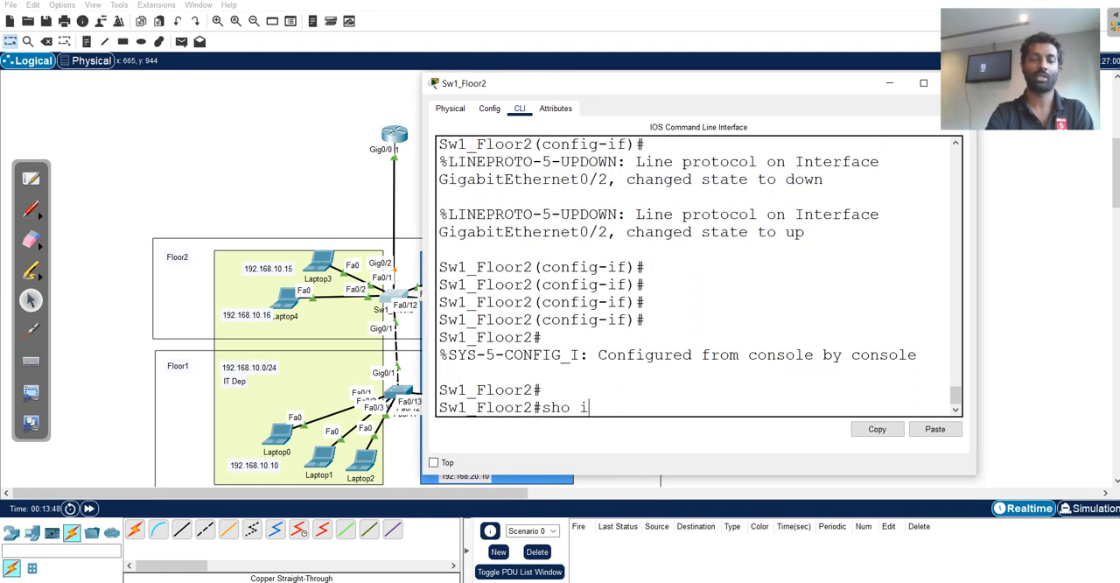
type("nt tr")
key("Return")
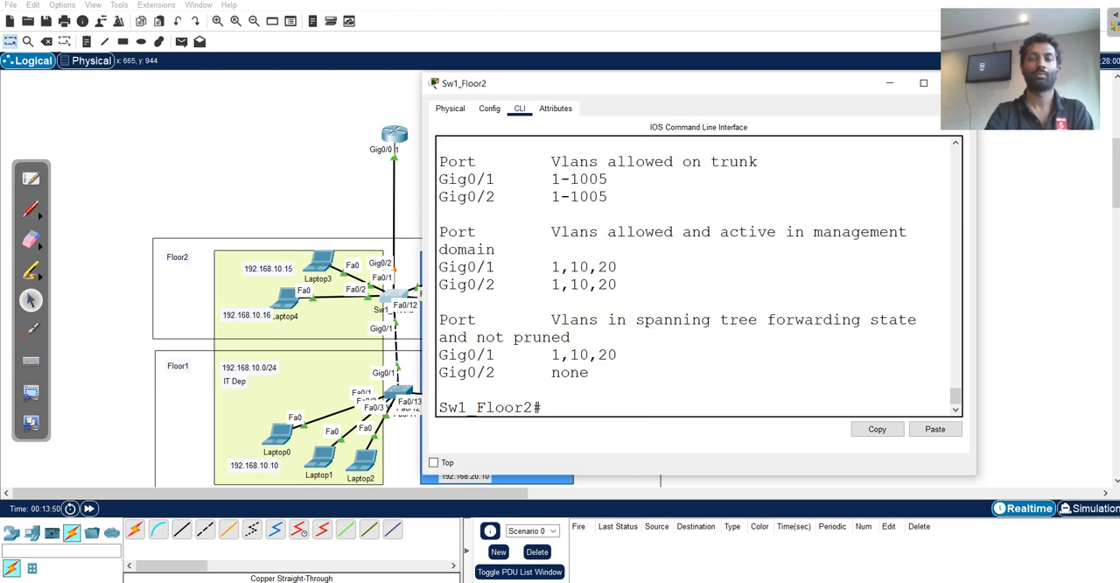
scroll(700, 279, "up", 2)
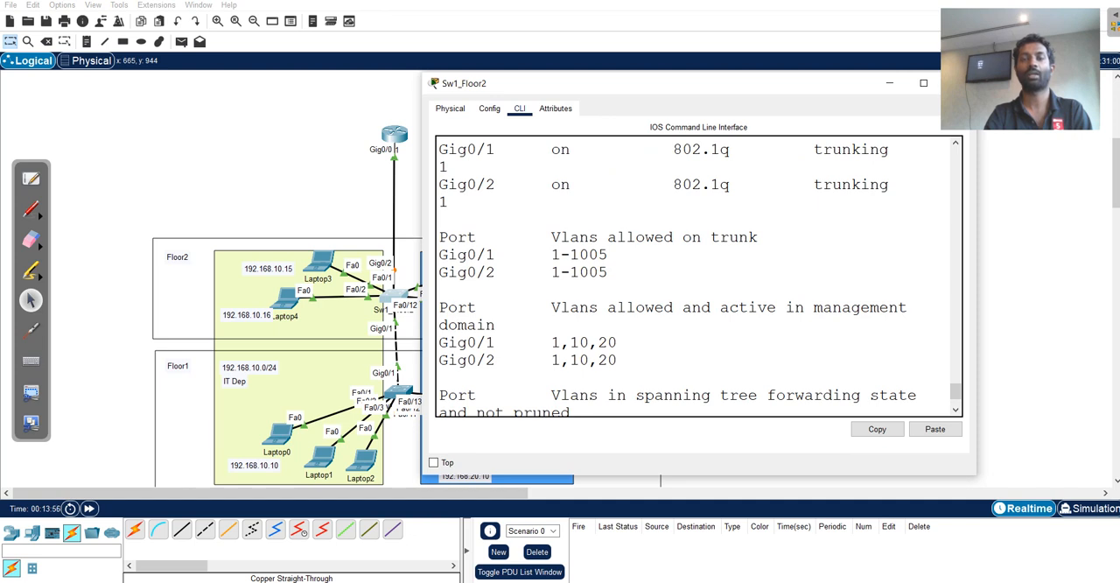
left_click_drag(617, 342, 551, 342)
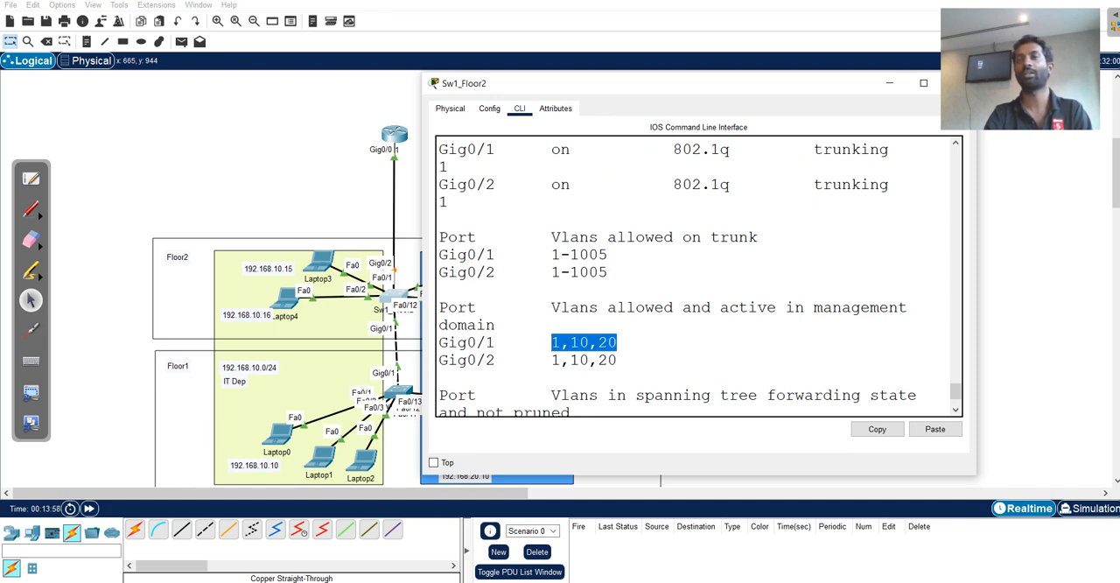
left_click(957, 83)
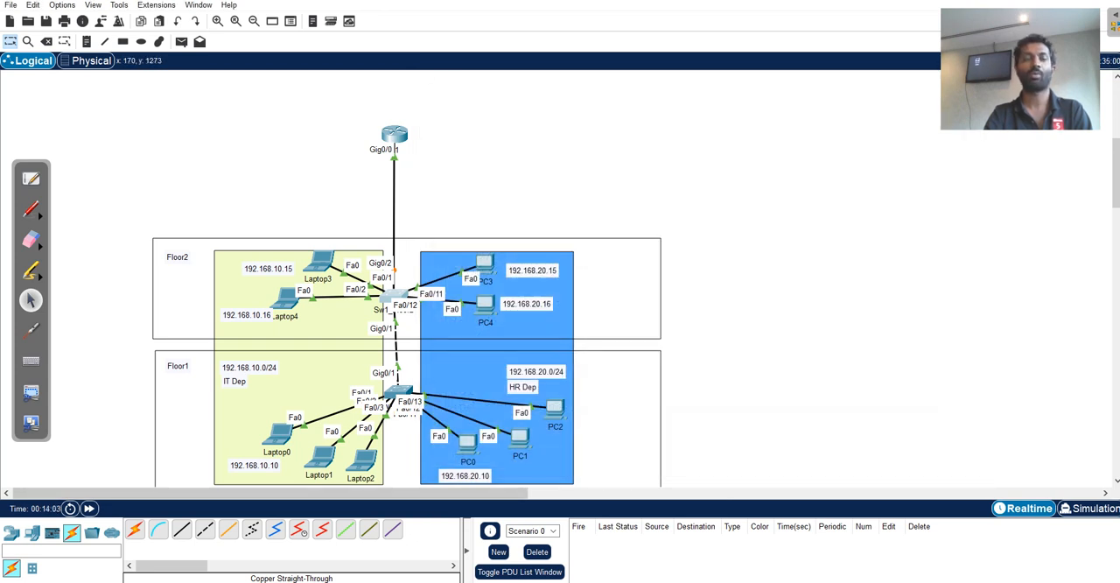
Fast-forward the network time and bring up R1's command-line prompt in a widened window.
left_click(90, 508)
left_click(90, 508)
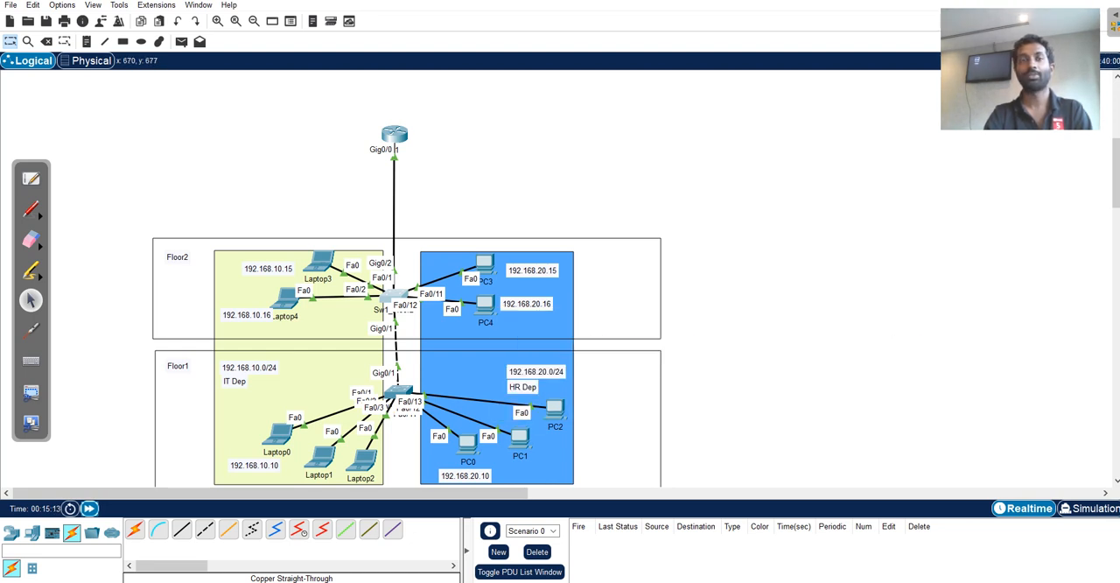
mouse_move(394, 138)
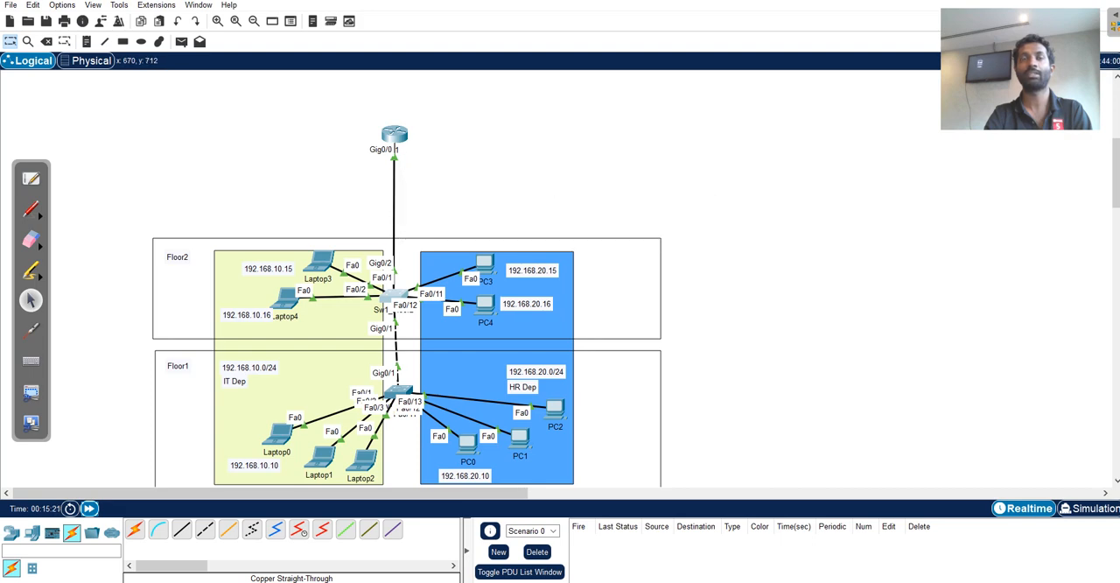
left_click(394, 138)
left_click_drag(539, 86, 778, 89)
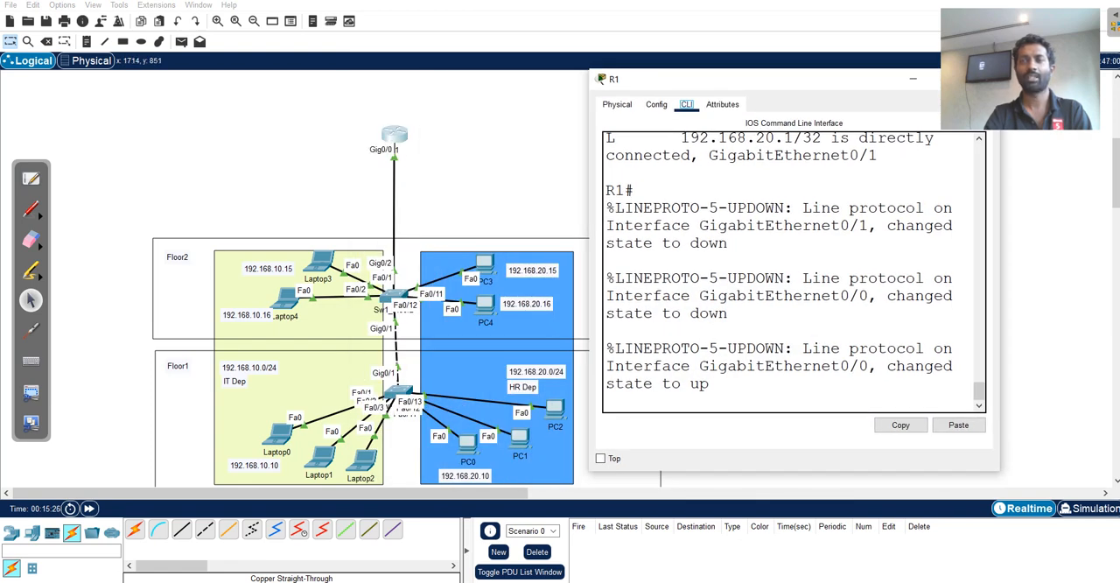
left_click_drag(1000, 236, 1075, 236)
left_click(927, 271)
key("Return")
key("Return")
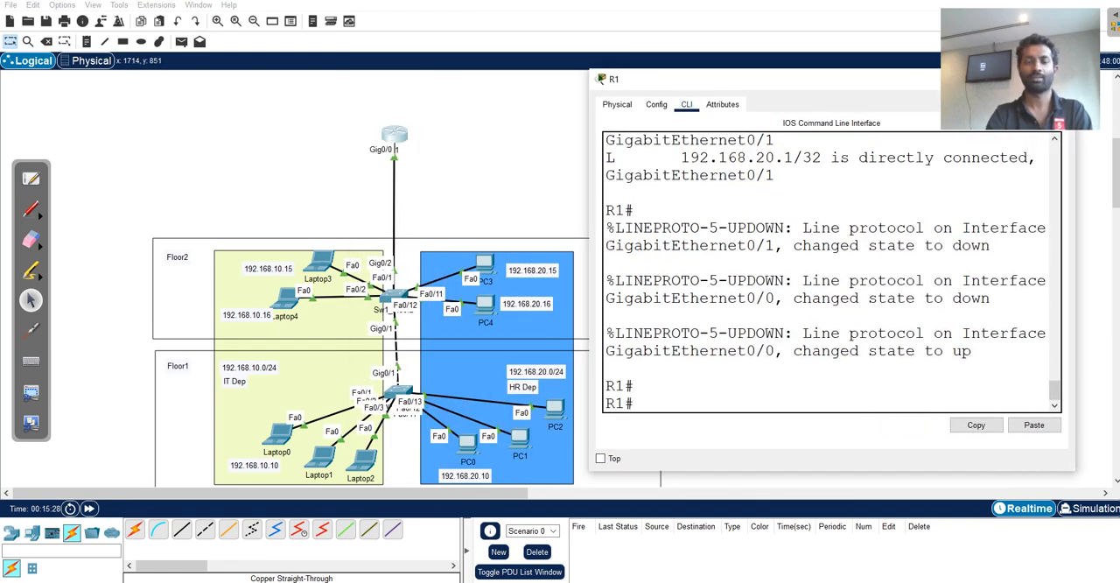
Enter global configuration mode on R1 and select interface g 0/0 for configuration.
type("conf t")
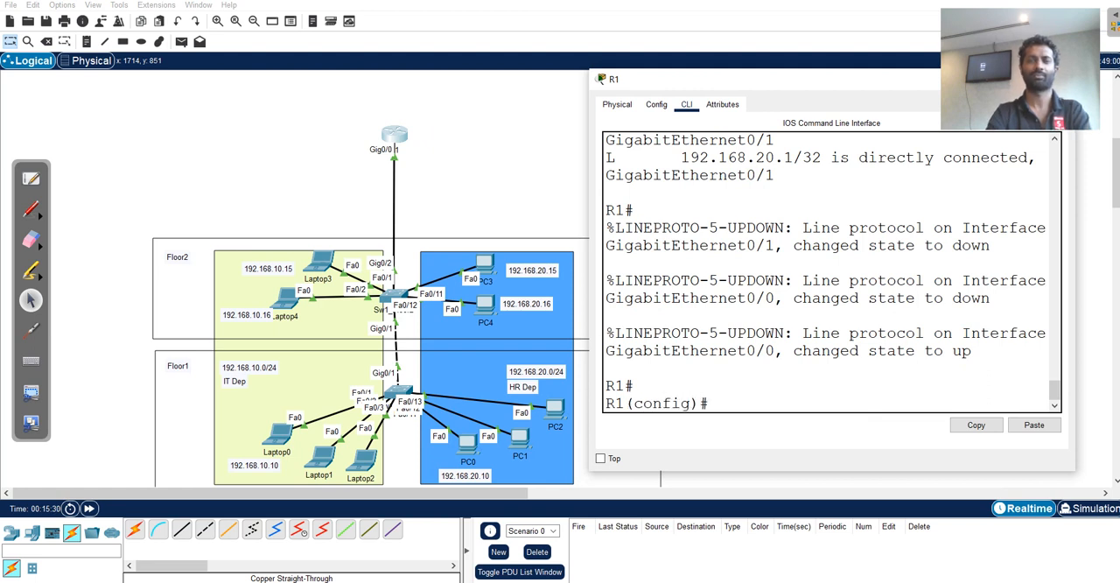
key("Return")
type("int")
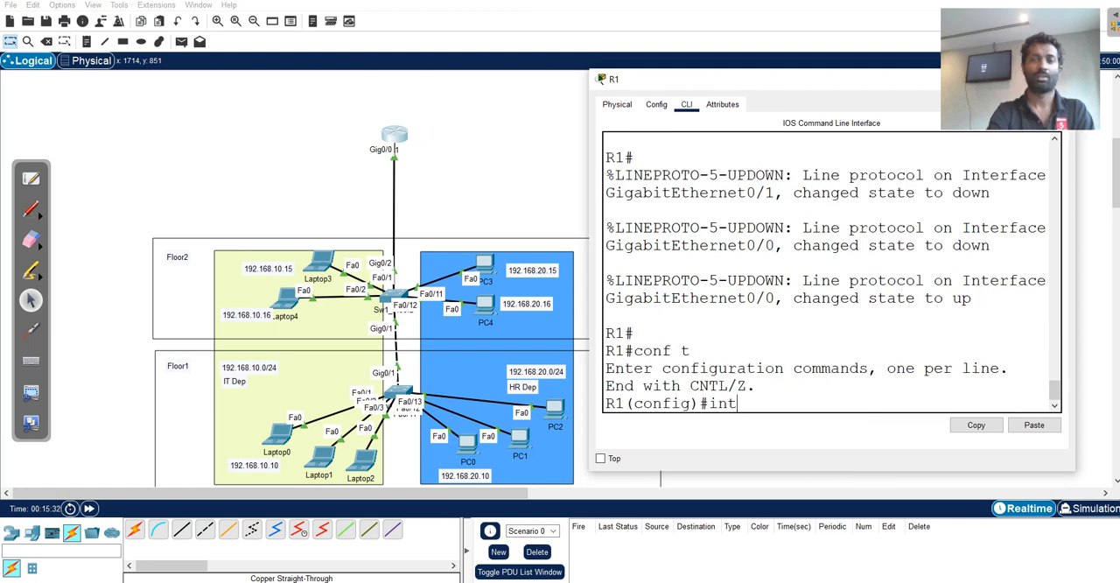
key("Tab")
type("d")
key("Tab")
key("BackSpace")
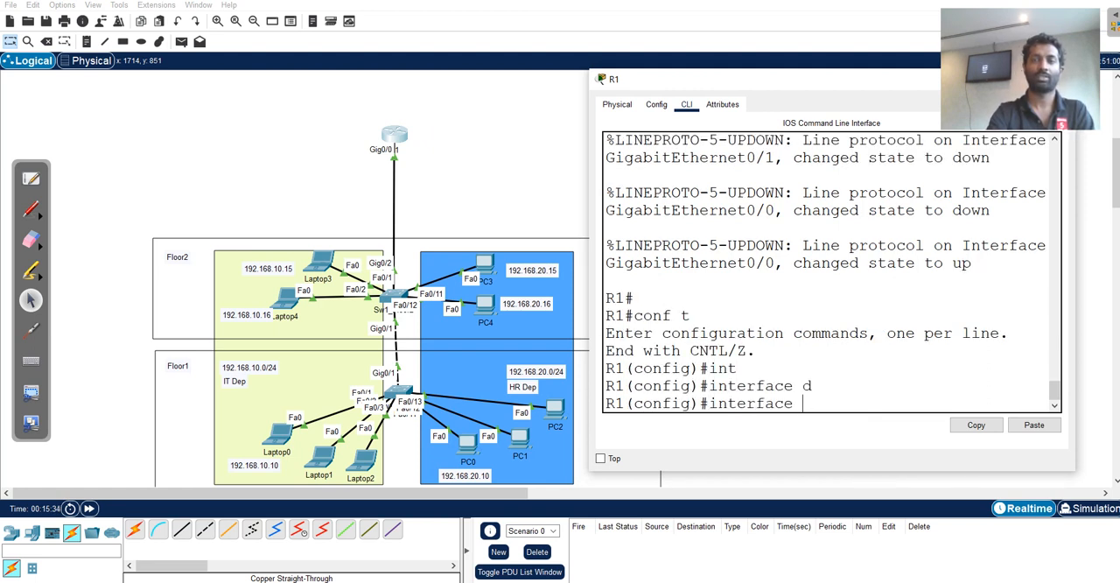
type("g 0/")
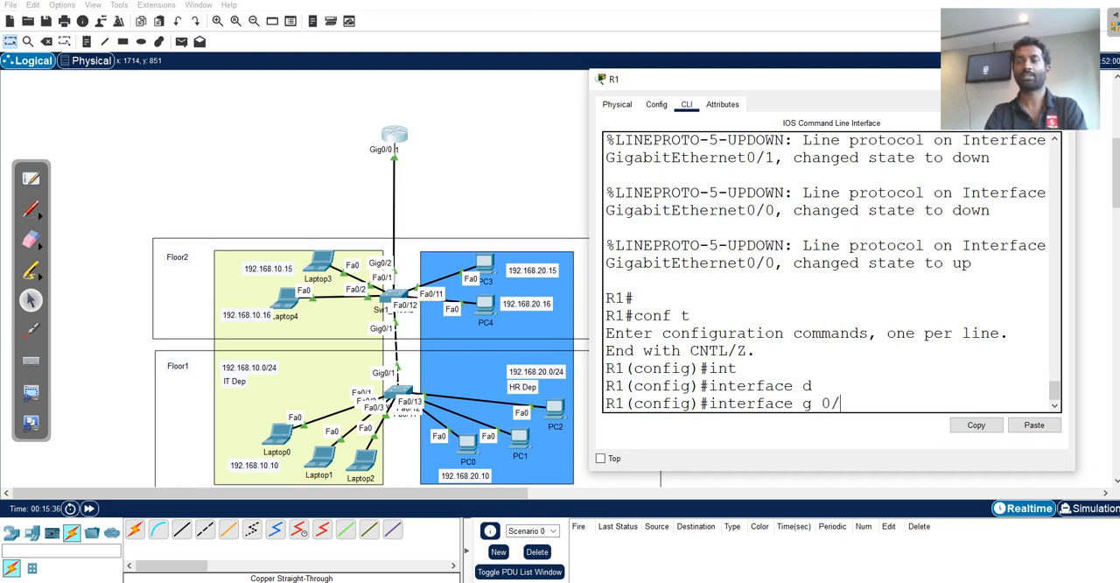
type("0")
key("Return")
Remove the IP address from R1's GigabitEthernet0/0 and exit interface configuration.
type("no ")
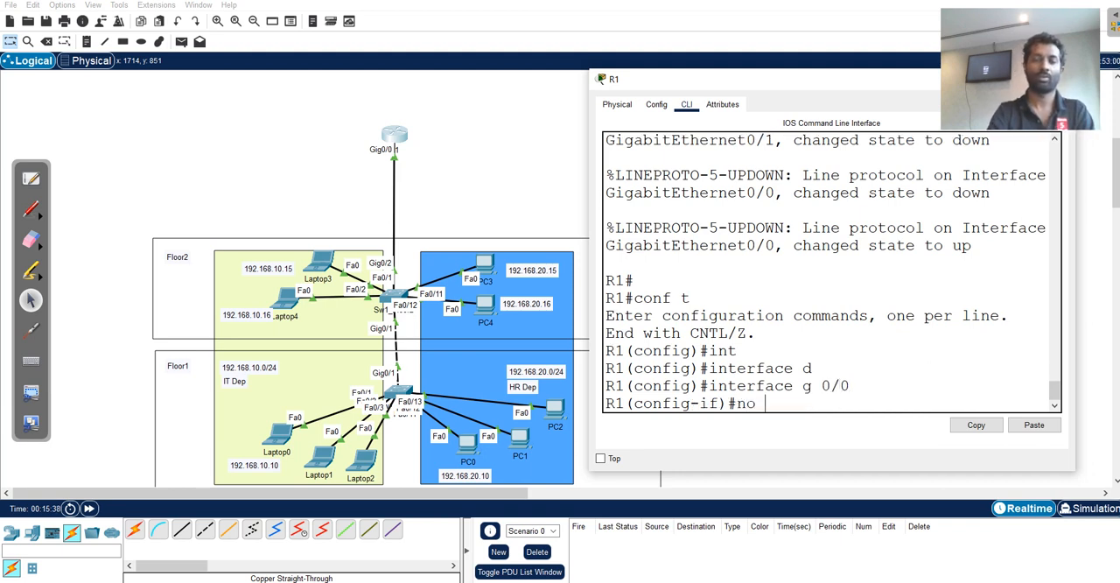
type("ip add")
key("Tab")
key("Return")
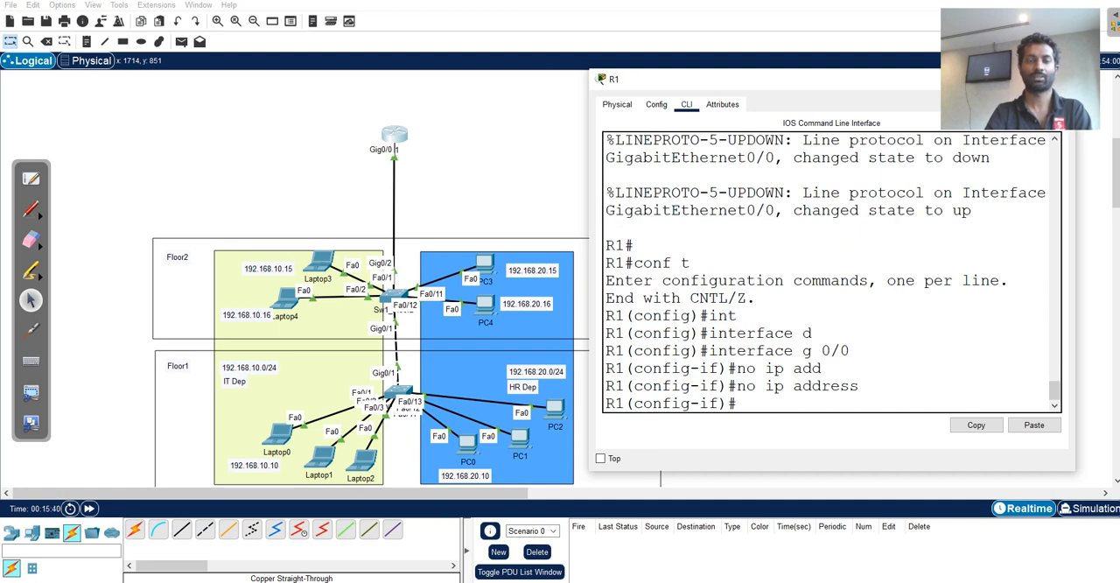
type("exi")
key("Return")
Remove the IP address from R1's interface g 0/1 and return to privileged EXEC mode.
key("Up")
key("Up")
key("Up")
key("Up")
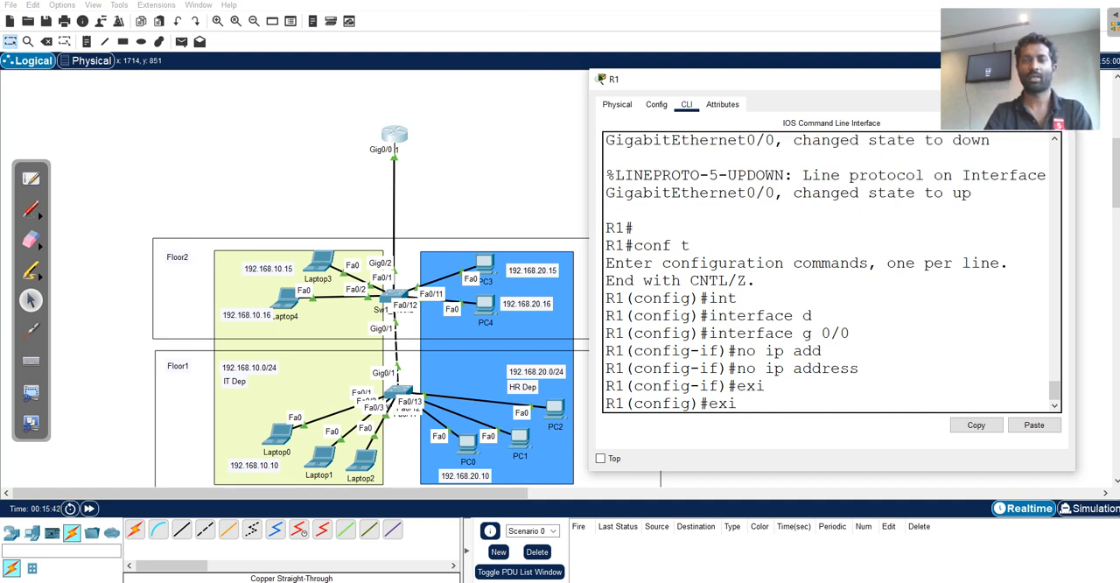
key("BackSpace")
type("1")
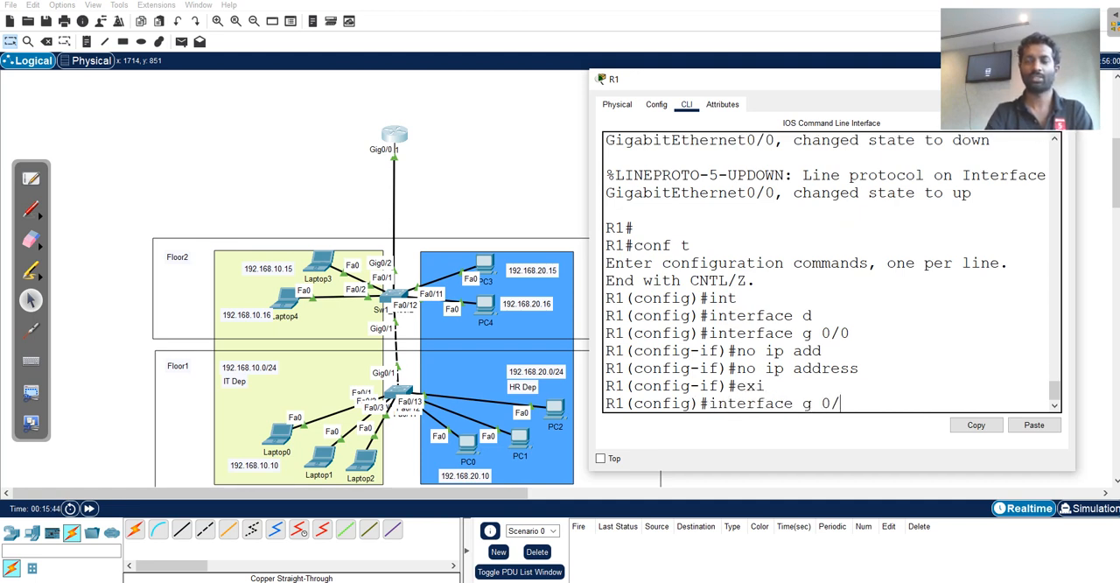
key("Return")
type("no ip add")
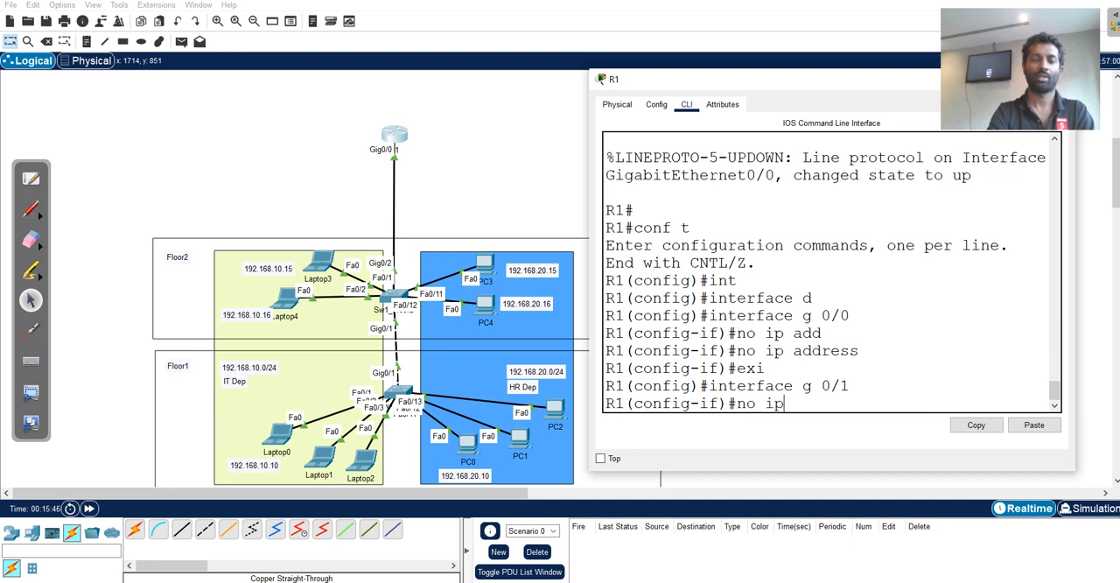
key("Tab")
key("Return")
key("Return")
key("ctrl+z")
key("Return")
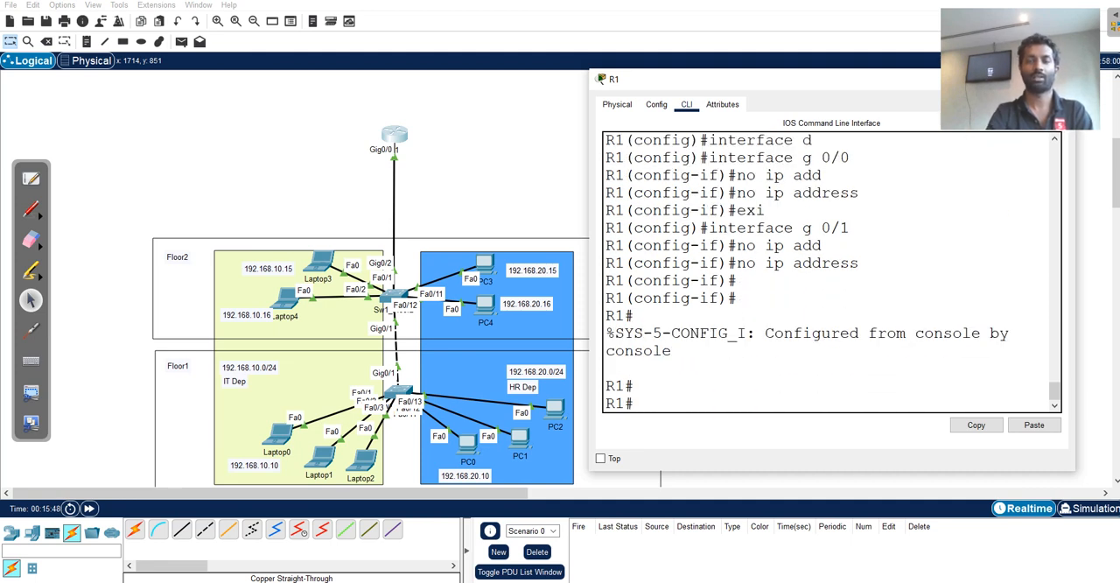
Display R1's brief IP interface list filtered with "include u" and examine the GigabitEthernet0/0 entry in a widened window.
type("sho ip int br")
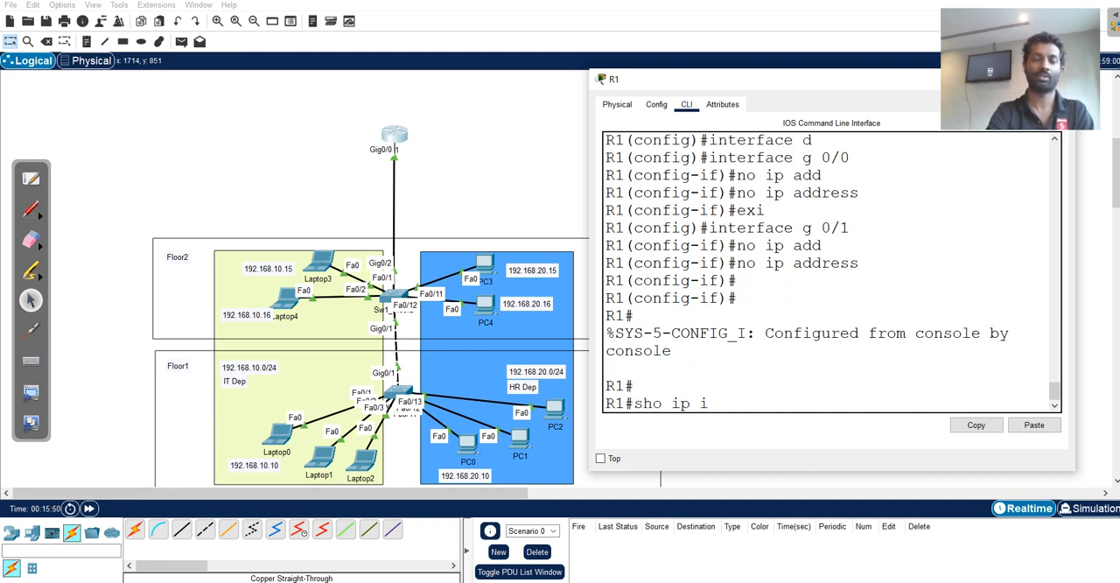
key("Tab")
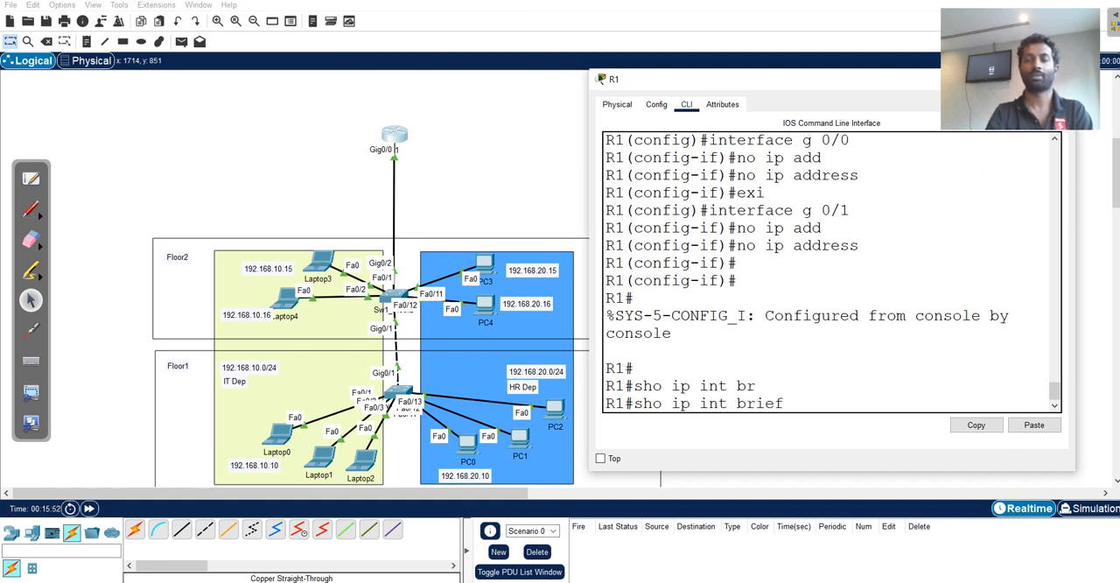
type("|")
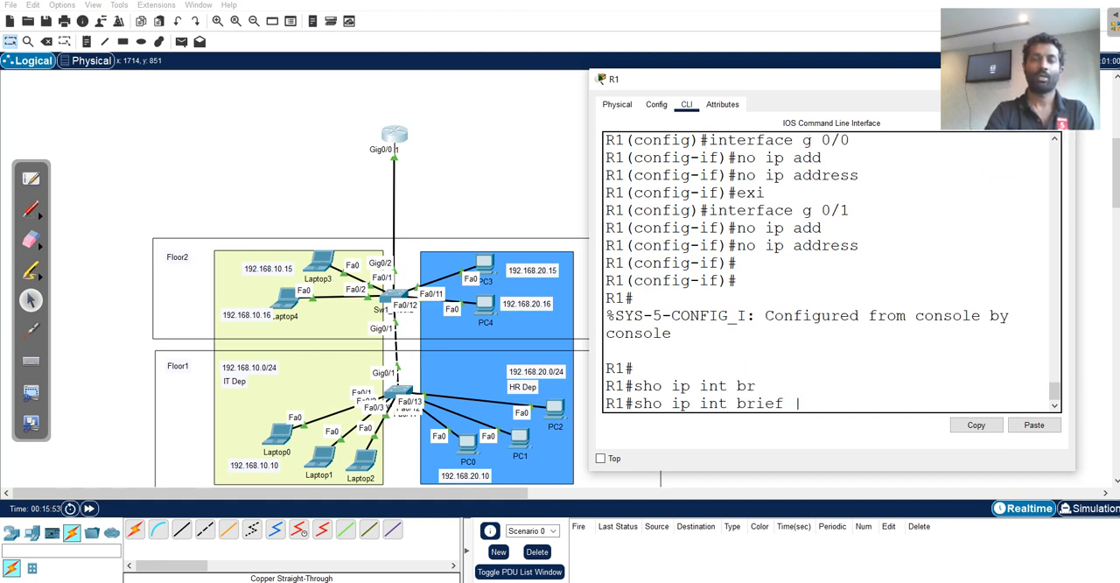
type(" in")
key("Tab")
type("u")
key("Tab")
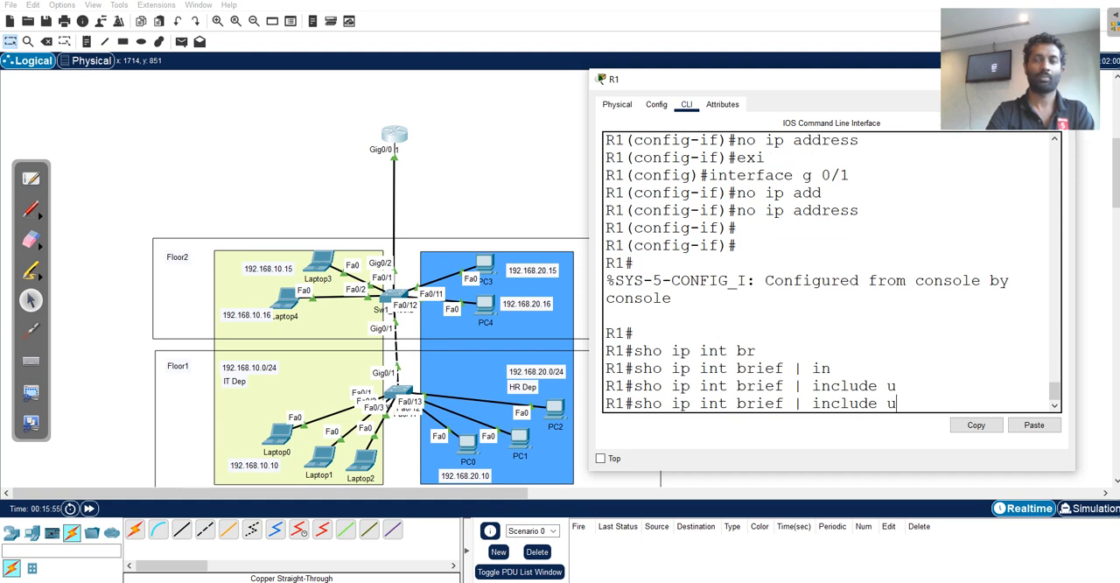
key("Return")
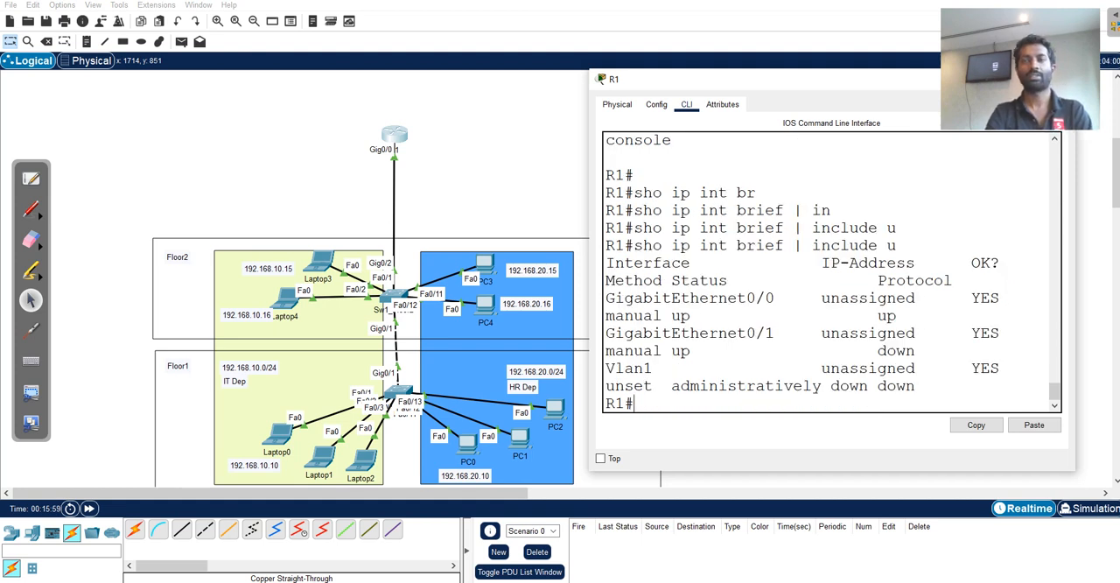
left_click_drag(589, 297, 313, 297)
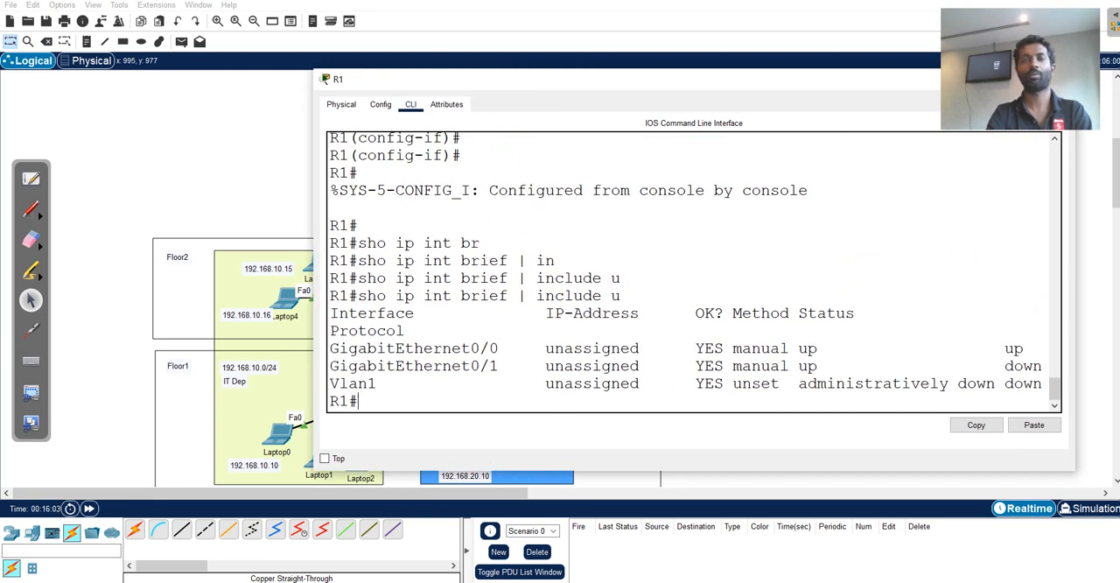
left_click_drag(499, 348, 330, 349)
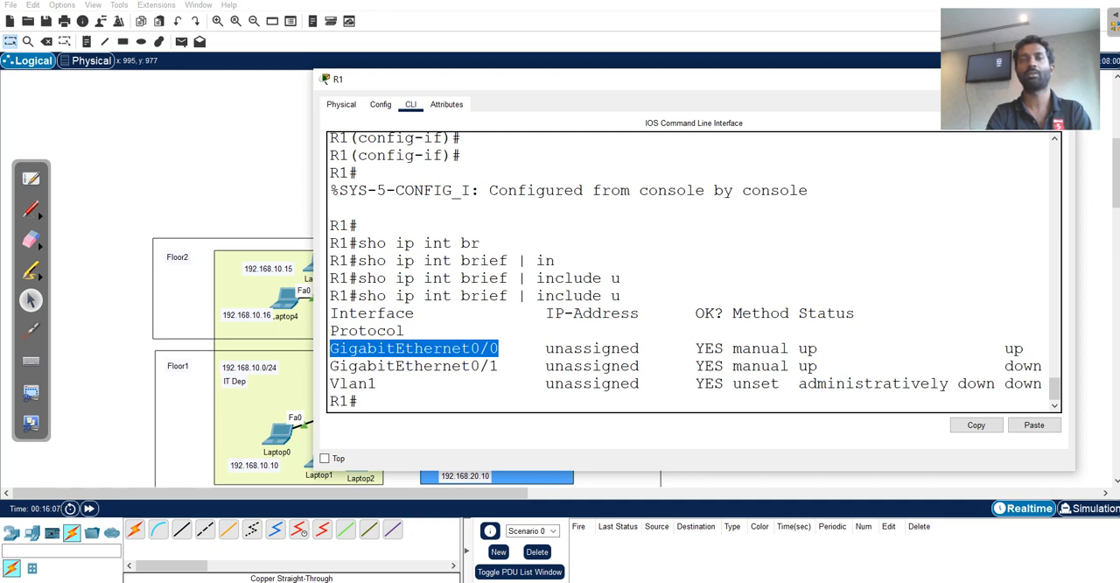
Move R1's window aside to uncover the network topology and return to the command prompt.
left_click_drag(549, 85, 642, 83)
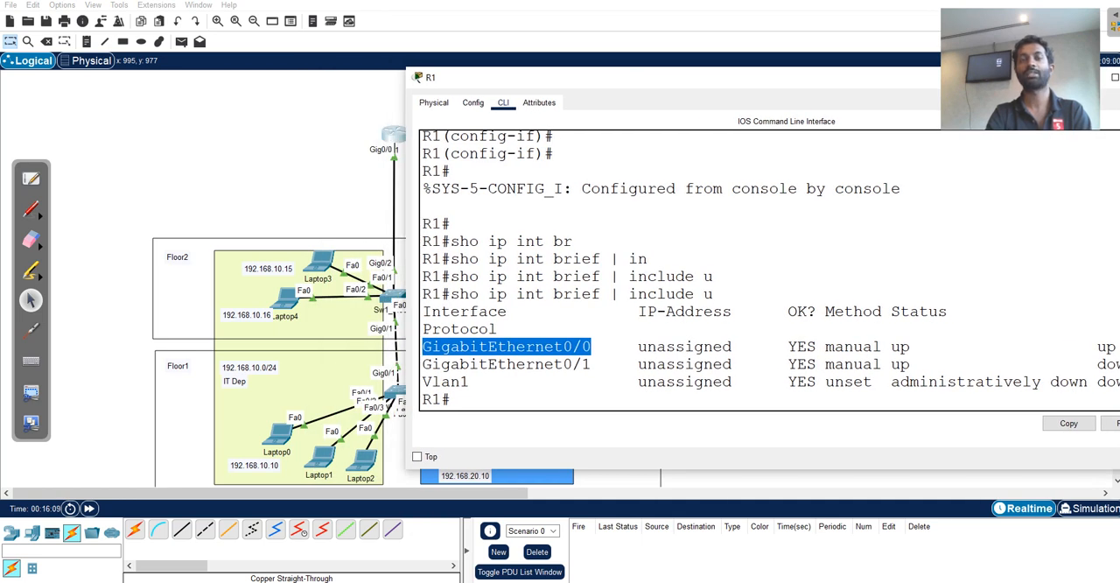
left_click(451, 400)
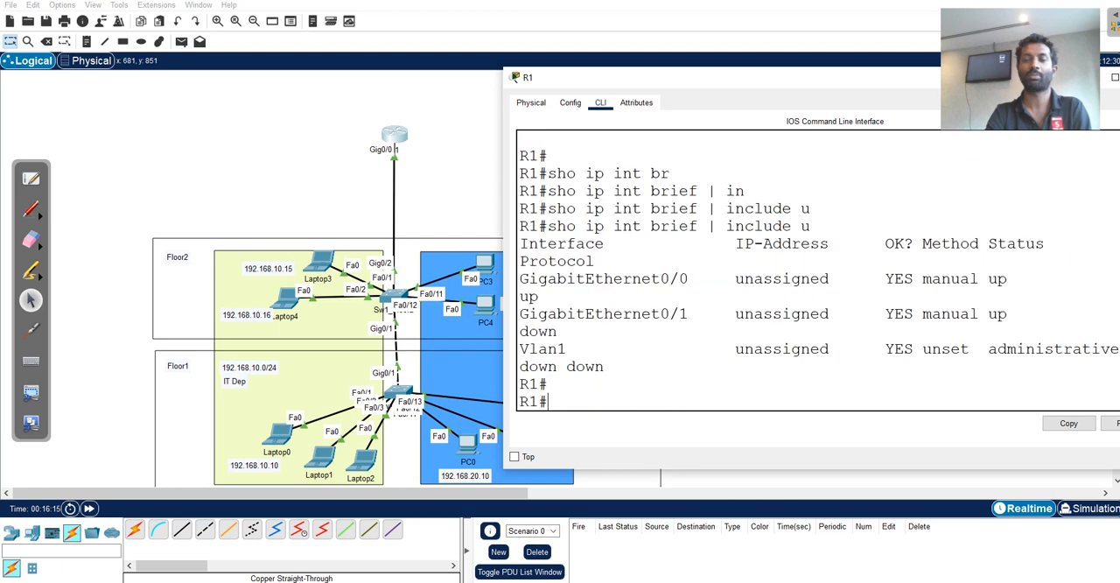
key("Return")
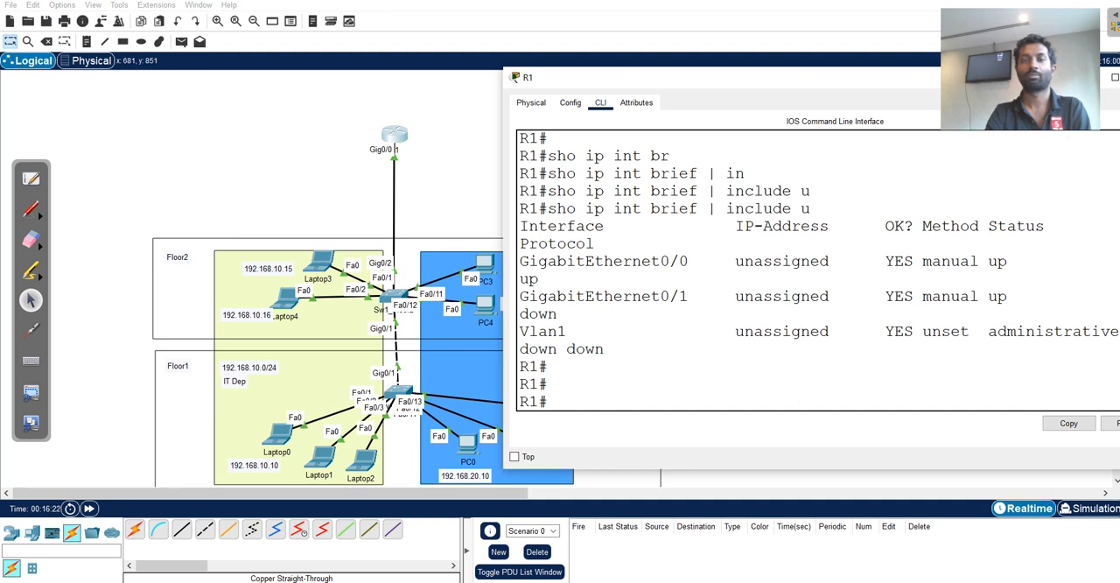
key("Up")
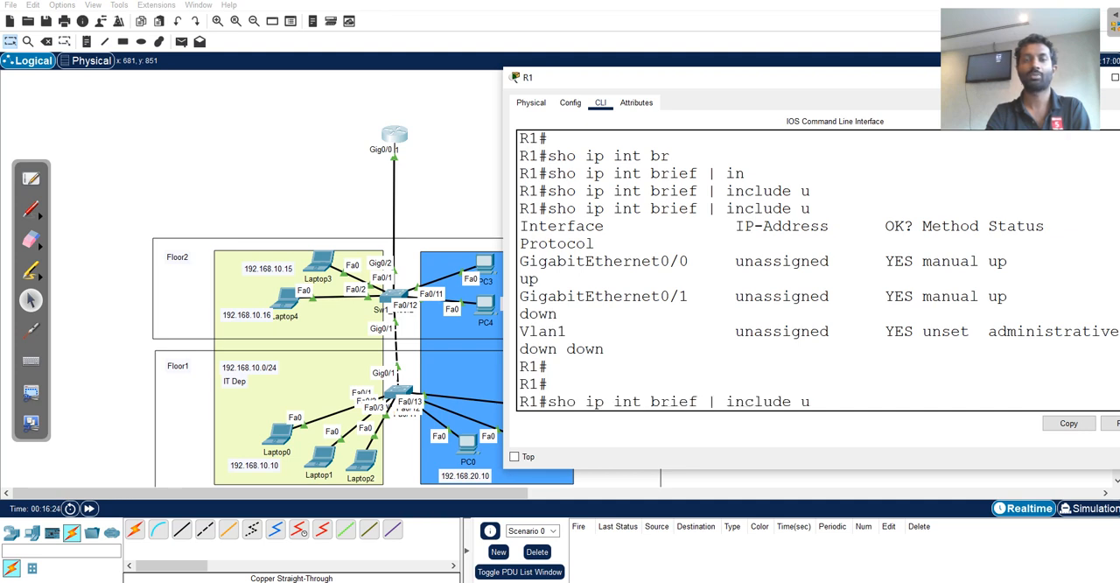
key("BackSpace")
key("BackSpace")
key("BackSpace")
key("BackSpace")
key("BackSpace")
key("BackSpace")
key("BackSpace")
key("BackSpace")
key("BackSpace")
key("BackSpace")
key("BackSpace")
key("BackSpace")
key("BackSpace")
key("BackSpace")
key("BackSpace")
key("BackSpace")
key("BackSpace")
key("BackSpace")
key("BackSpace")
key("BackSpace")
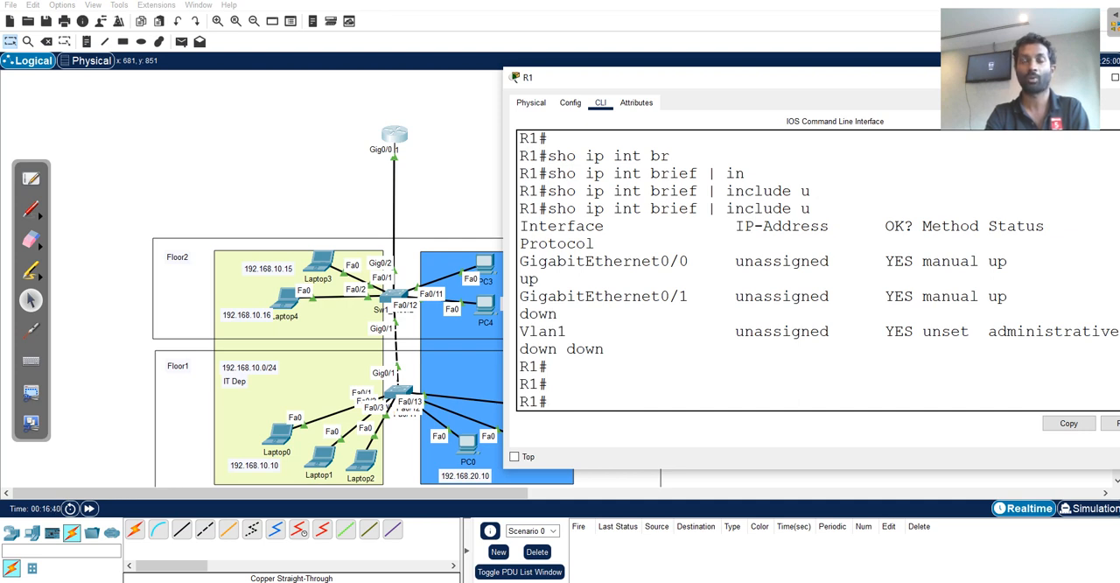
Enter global configuration mode on R1 and select interface gigabitEthernet 0/0 for configuration.
type("conf t")
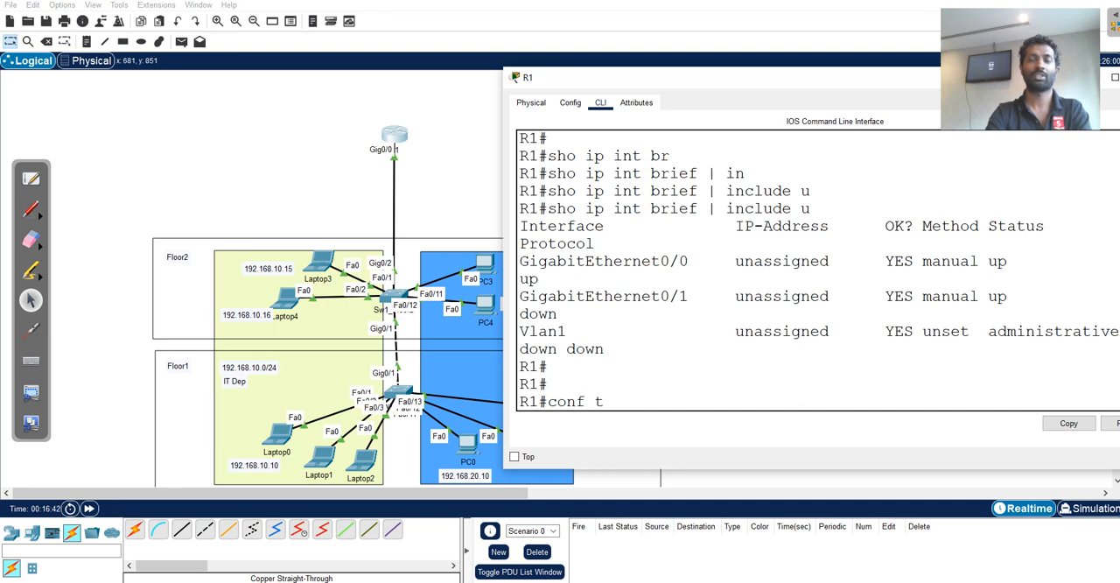
key("Return")
type("int")
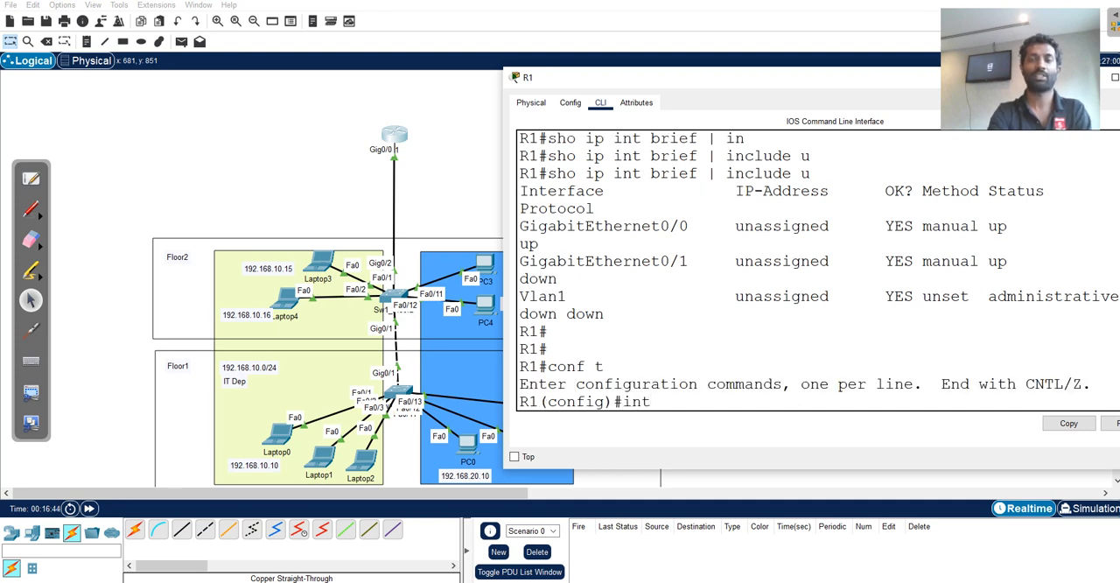
key("Tab")
type("g")
key("Tab")
type("0")
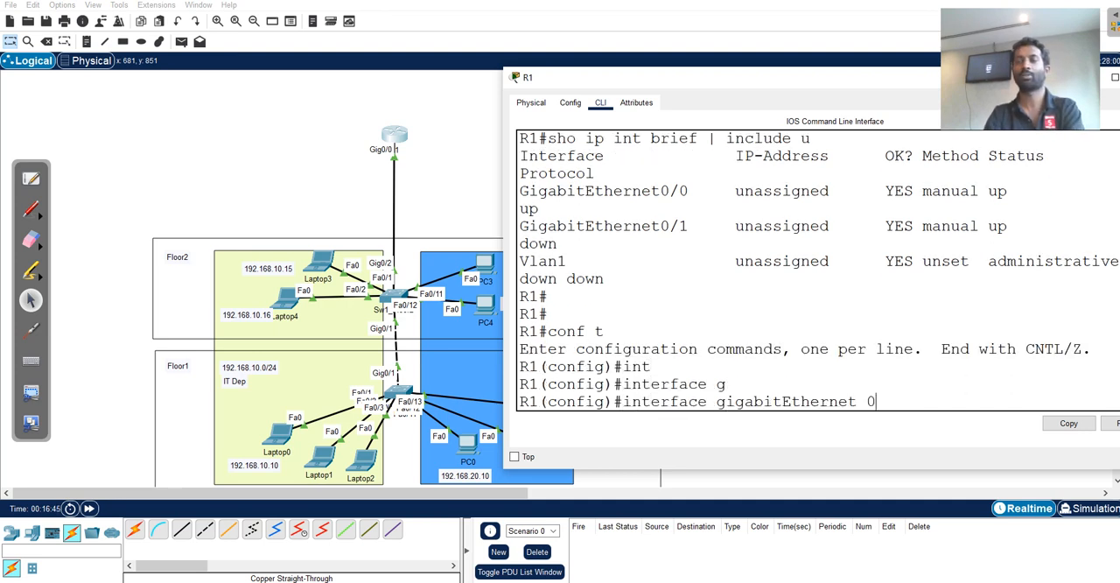
type("/")
type("0")
key("Return")
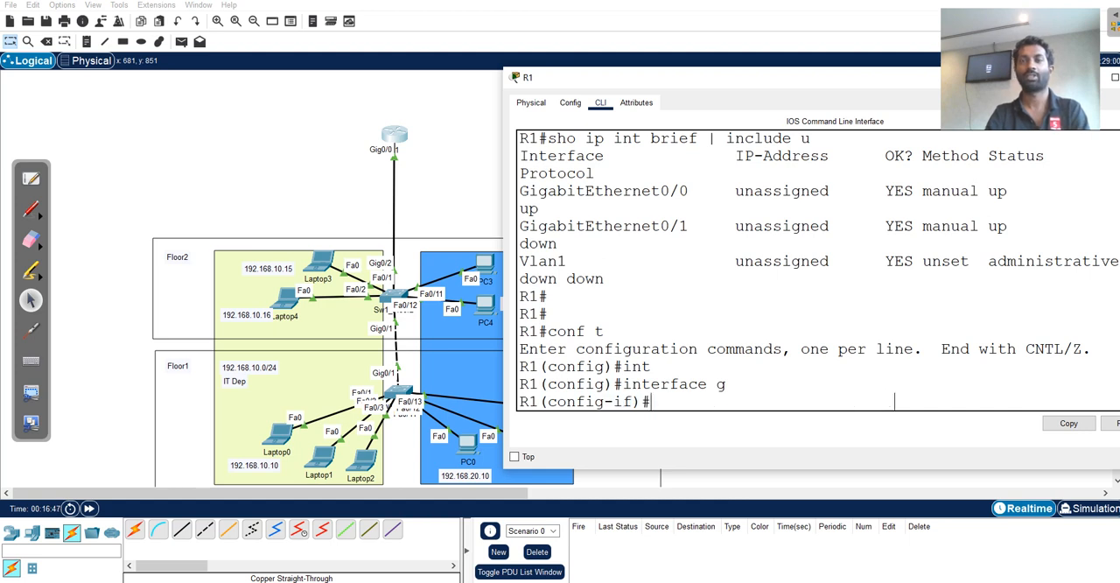
Enable R1's GigabitEthernet0/0 with no shutdown and exit interface configuration.
type("no sh")
key("Tab")
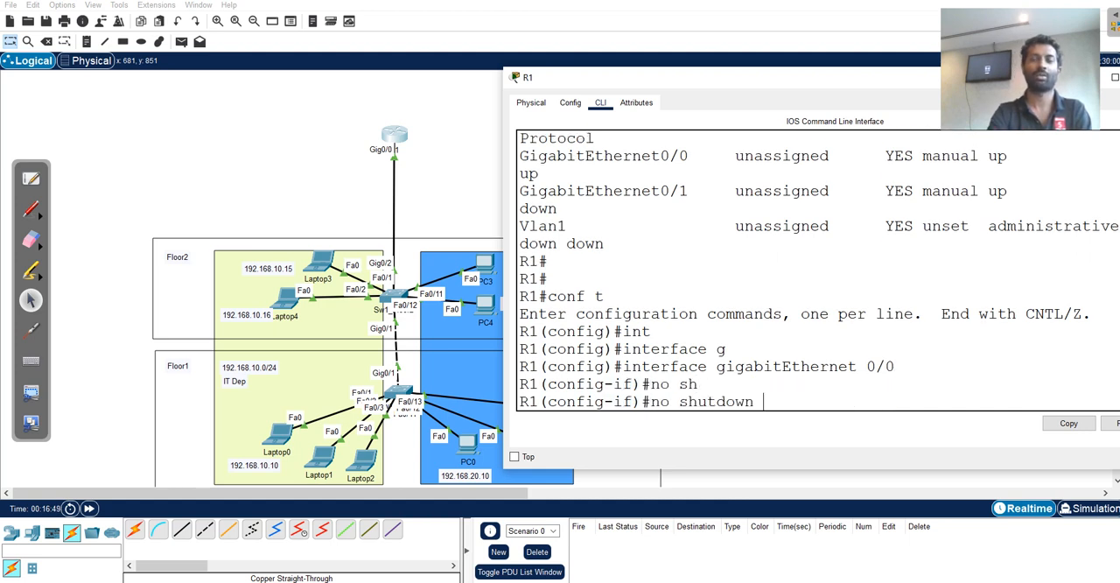
key("Return")
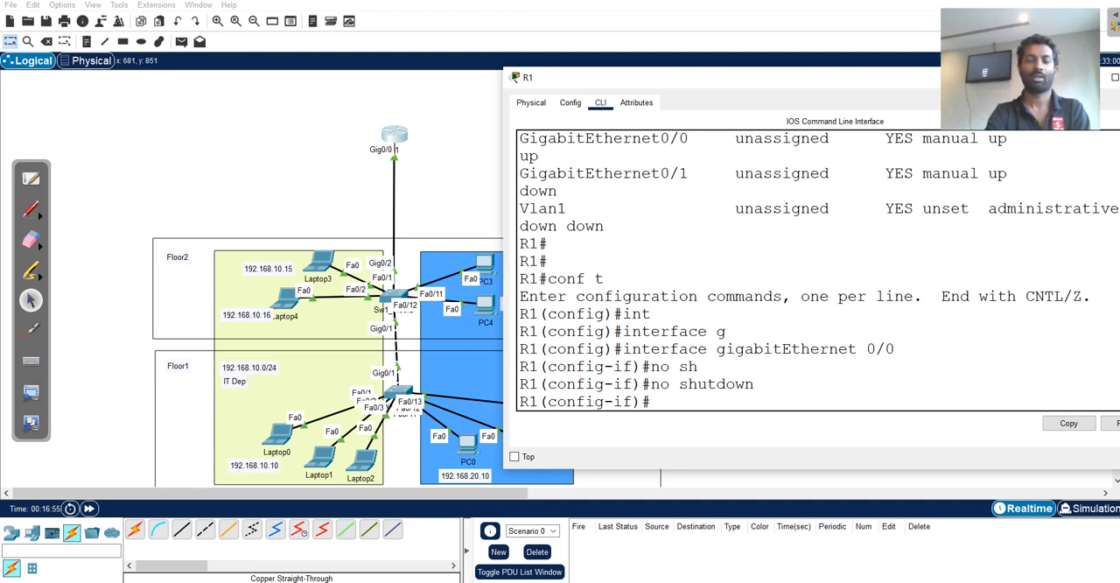
type("exi")
key("Tab")
key("Return")
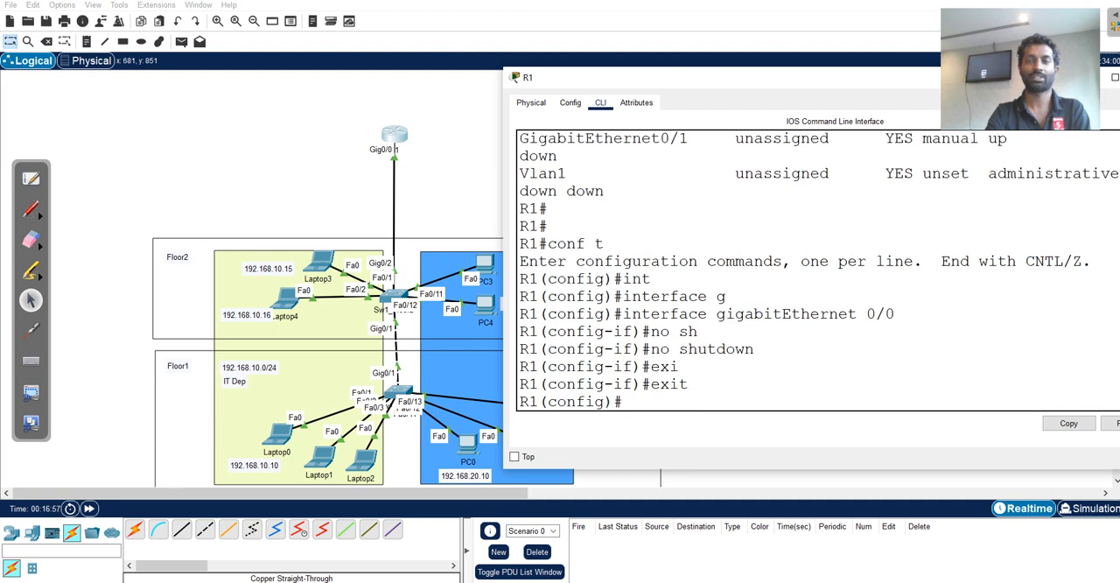
Check the allowed subinterface numbers on R1's gigabitEthernet 0/0 and create subinterface 0/0.1.
type("int")
key("Tab")
type("g")
key("Tab")
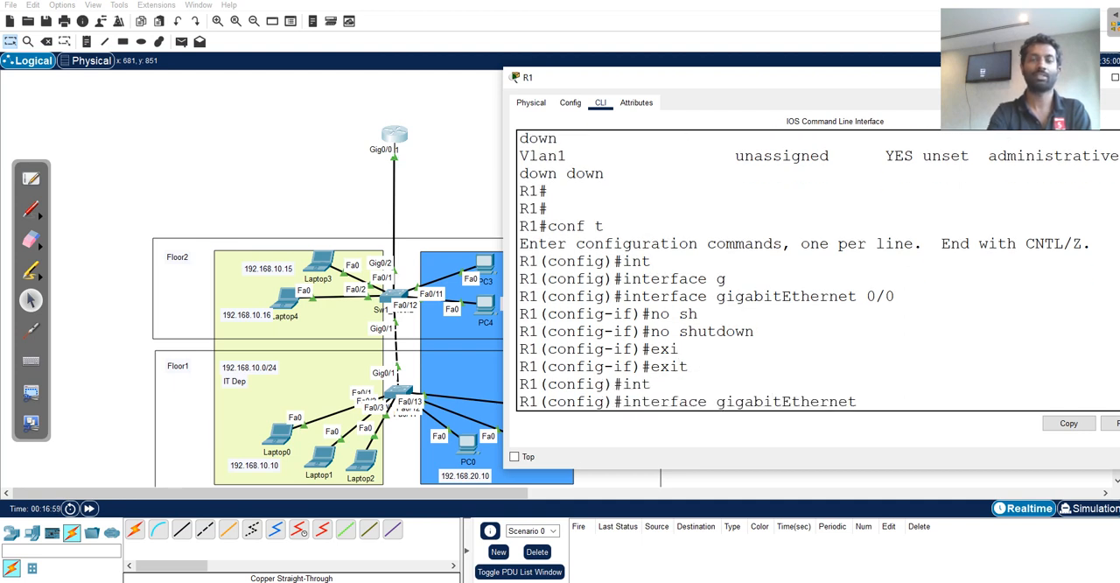
type("0/0")
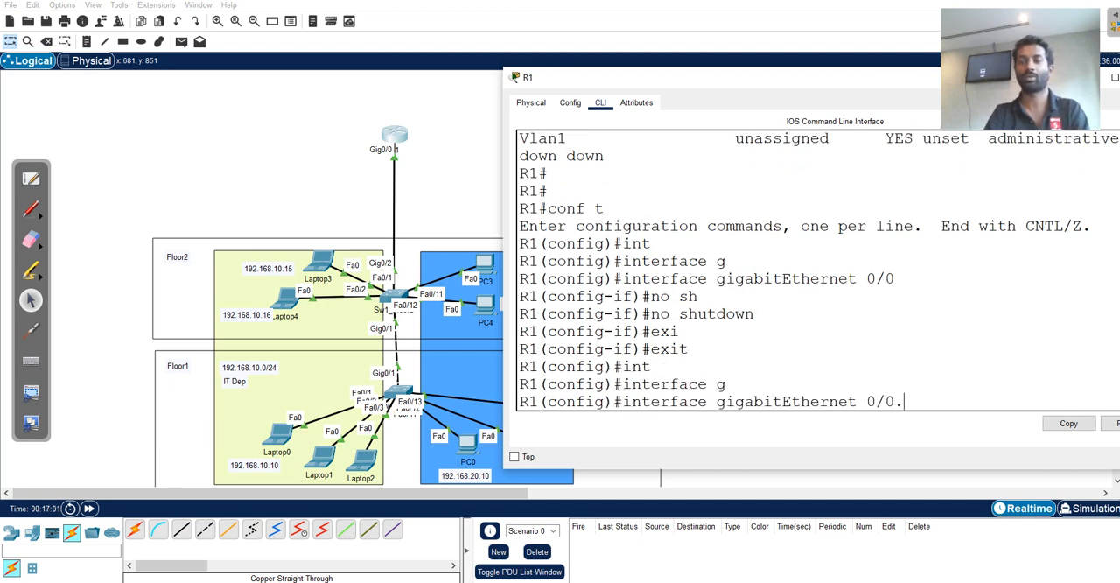
type(".?")
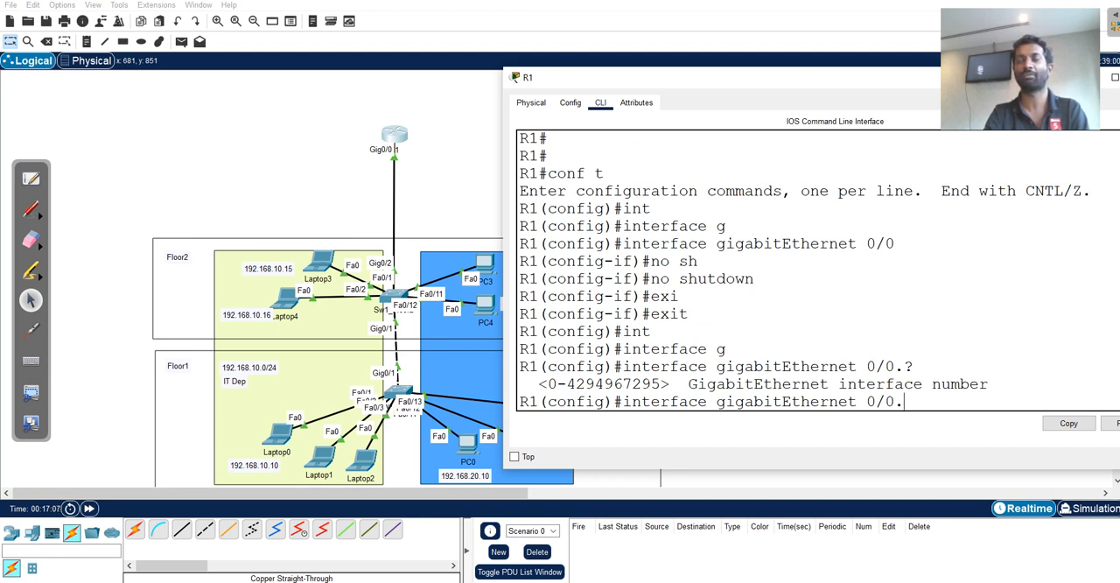
type("1")
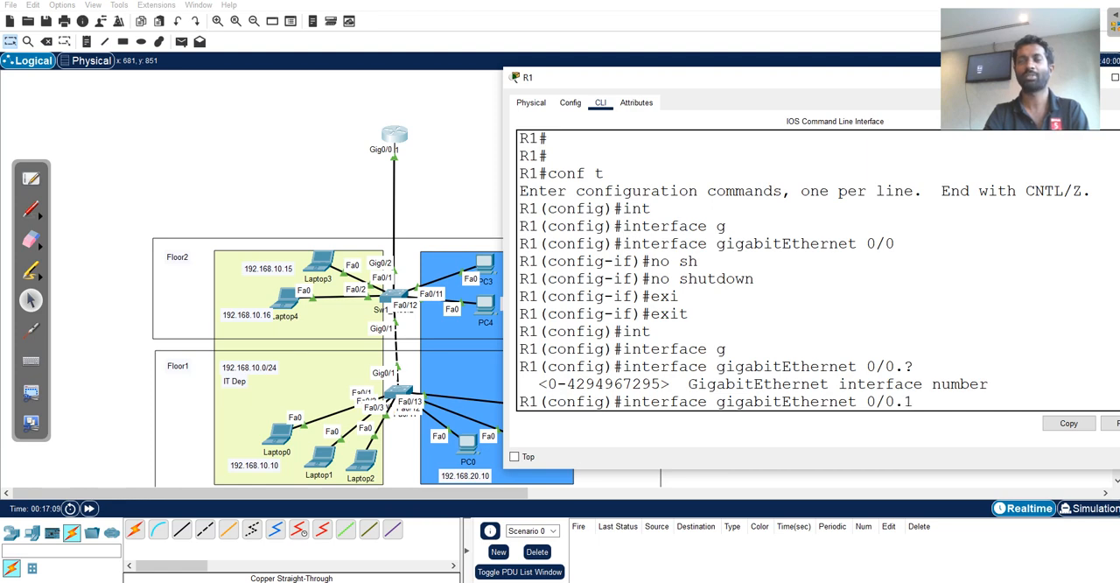
key("Return")
key("Return")
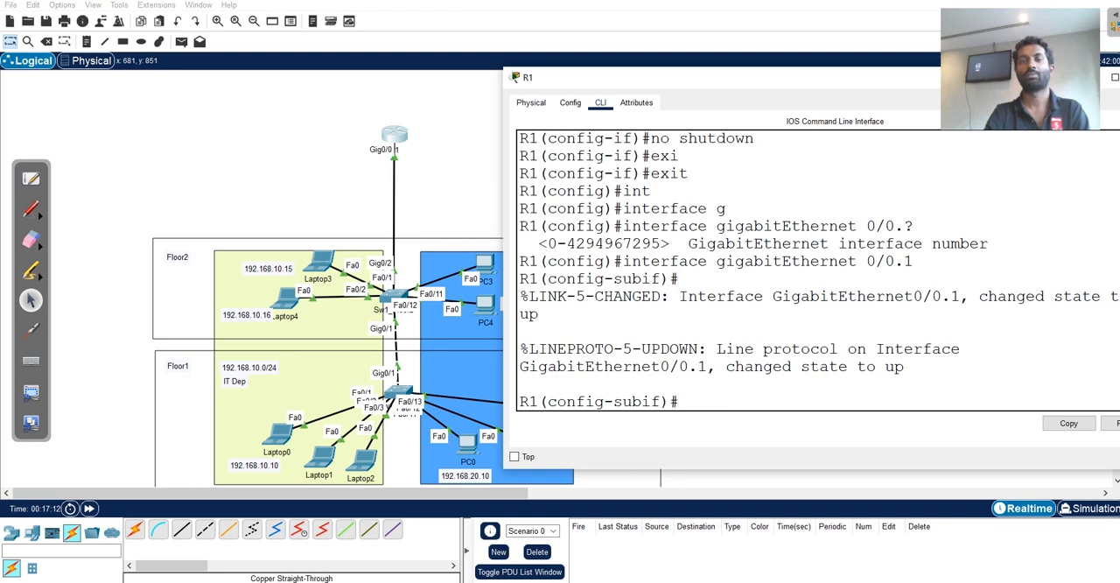
Set dot1Q encapsulation with VLAN 10 on R1's subinterface gigabitEthernet 0/0.1.
left_click_drag(503, 324, 433, 323)
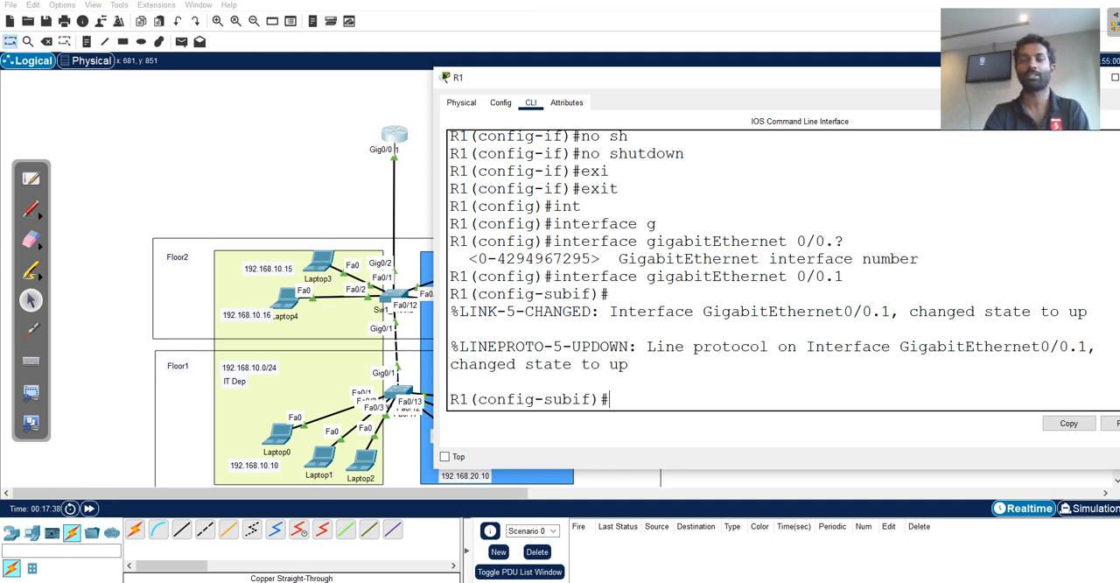
type("en")
key("Tab")
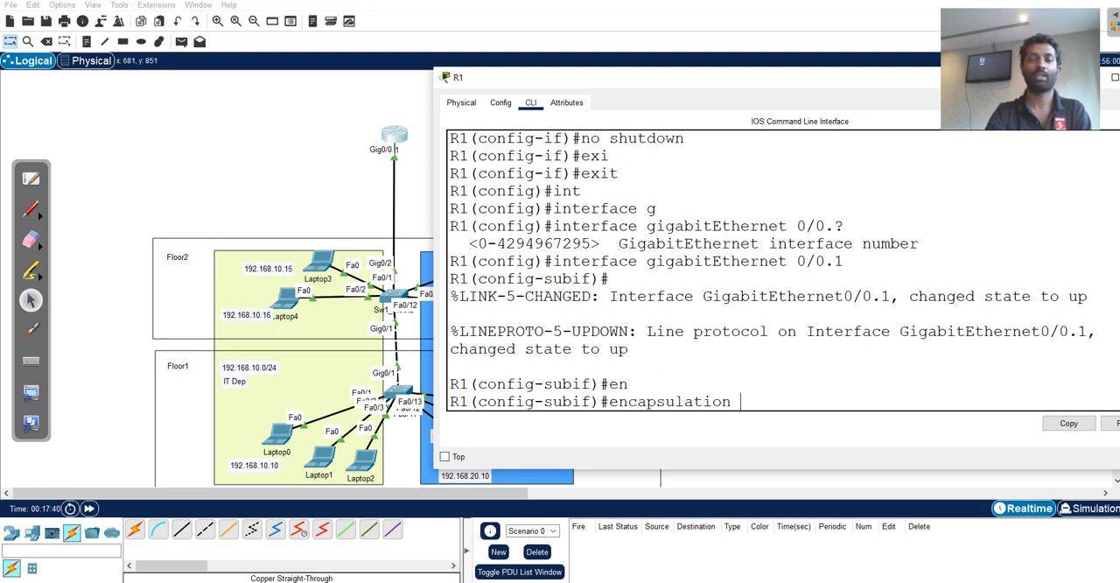
type("d")
key("Tab")
type("10")
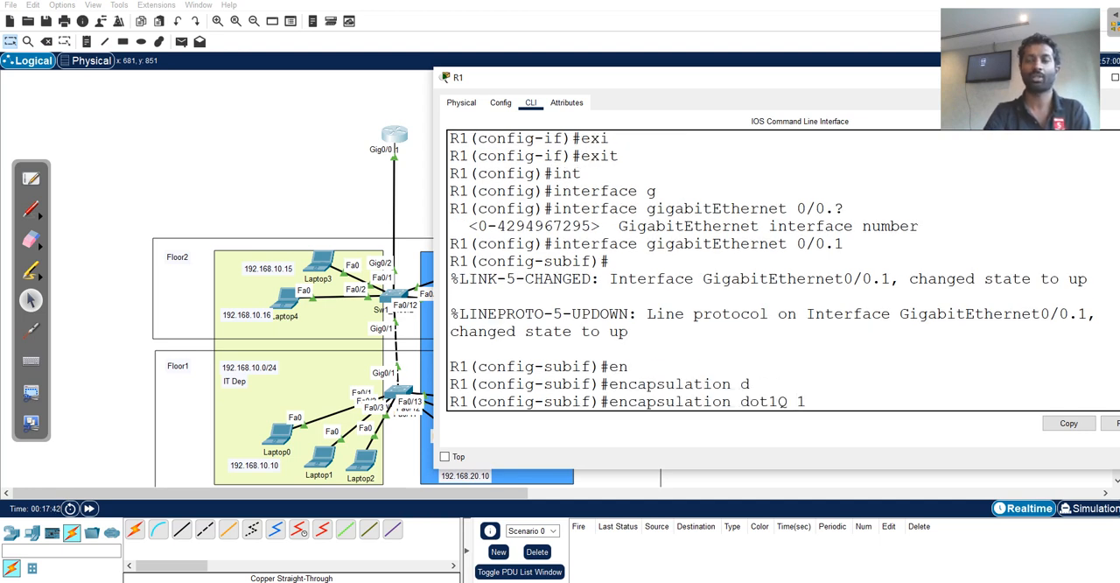
key("Return")
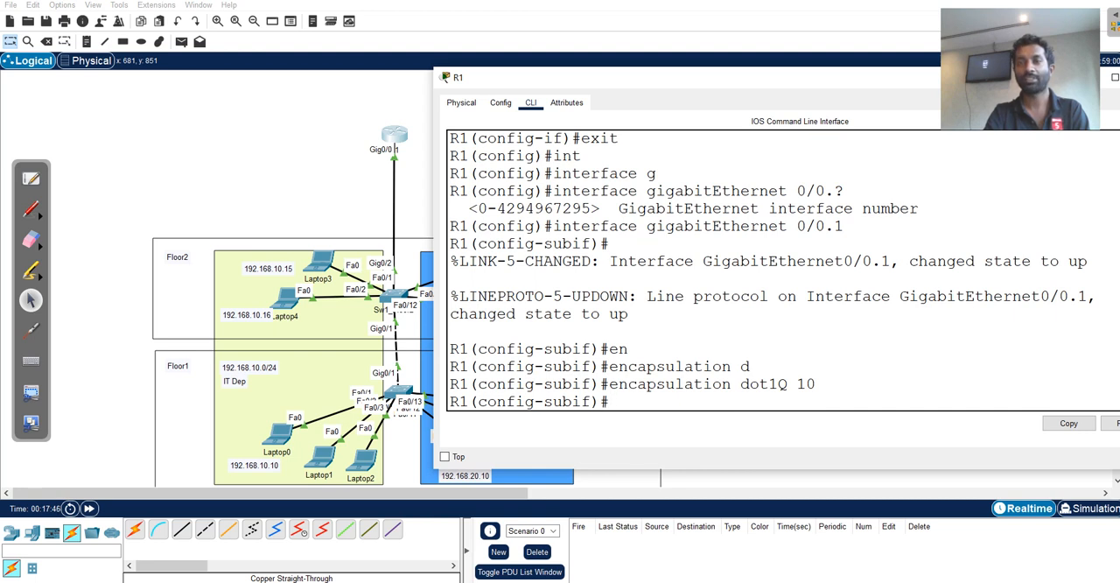
left_click_drag(872, 261, 843, 260)
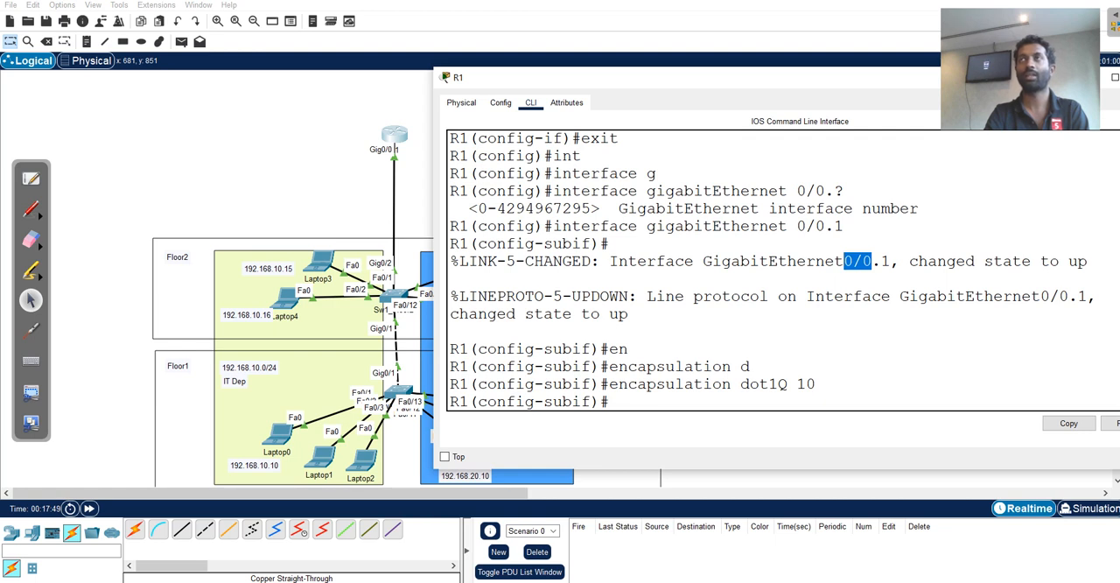
left_click_drag(891, 260, 843, 260)
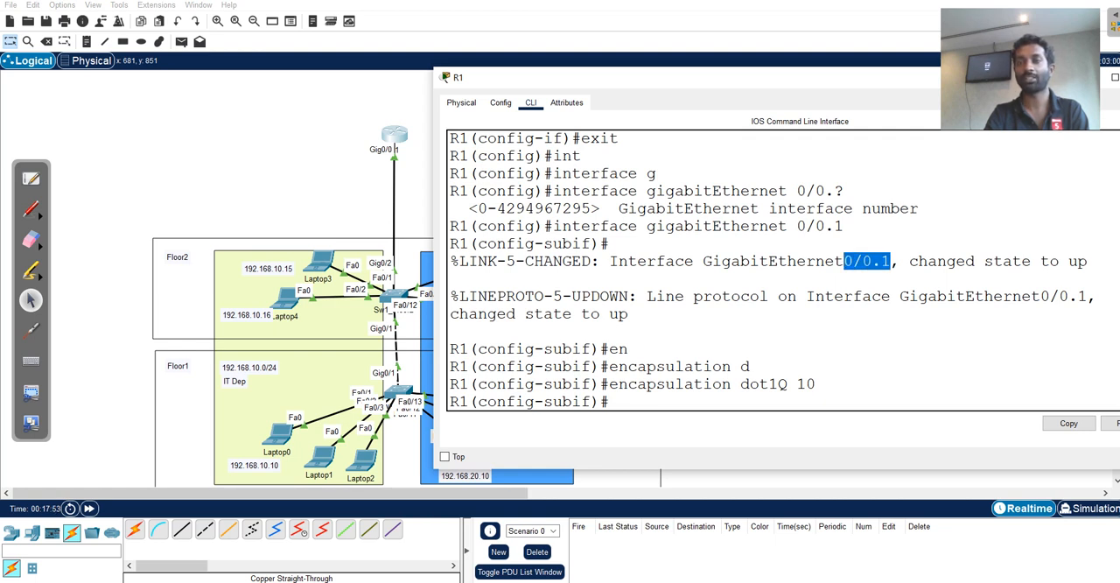
left_click(883, 261)
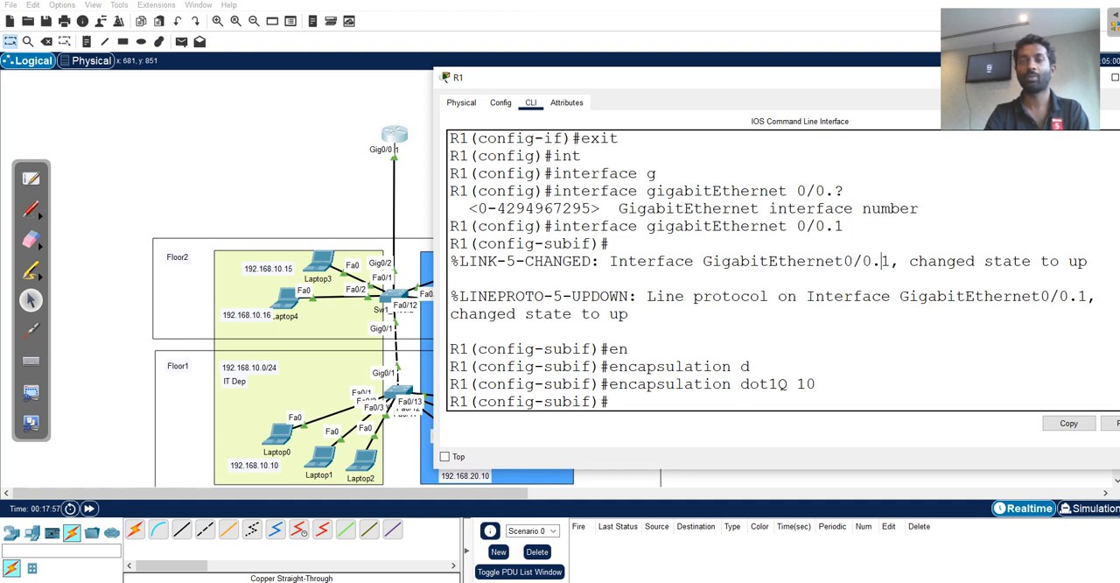
Assign IP address 192.168.10.1 with mask 255.255.255.0 to R1's subinterface gigabitEthernet 0/0.1.
left_click_drag(817, 384, 795, 384)
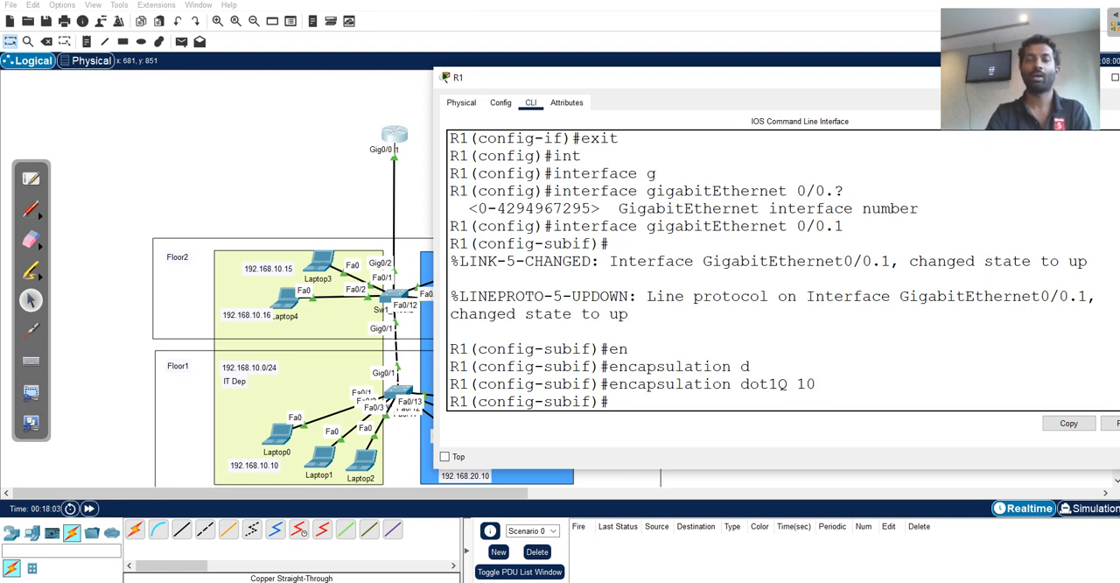
type("ip a")
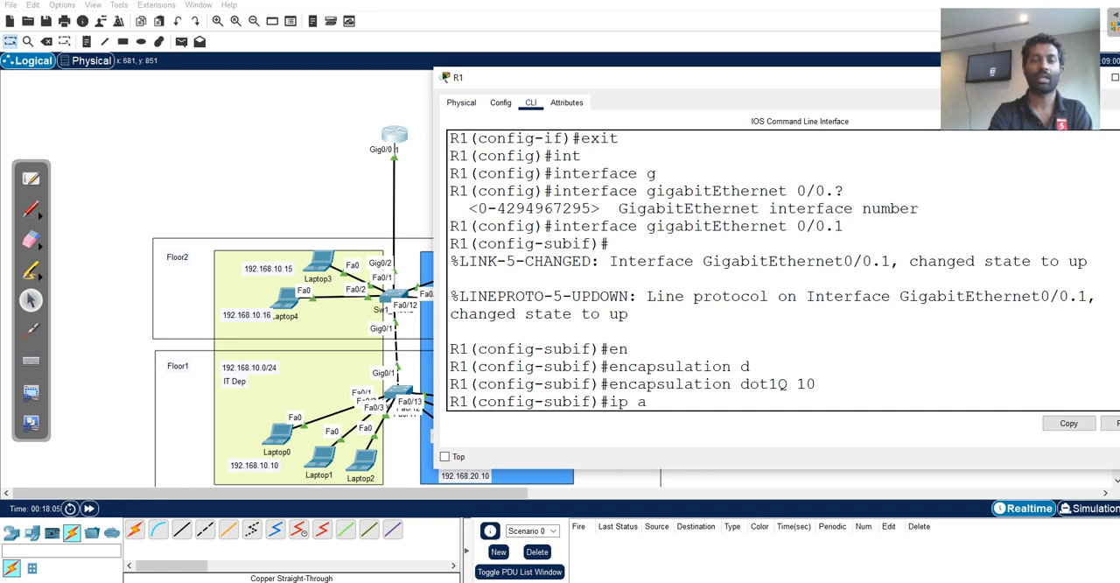
type("dd")
key("Tab")
type("1")
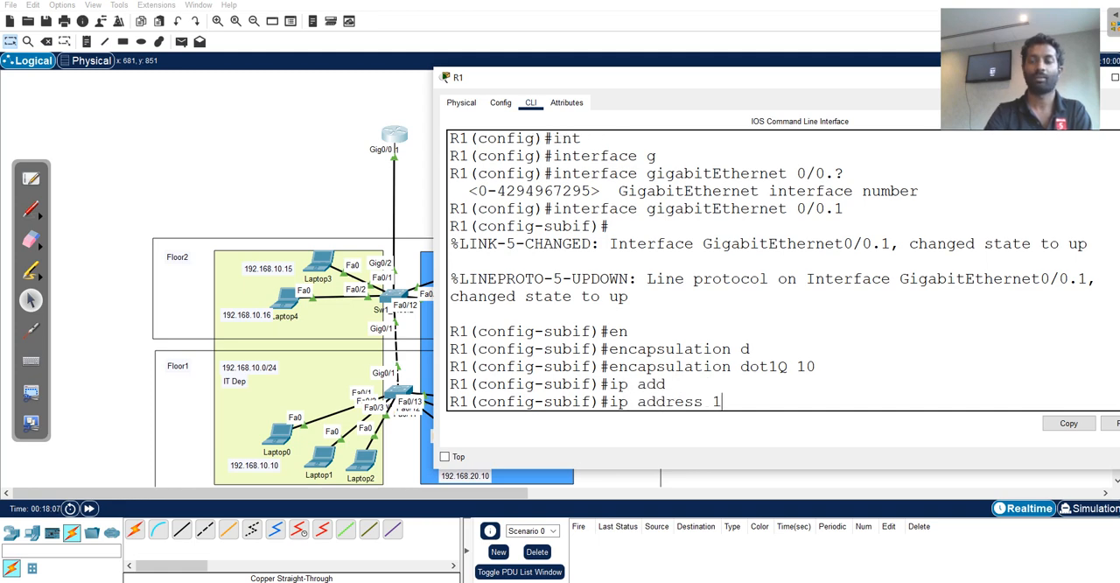
type("92.168.10")
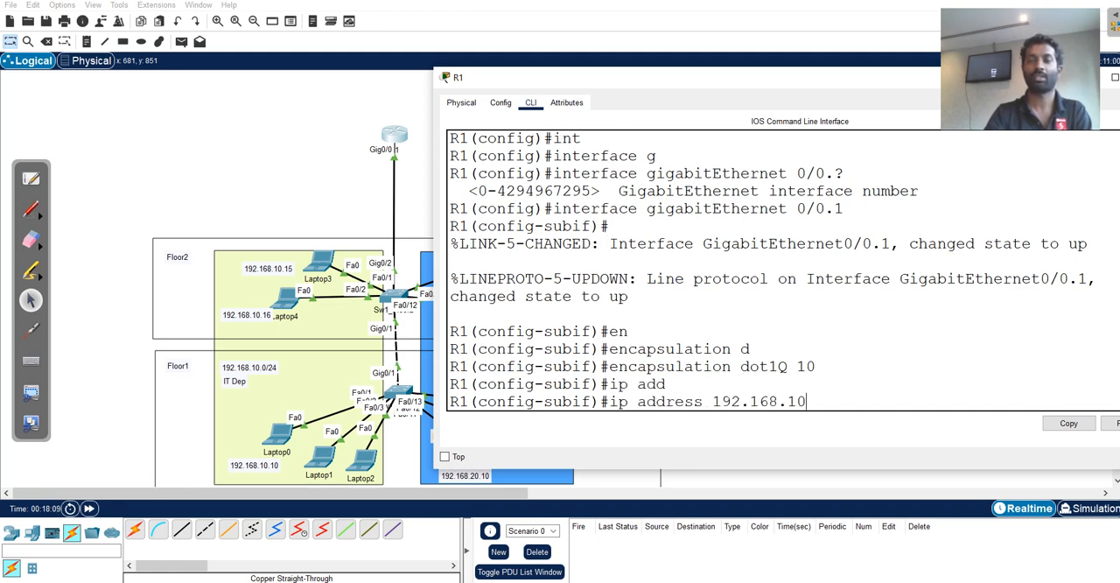
type(".1 255255")
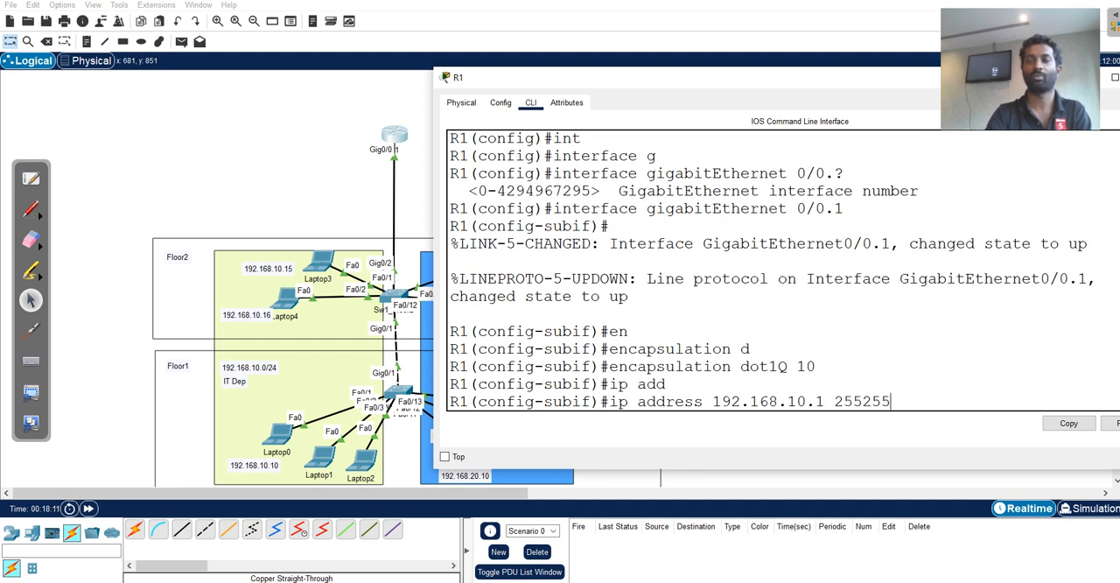
key("BackSpace")
key("BackSpace")
key("BackSpace")
type(".2552")
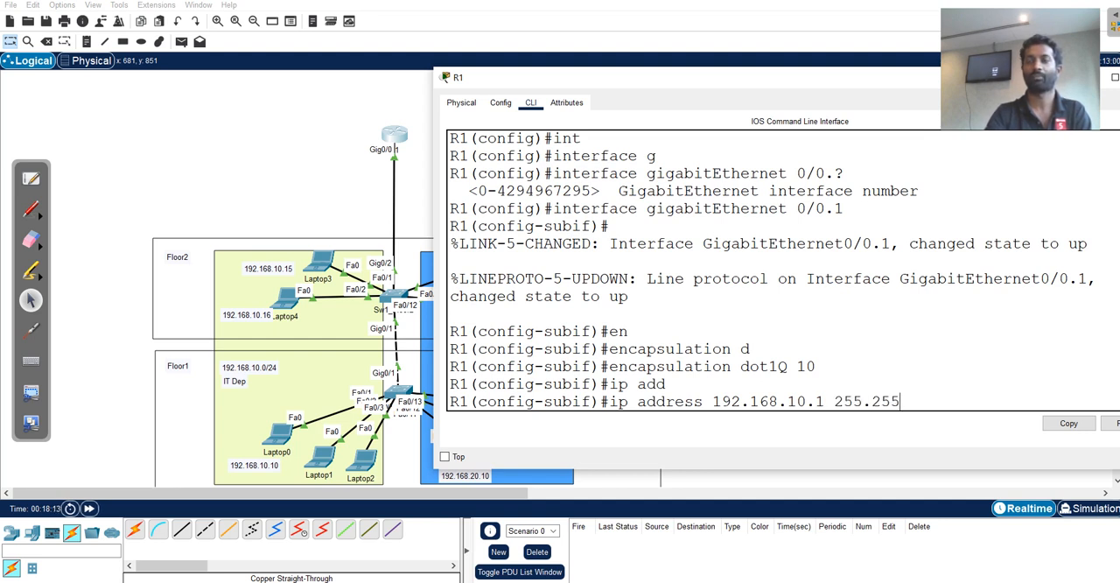
key("BackSpace")
type(".255")
type(".0")
key("Return")
Enable R1's subinterface gigabitEthernet 0/0.1 with no shutdown and exit to global configuration mode.
type("no sh")
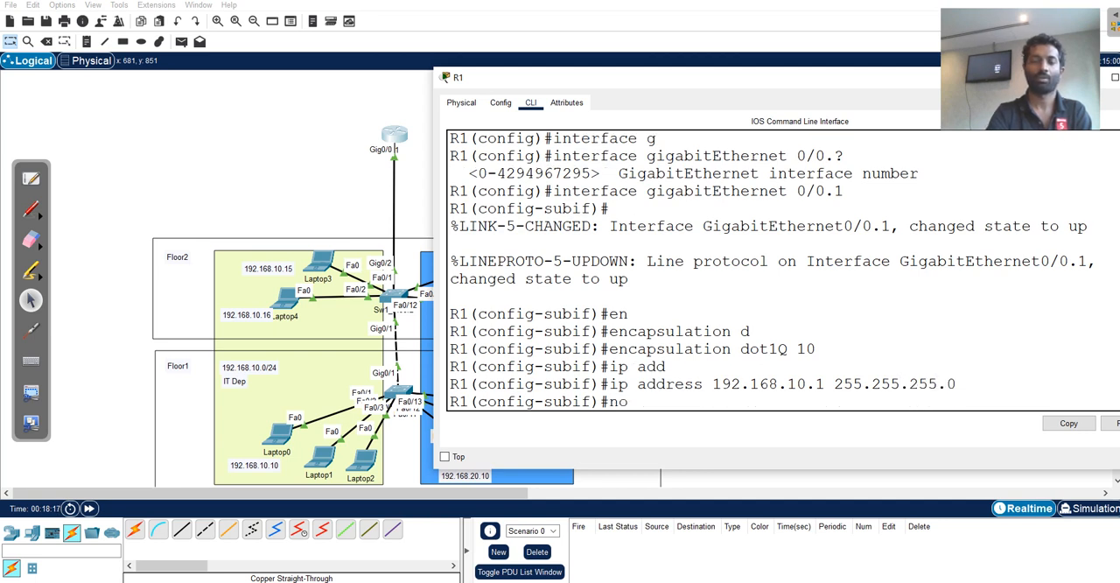
key("Tab")
key("Return")
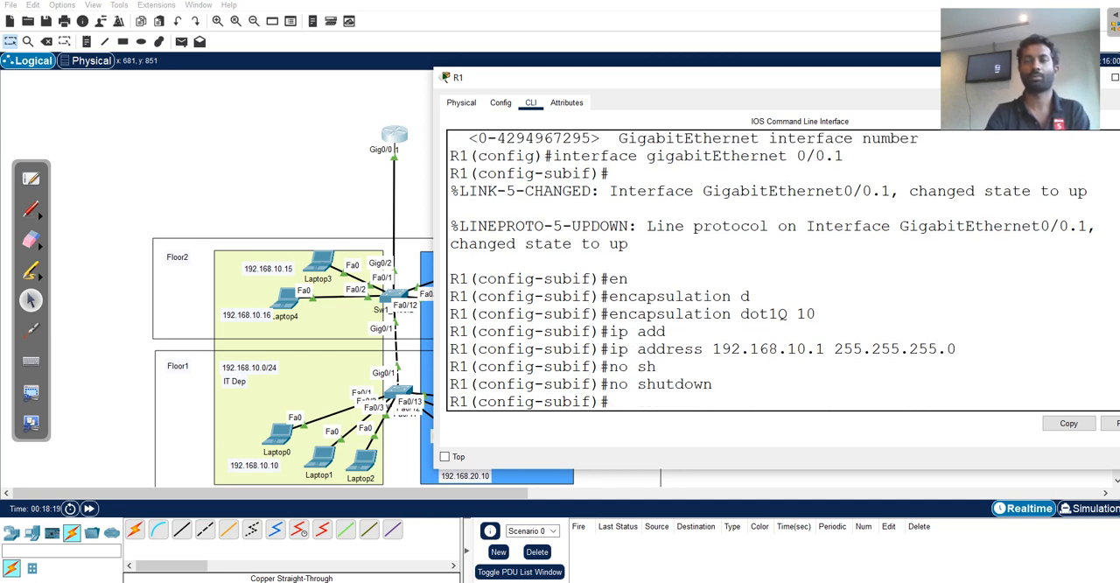
type("ex")
key("Return")
Create subinterface gigabitEthernet 0/0.2 on R1 by reusing the earlier interface command with the new number.
key("Up")
key("Up")
key("Up")
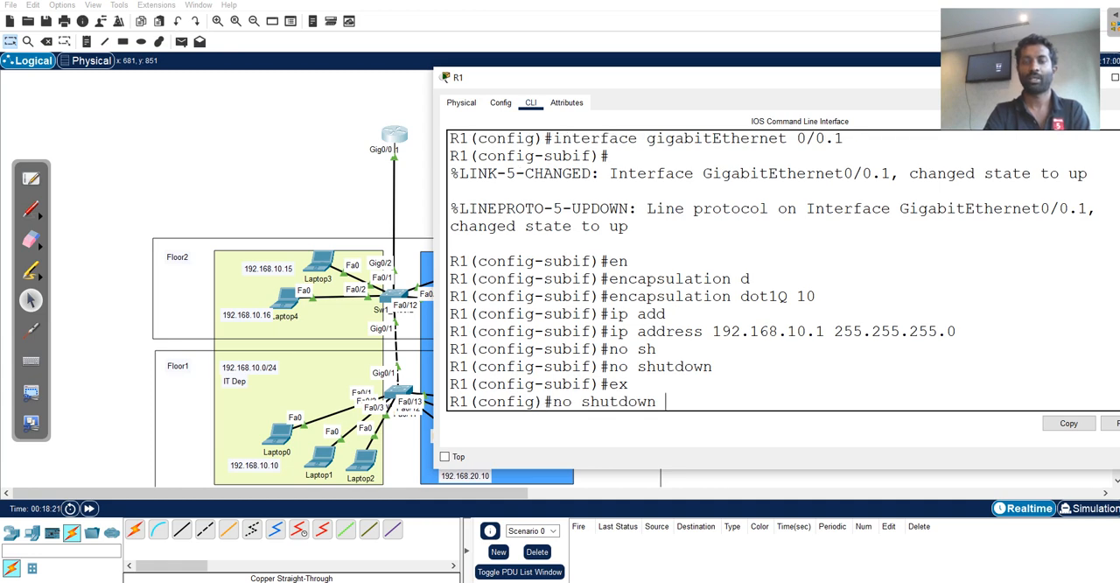
key("Up")
key("Up")
key("Up")
key("Up")
key("Up")
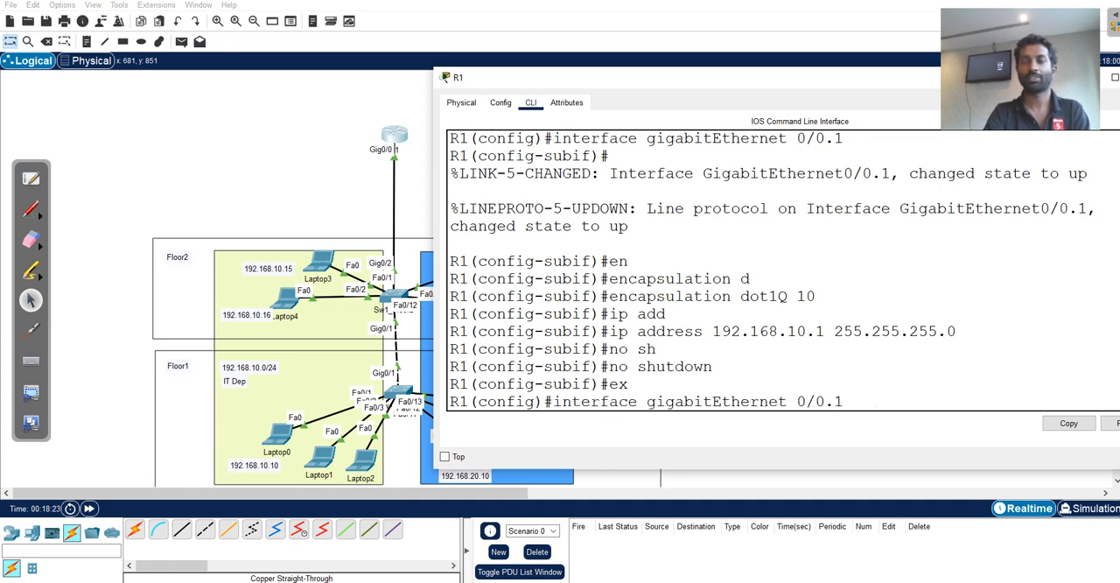
key("BackSpace")
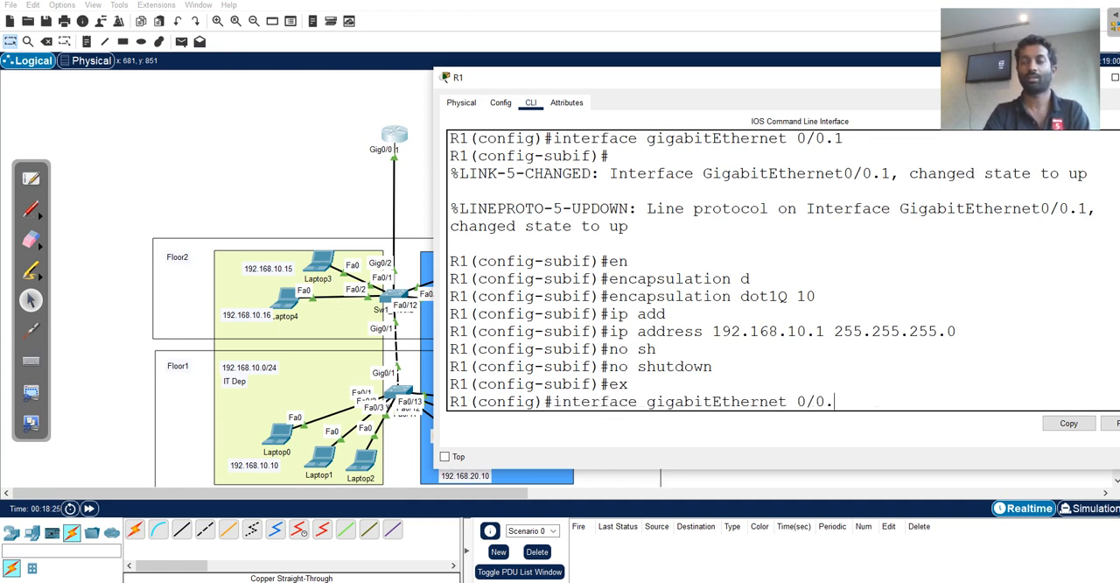
type("2")
key("Return")
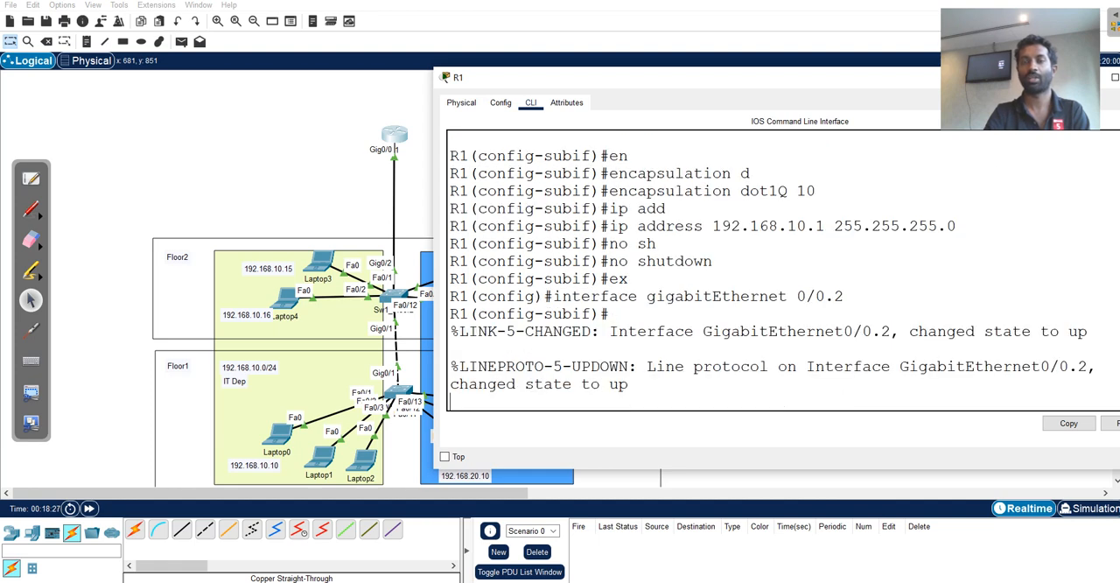
key("Return")
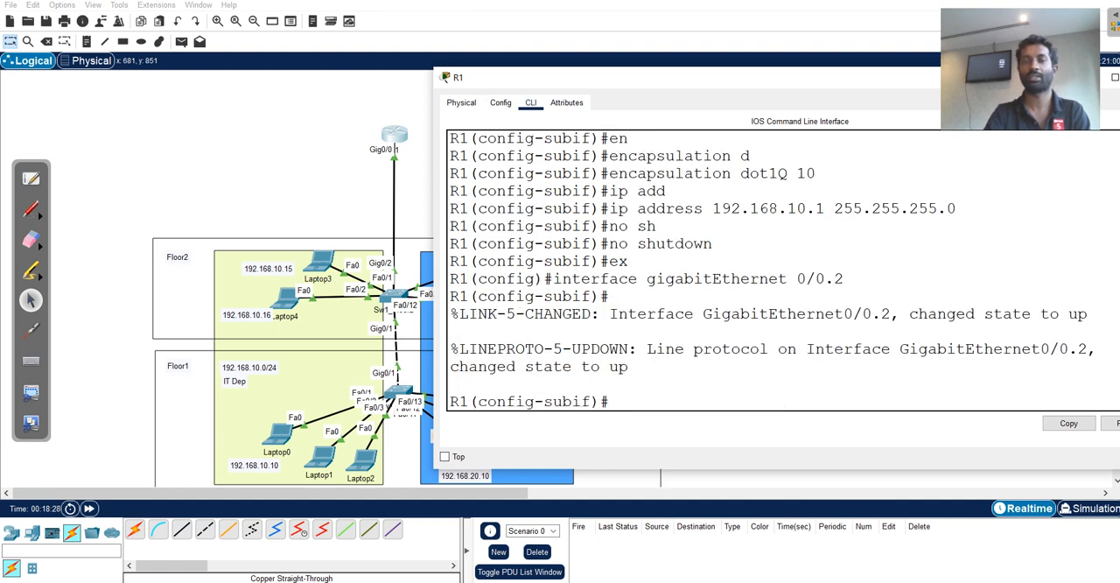
left_click_drag(844, 279, 553, 278)
left_click(616, 402)
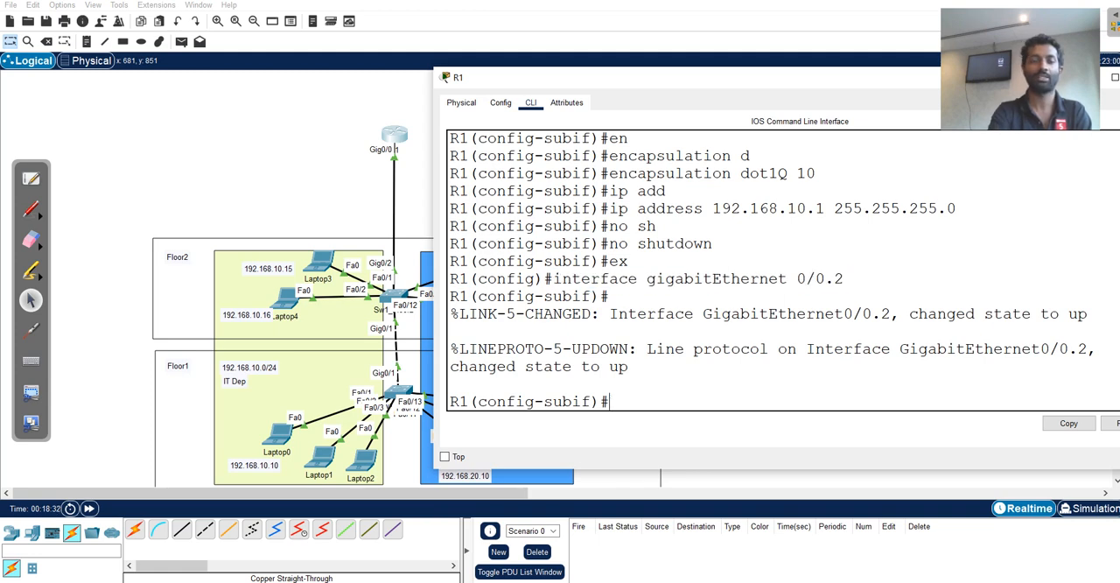
Set dot1Q encapsulation with VLAN 20 on R1's subinterface gigabitEthernet 0/0.2.
type("e")
type("n")
key("Tab")
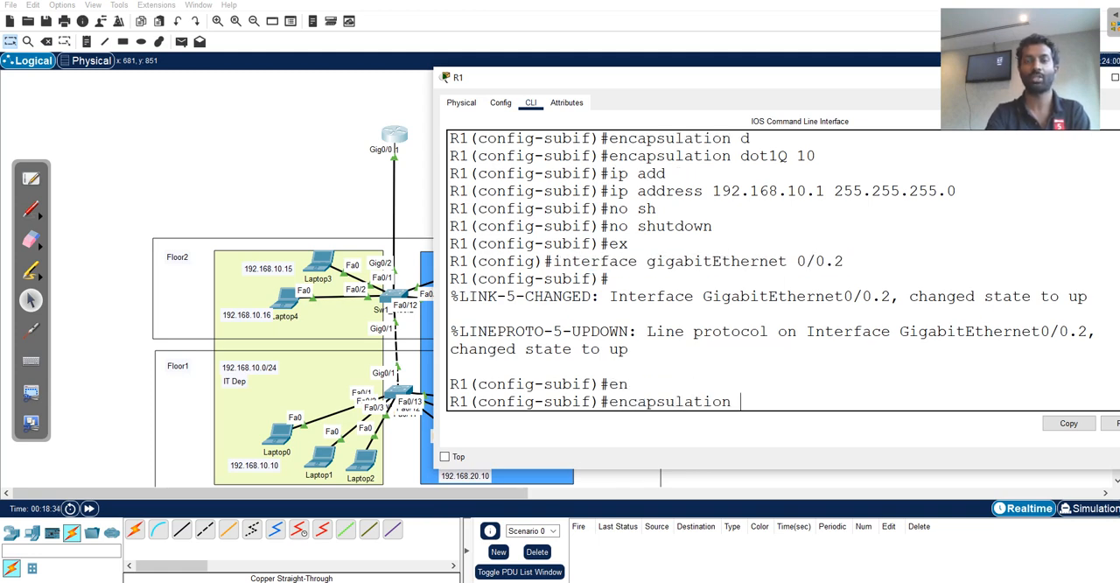
type("d")
key("Tab")
type("20")
key("Return")
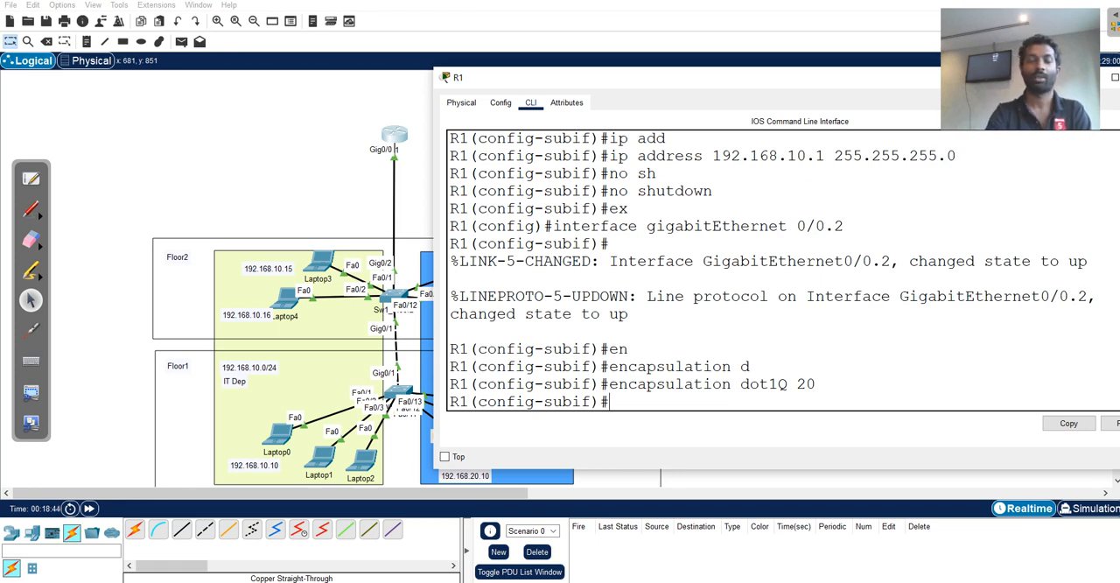
Assign IP address 192.168.20.1 with mask 255.255.255.0 to R1's subinterface gigabitEthernet 0/0.2.
type("ip add")
key("Tab")
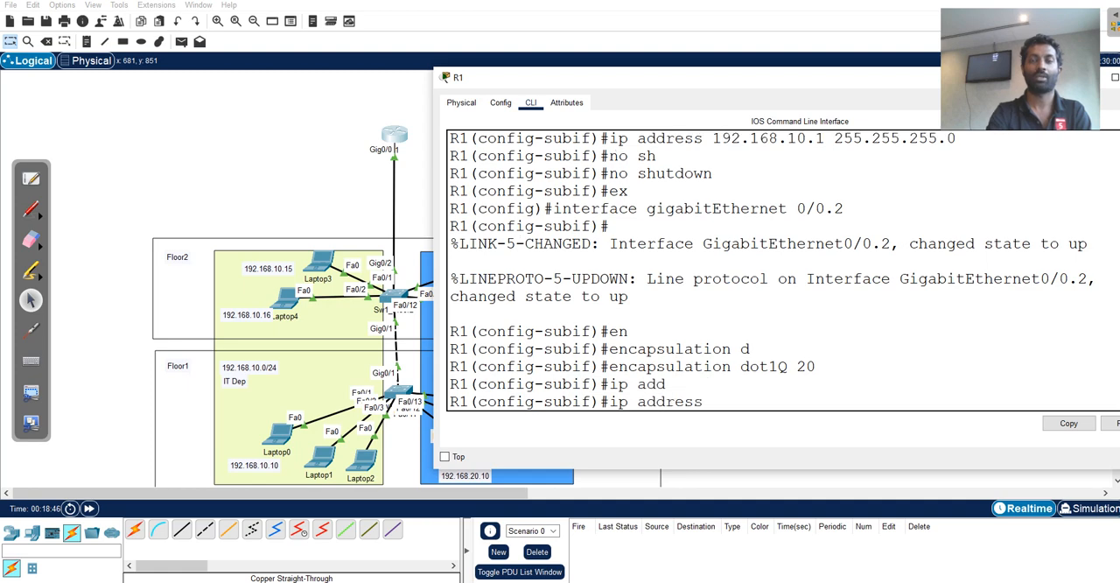
type("192.168")
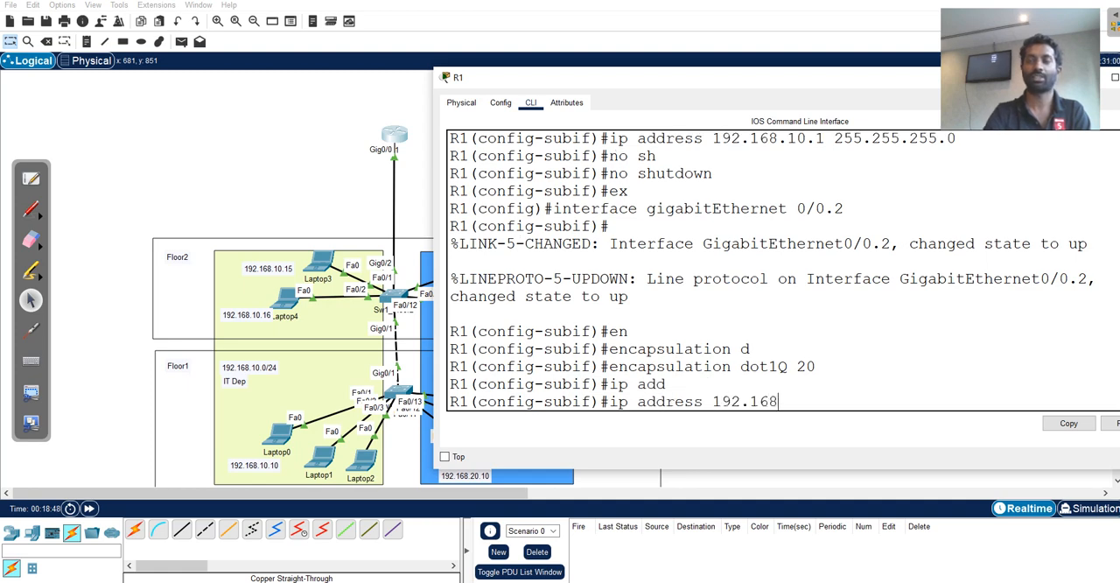
type(".20.1 255")
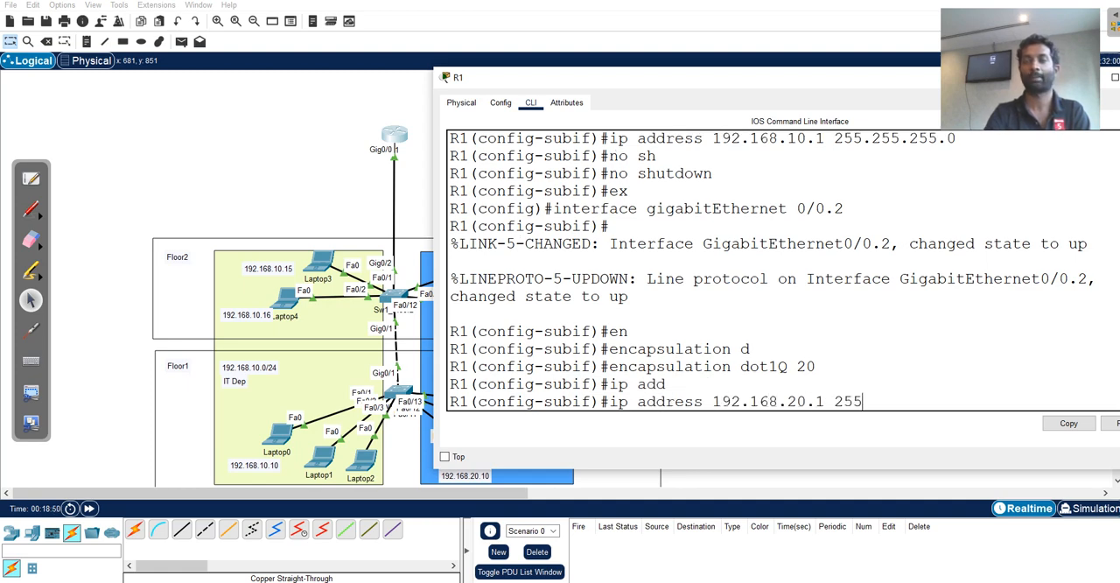
type(".255.255.0")
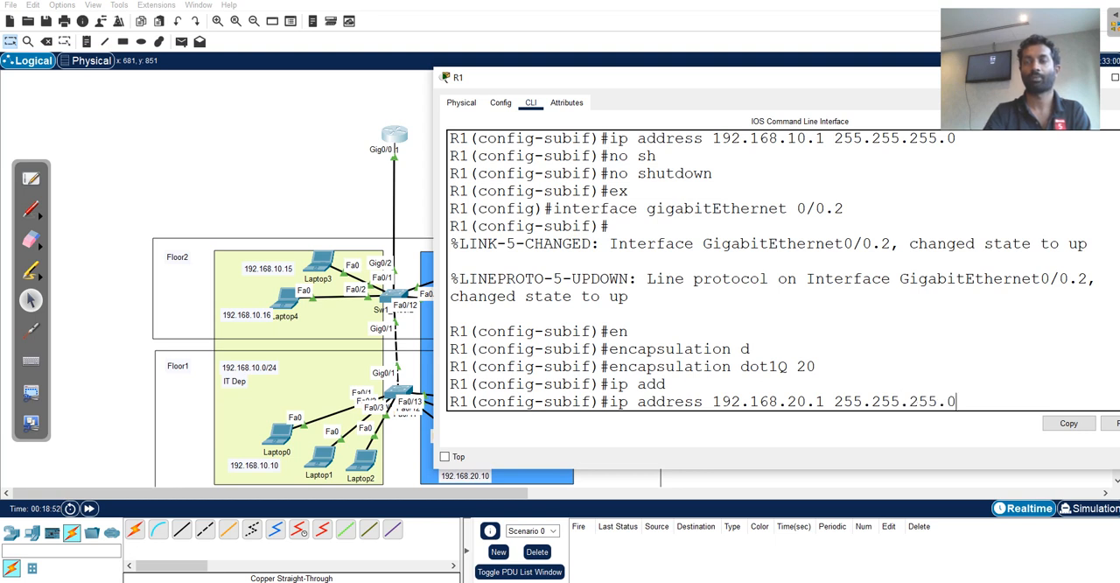
key("Return")
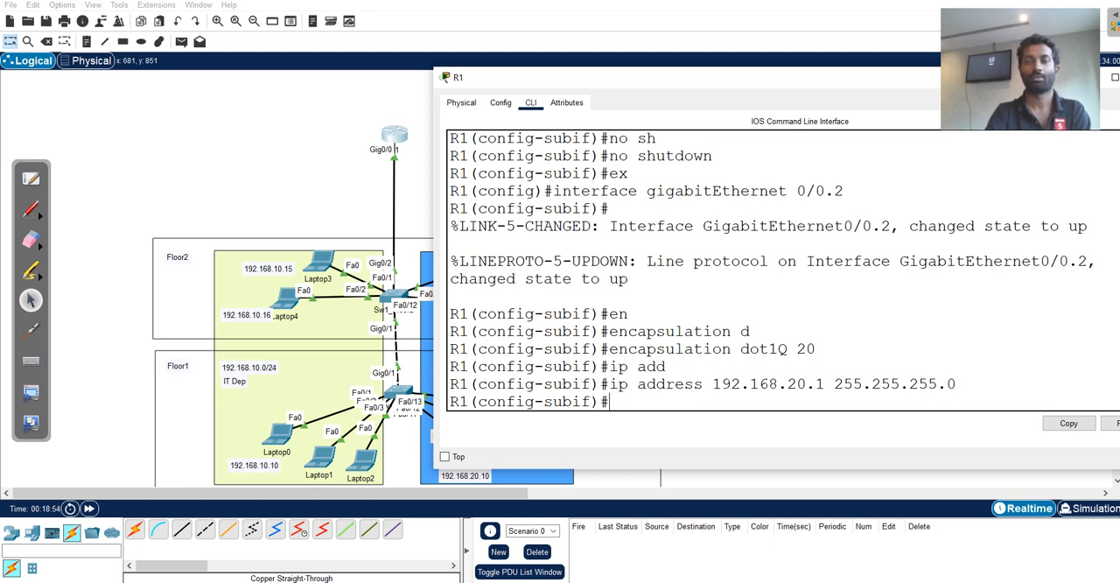
Exit subinterface configuration on R1 and return to privileged EXEC mode.
type("e")
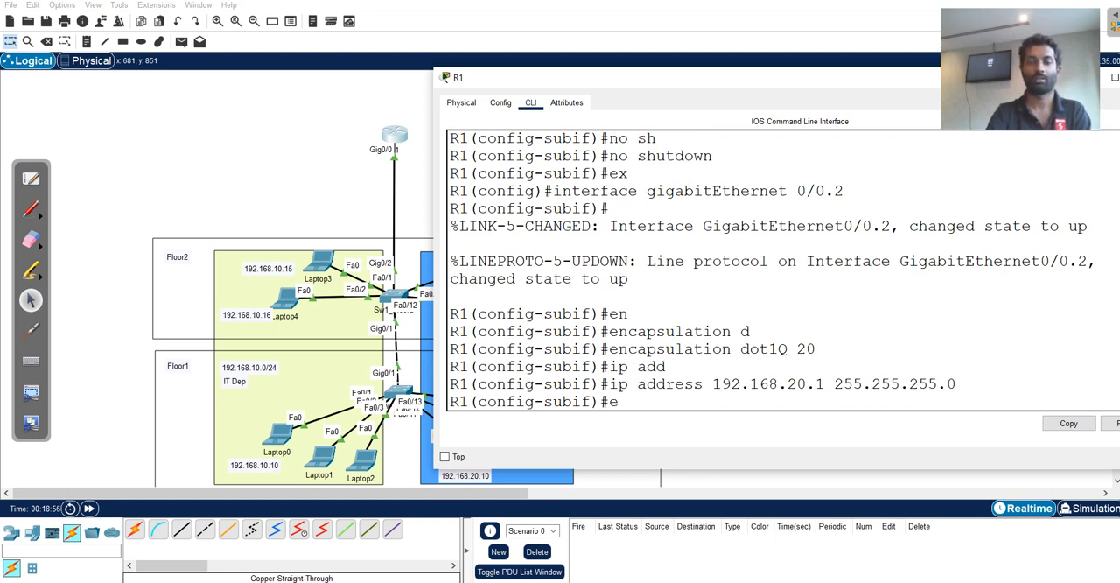
type("xit")
key("Return")
key("Return")
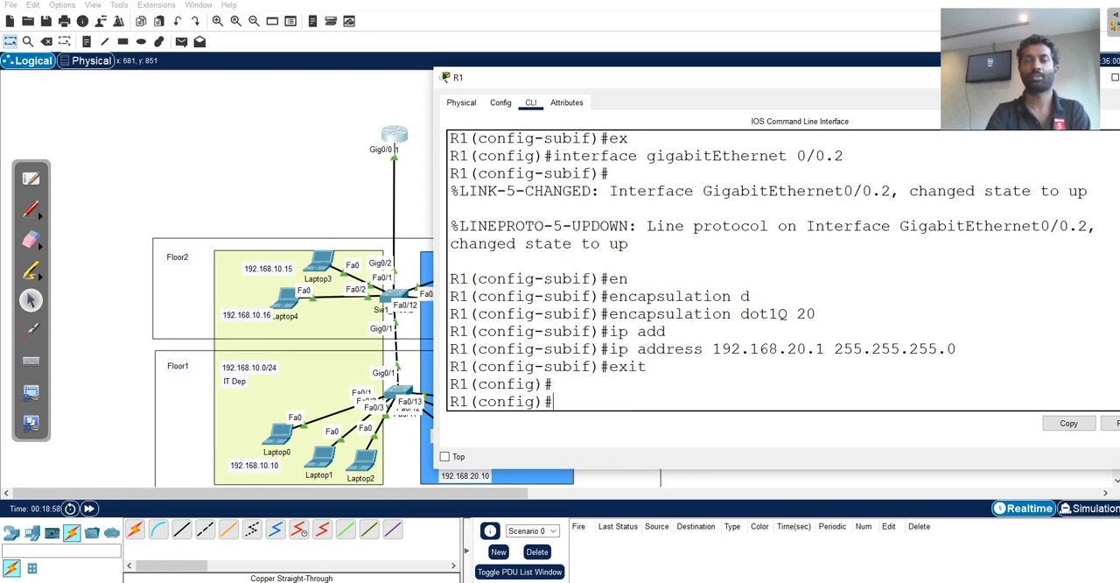
key("Return")
key("ctrl+z")
key("Return")
Run sho ip int brief | include u on R1 and examine the addresses and status of both subinterfaces.
key("Up")
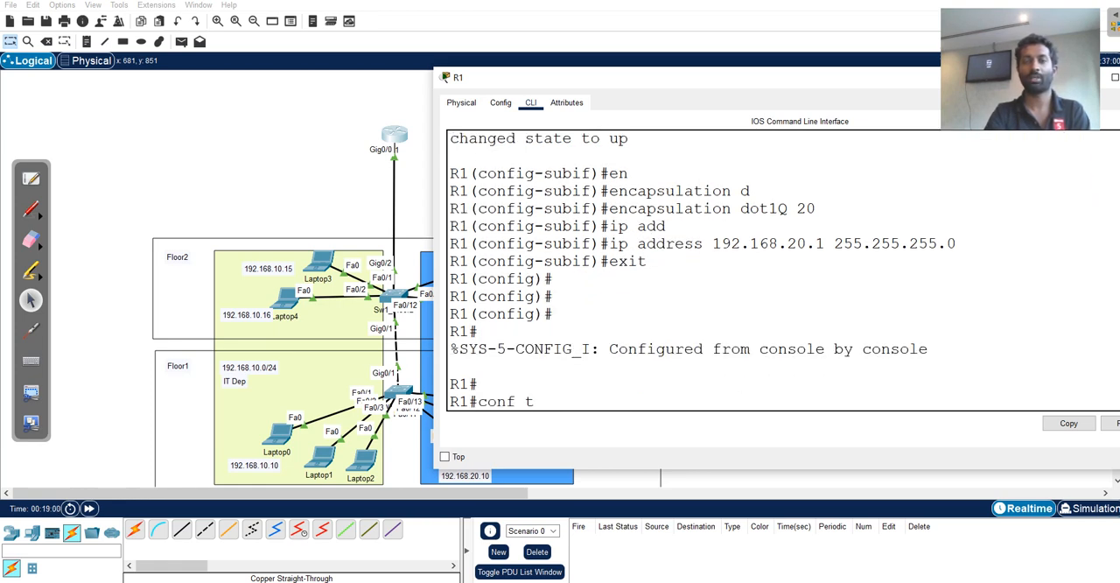
key("Up")
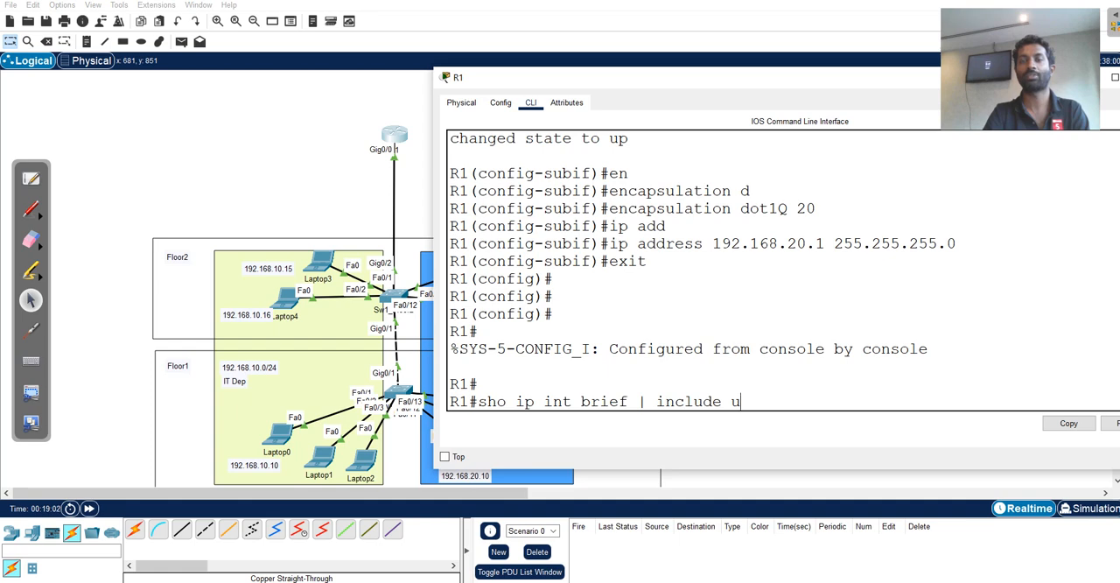
key("Return")
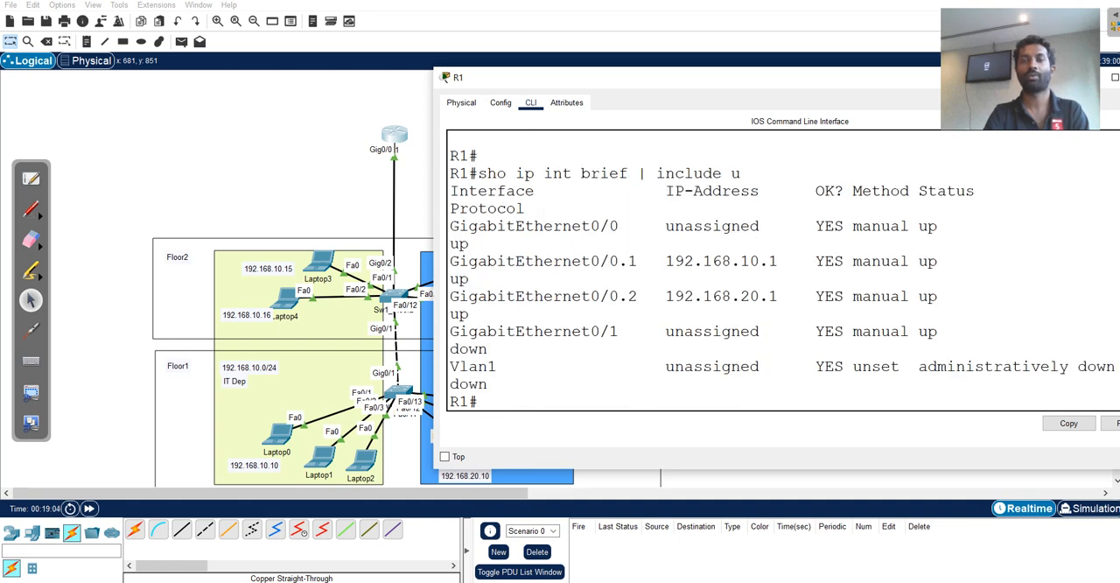
left_click_drag(434, 271, 255, 271)
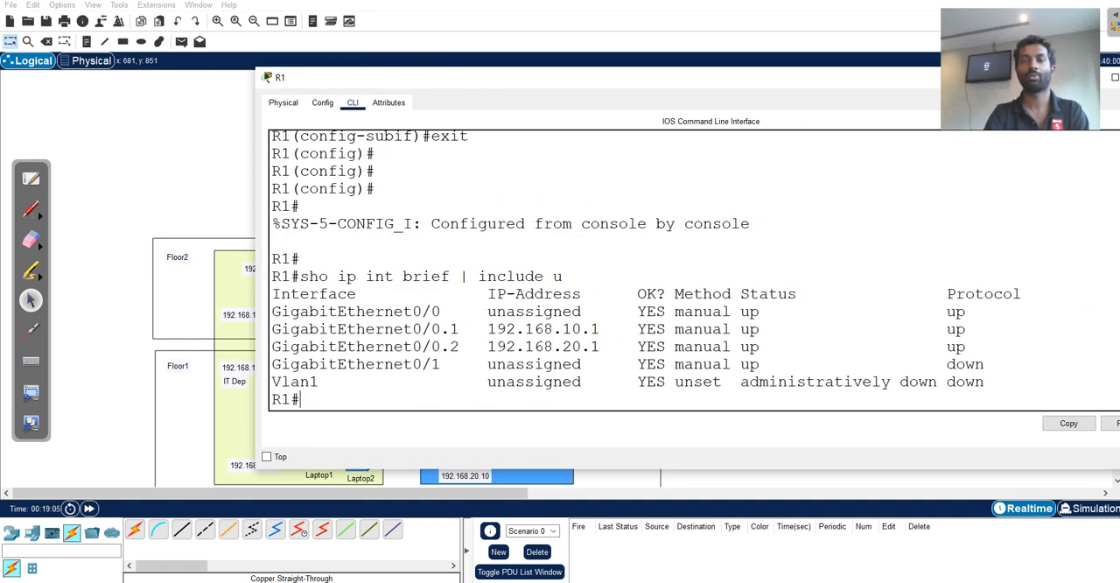
left_click_drag(768, 346, 273, 329)
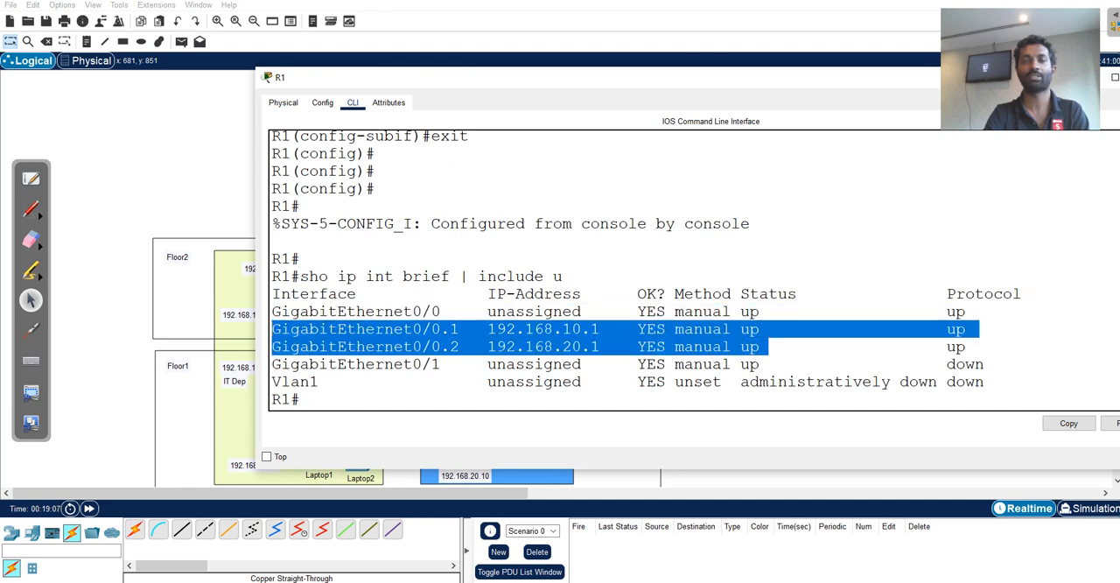
left_click(300, 399)
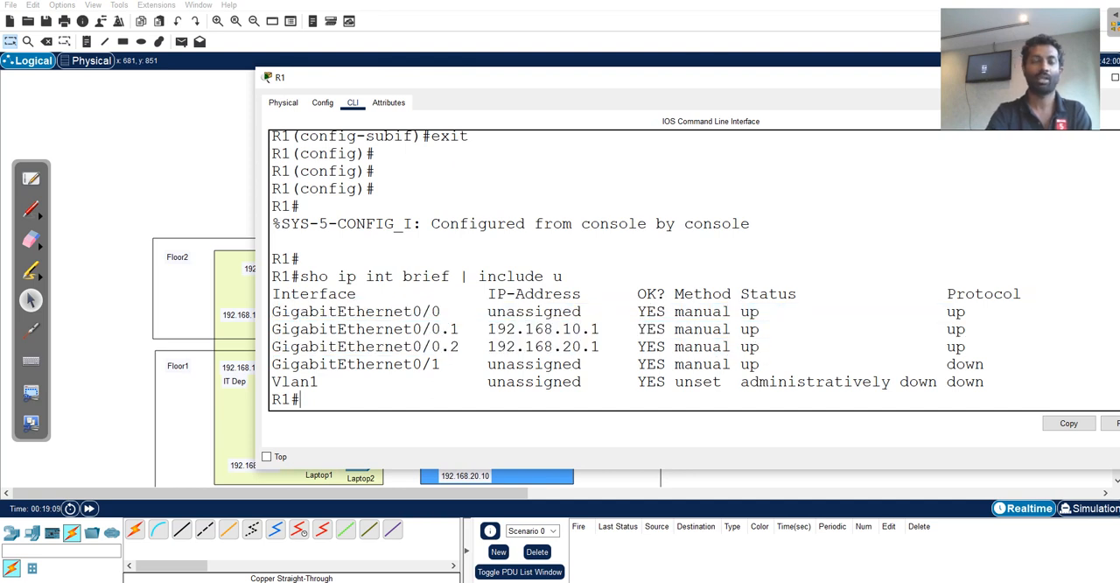
Display R1's routing table with sho ip route, examine the connected VLAN networks, and return to the topology.
type("sho ip ri")
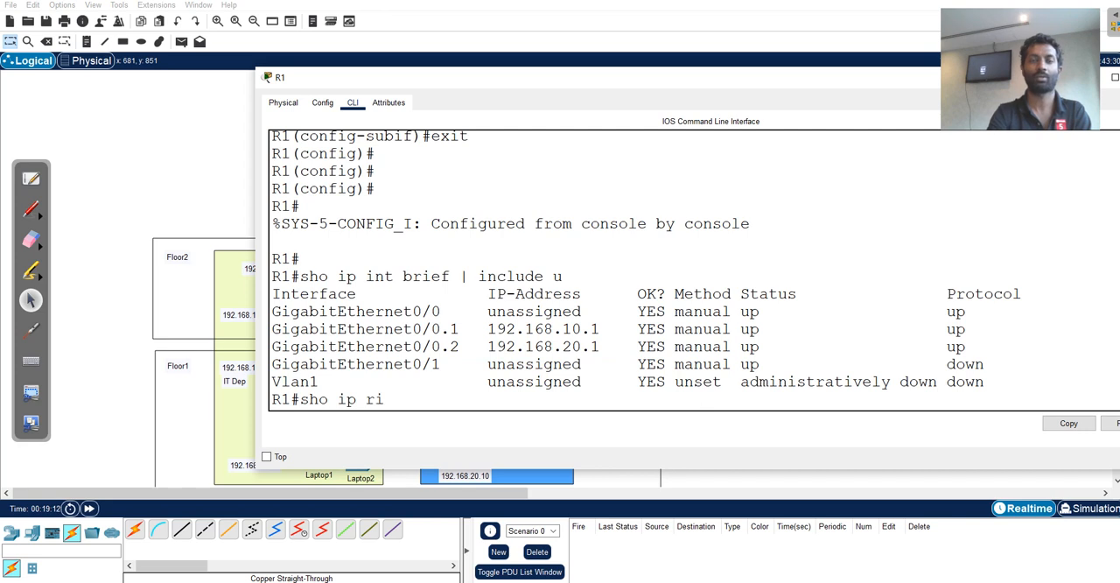
key("BackSpace")
type("o")
key("Tab")
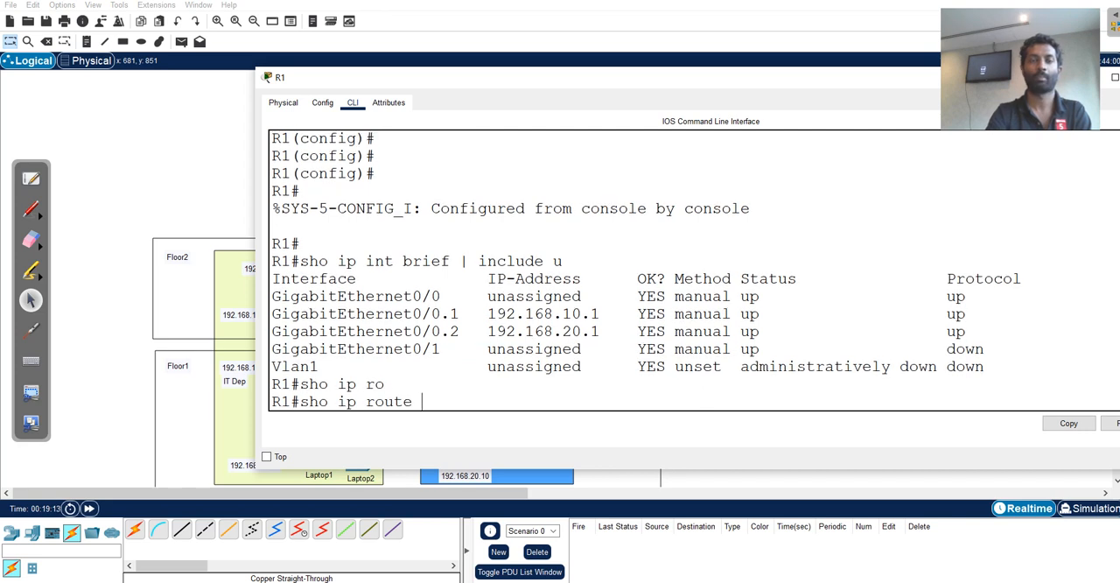
key("Return")
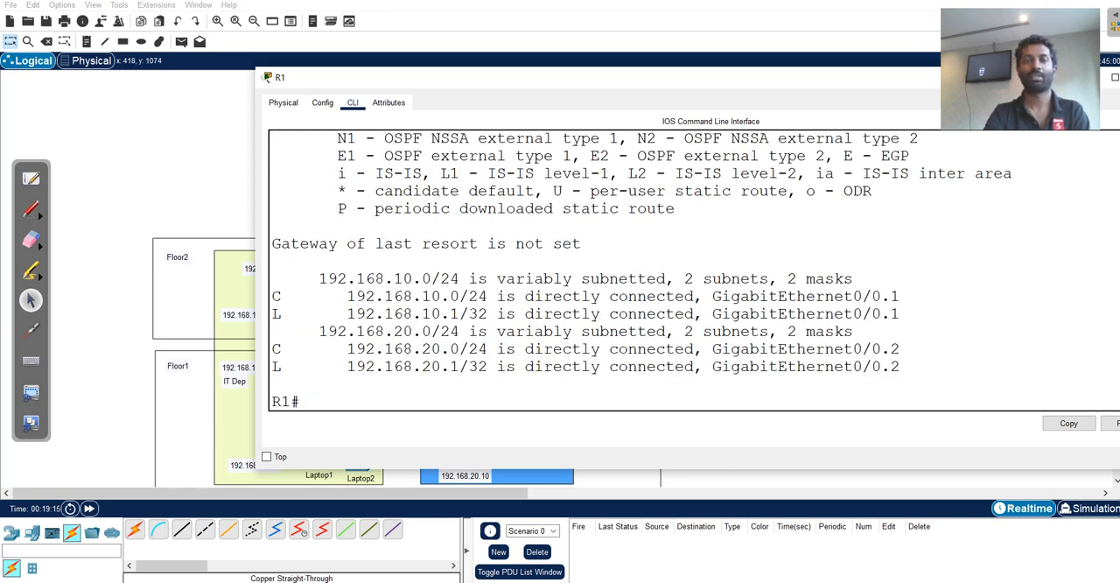
left_click_drag(347, 296, 480, 296)
left_click_drag(348, 348, 497, 348)
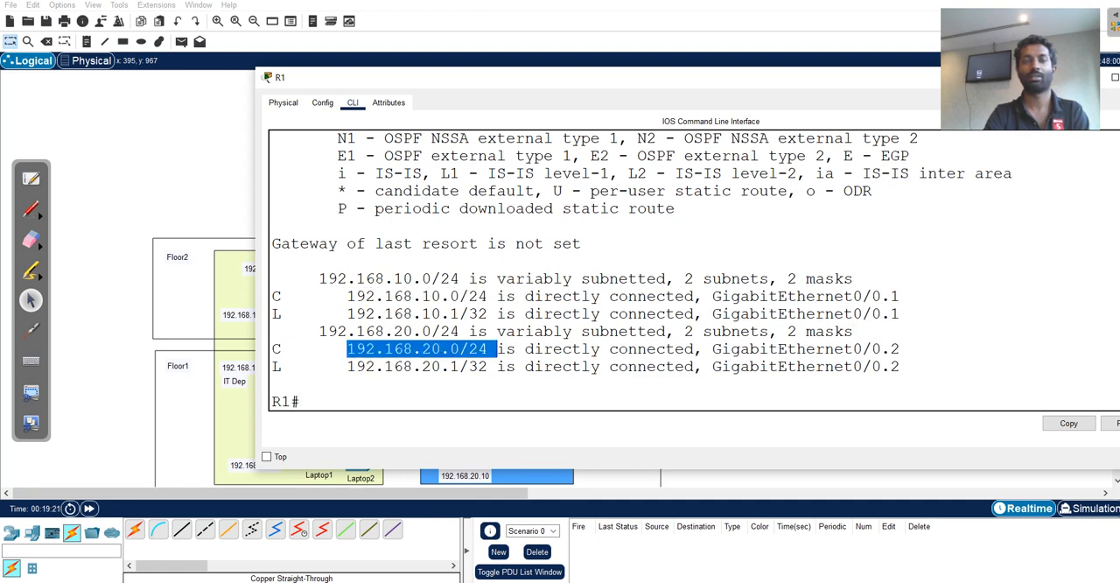
left_click(497, 348)
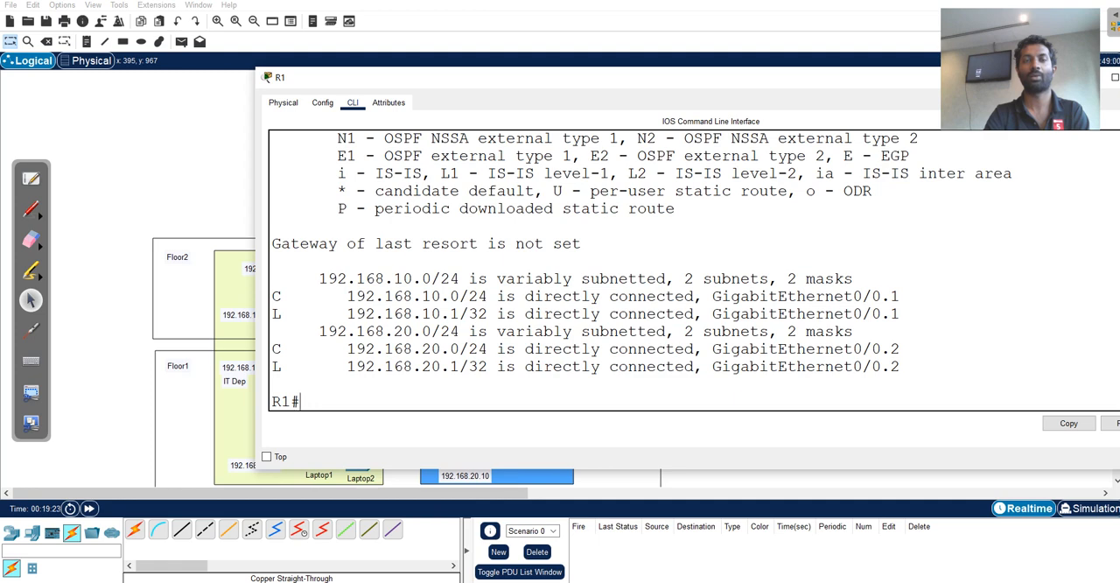
left_click_drag(338, 296, 480, 295)
left_click_drag(337, 348, 479, 365)
left_click(187, 174)
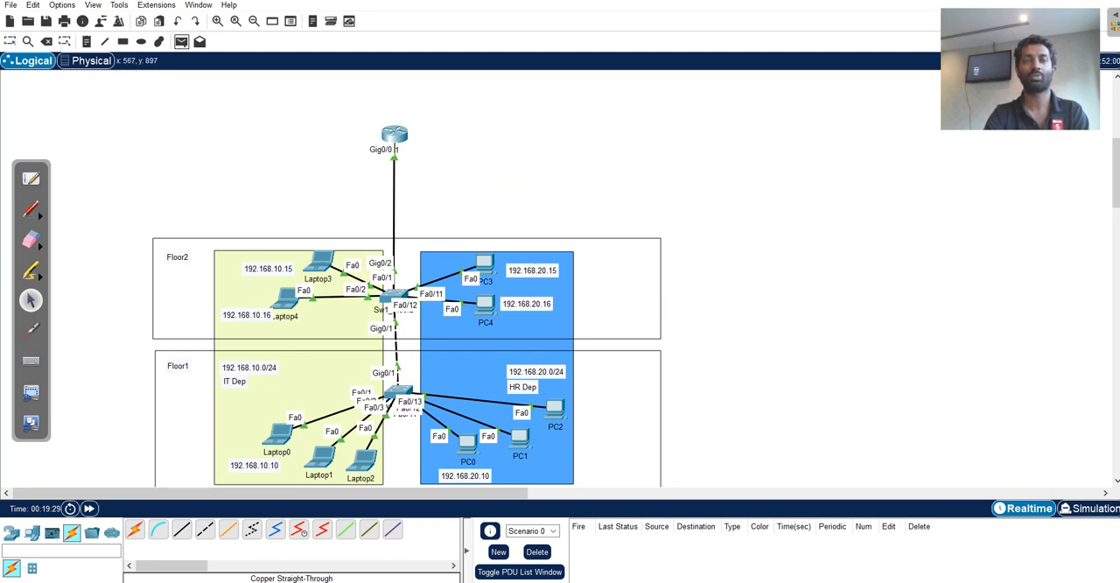
Send a simple PDU from Laptop3 to PC3 to test inter-VLAN connectivity, and switch to Simulation mode.
left_click(319, 261)
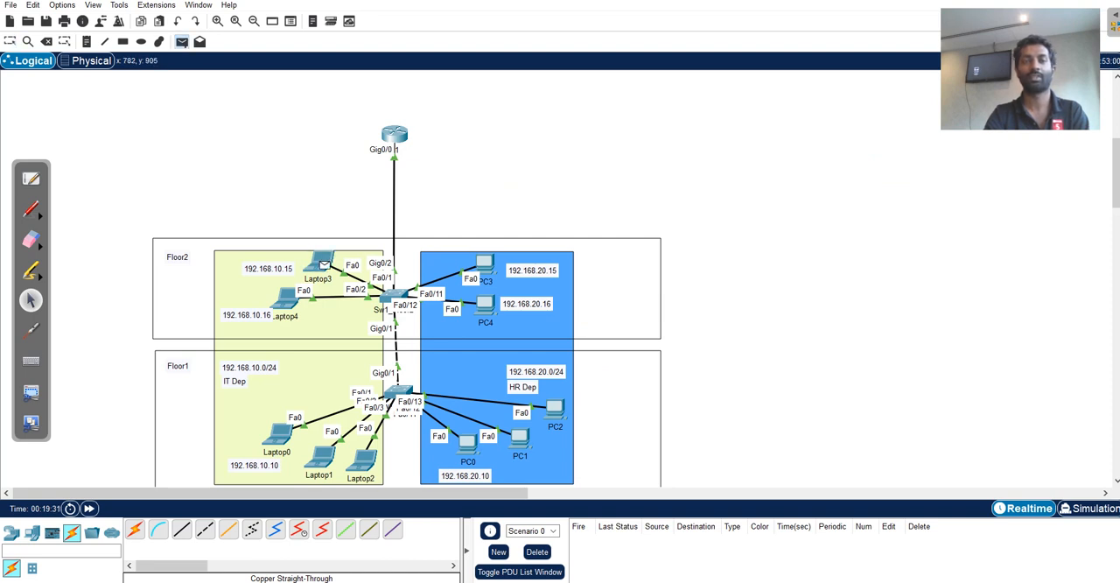
left_click(486, 263)
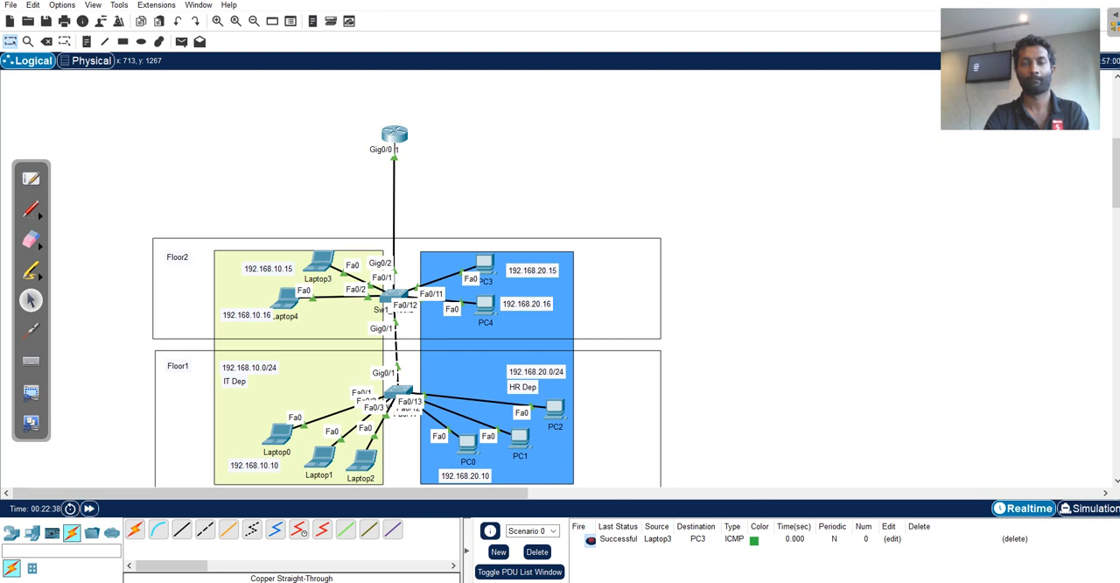
left_click(1089, 507)
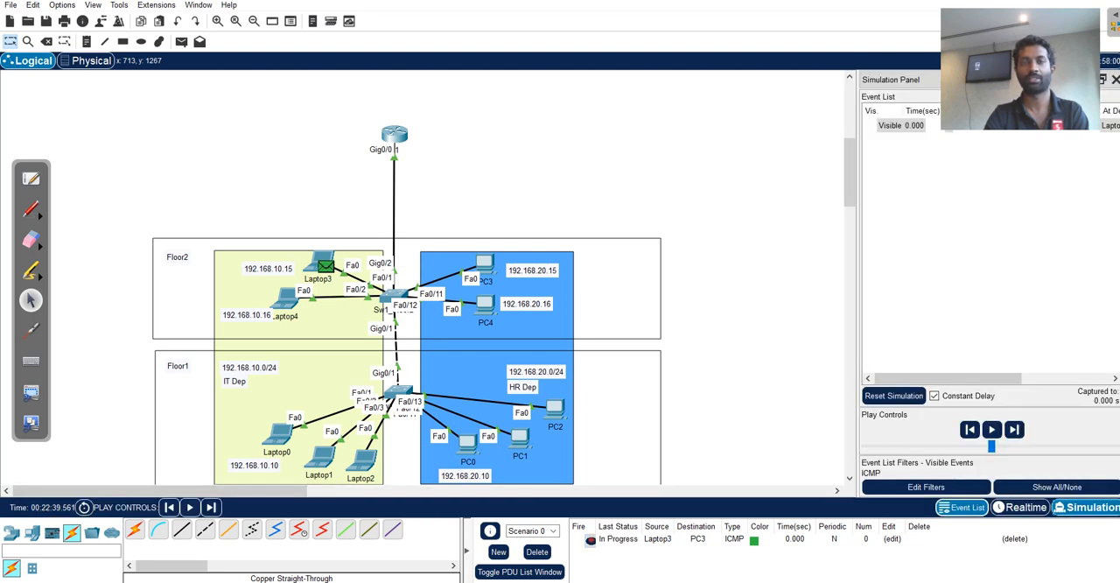
Advance the ICMP packet hop by hop from Laptop3 through R1 to PC3, and delete the PDU scenario.
left_click(1014, 429)
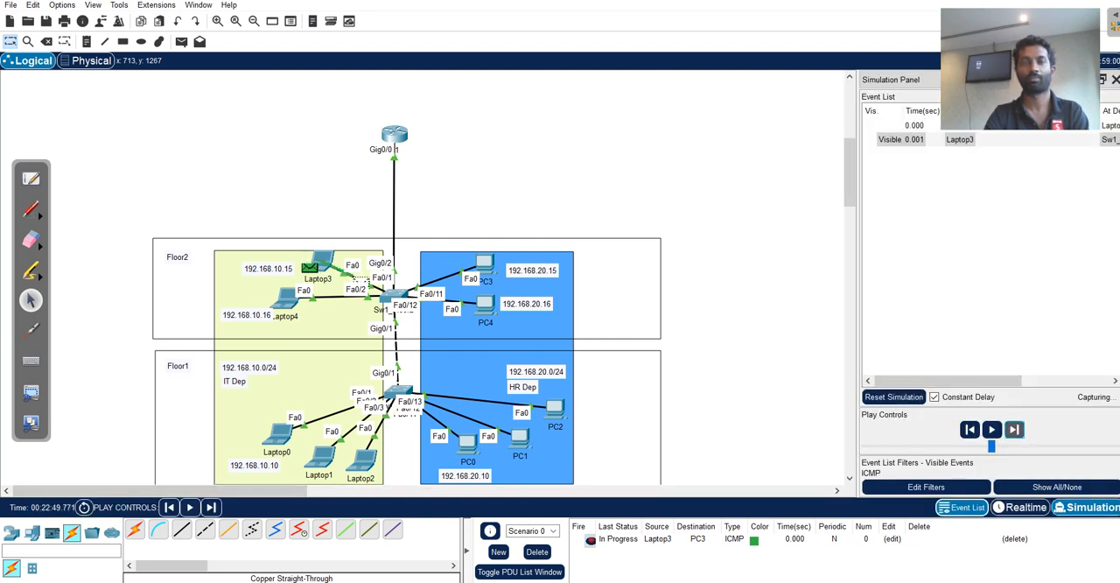
left_click(1014, 429)
left_click(1014, 428)
left_click(1014, 428)
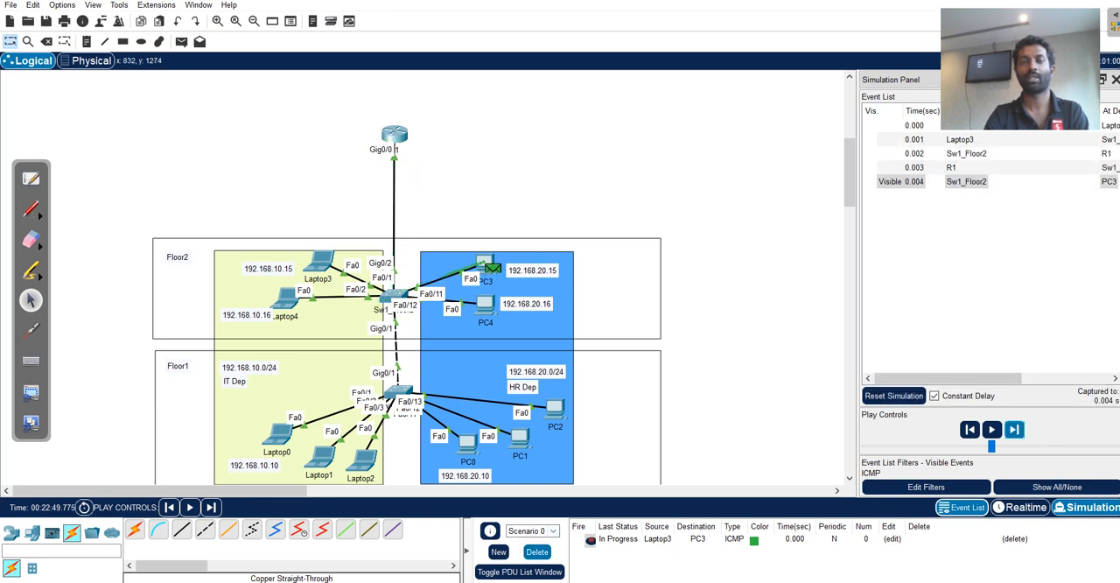
left_click(536, 551)
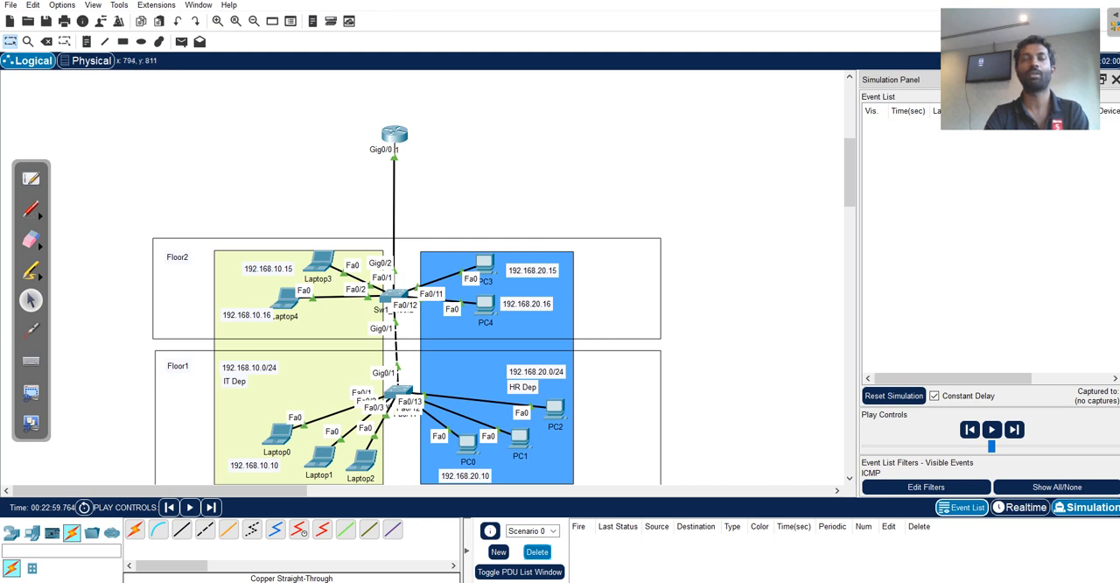